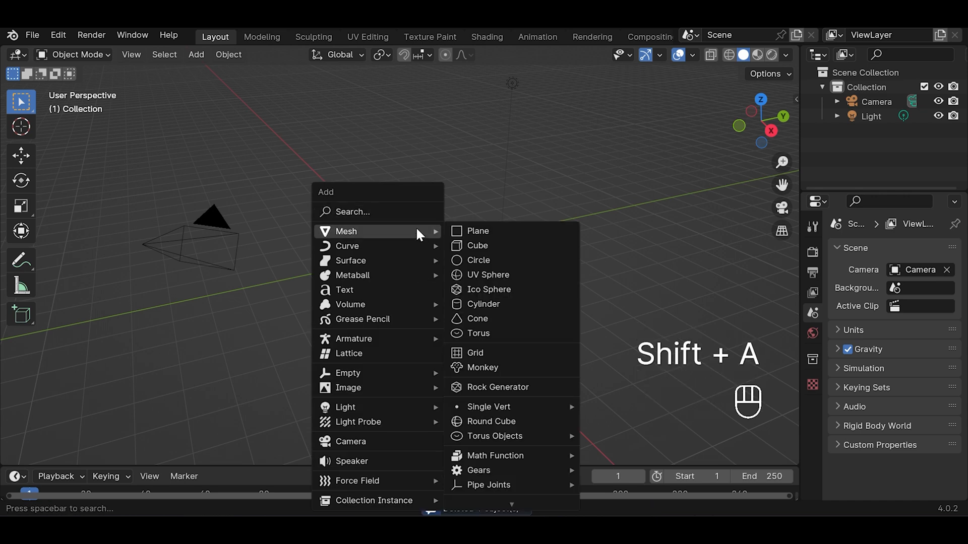
# Add a mesh cylinder, scaled to about 0.866 in X and Y with Z locked, and save the file.
pyautogui.click(502, 304)
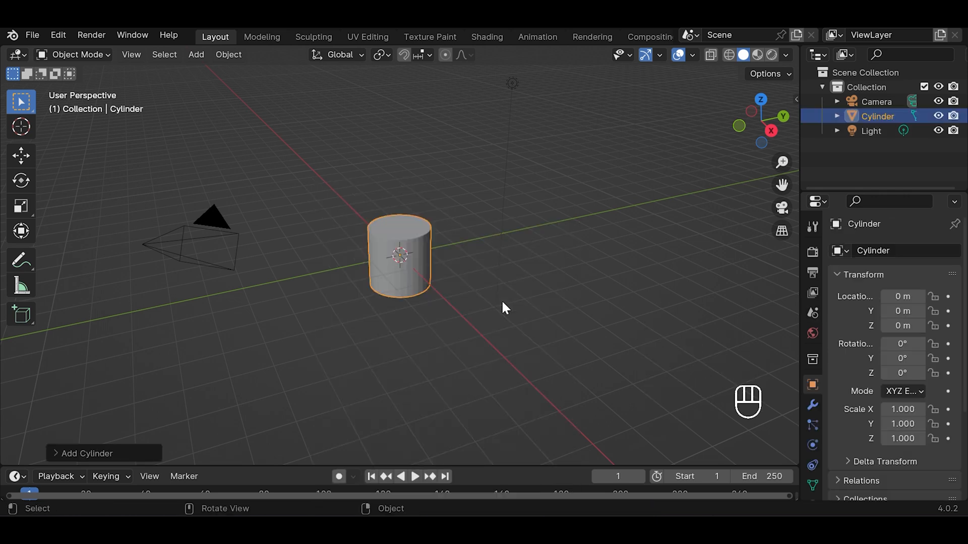
pyautogui.click(770, 131)
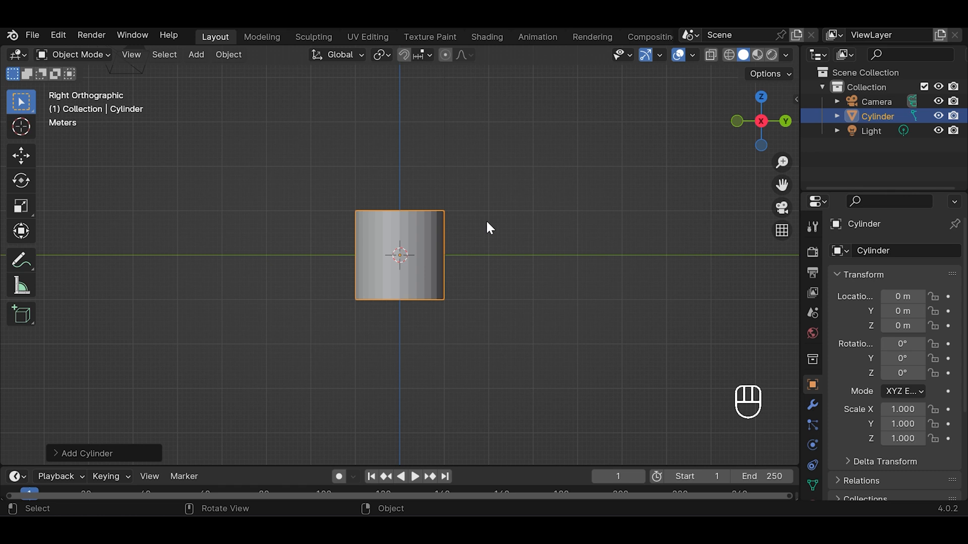
pyautogui.press('s')
pyautogui.hotkey('shift', 'z')
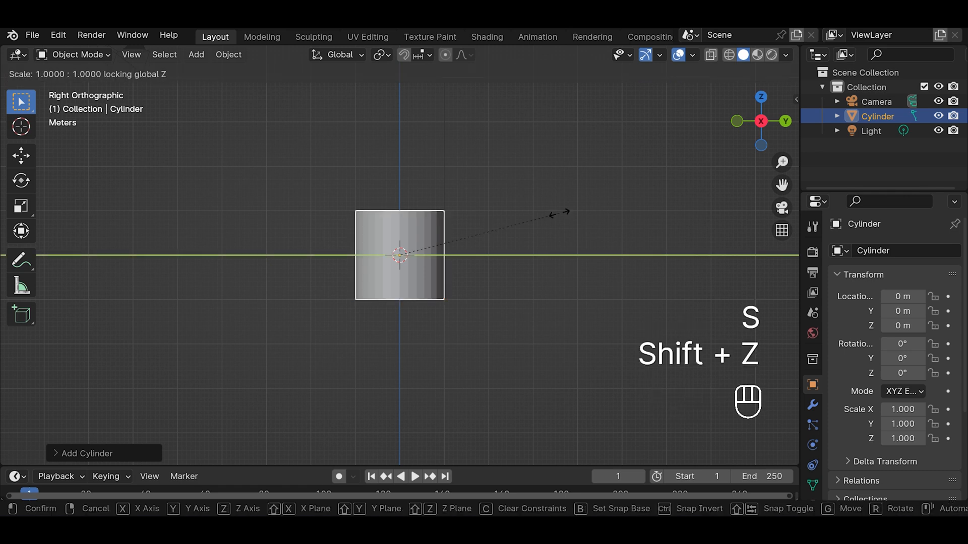
pyautogui.click(533, 202)
pyautogui.moveTo(736, 130); pyautogui.dragTo(734, 144)
pyautogui.hotkey('ctrl', 's')
# Look through the camera and set its lens type to Orthographic with a vertical (Y) shift of 0.030.
pyautogui.click(782, 208)
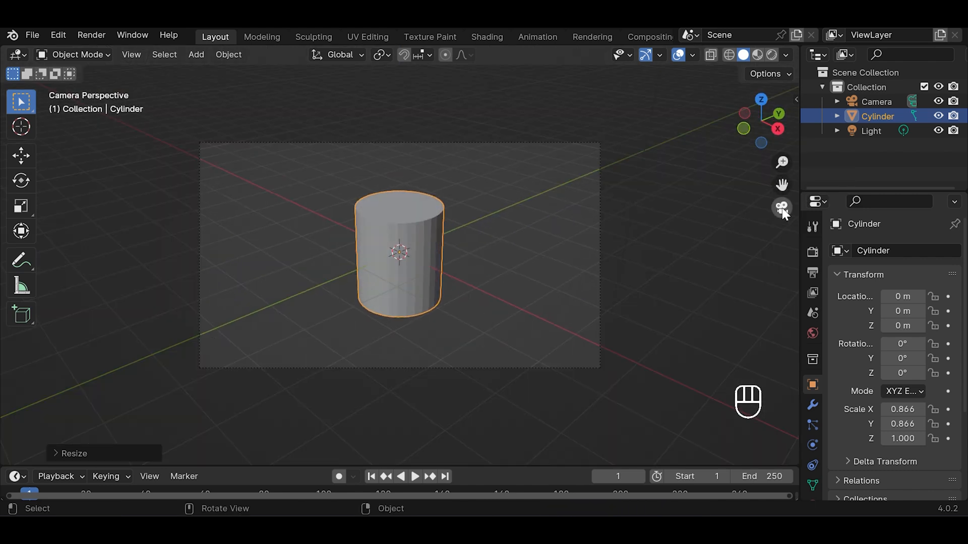
pyautogui.click(872, 101)
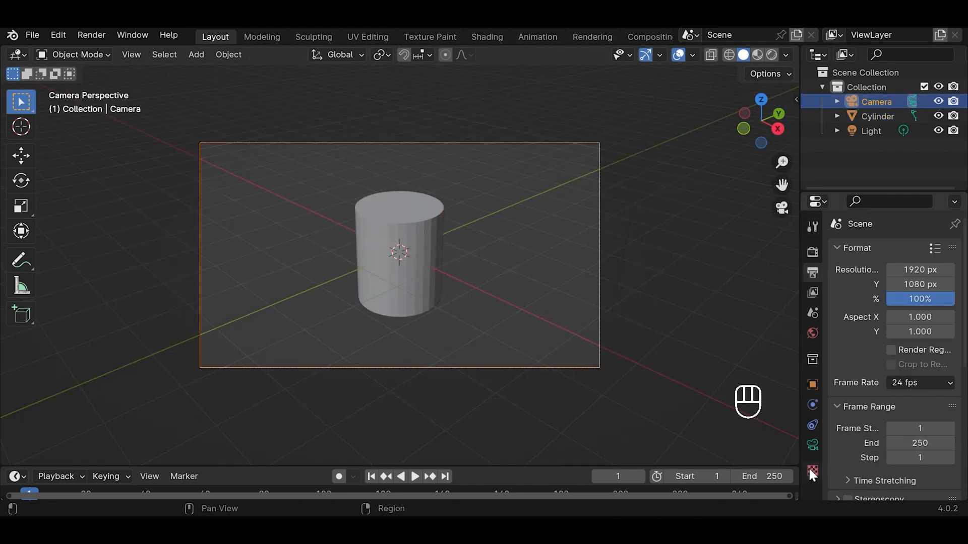
pyautogui.click(811, 444)
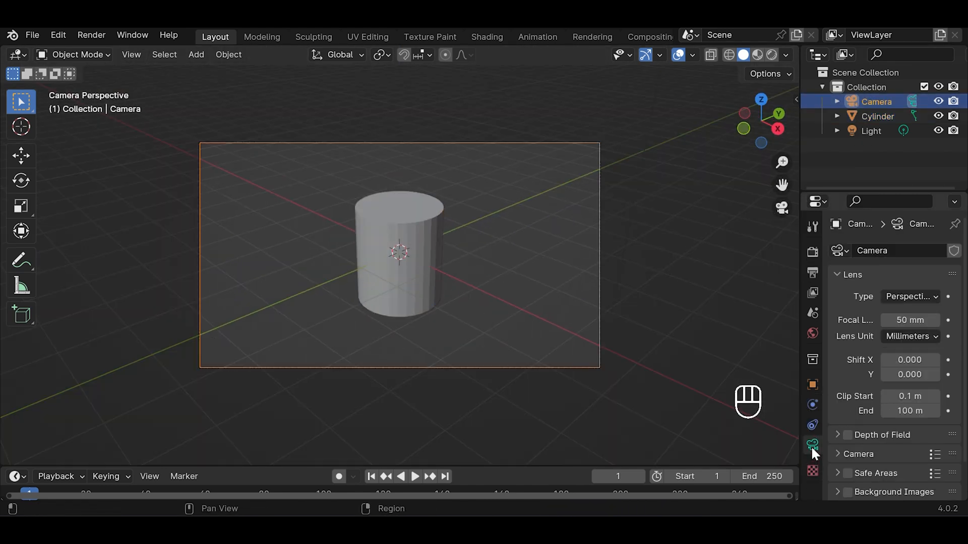
pyautogui.click(935, 293)
pyautogui.click(907, 327)
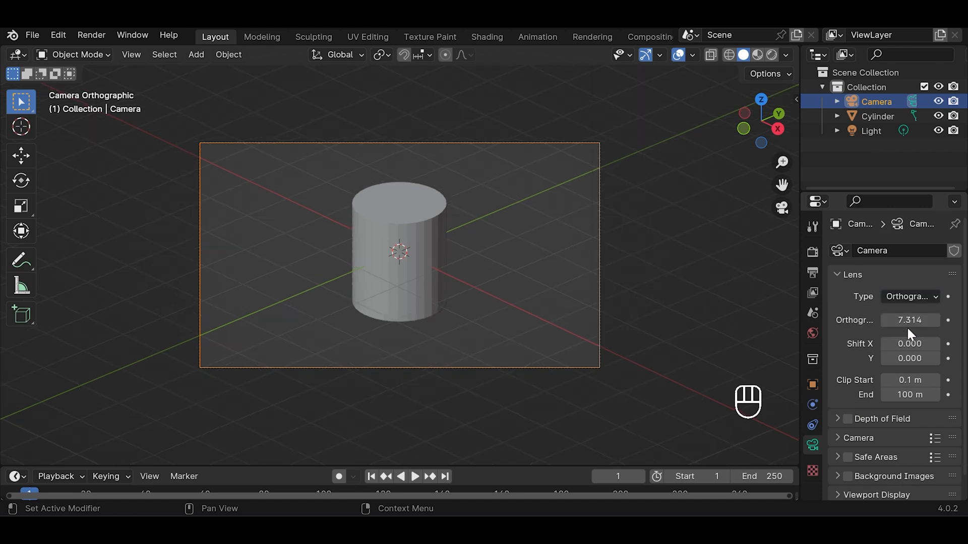
pyautogui.click(936, 358)
pyautogui.click(936, 358)
pyautogui.click(936, 358)
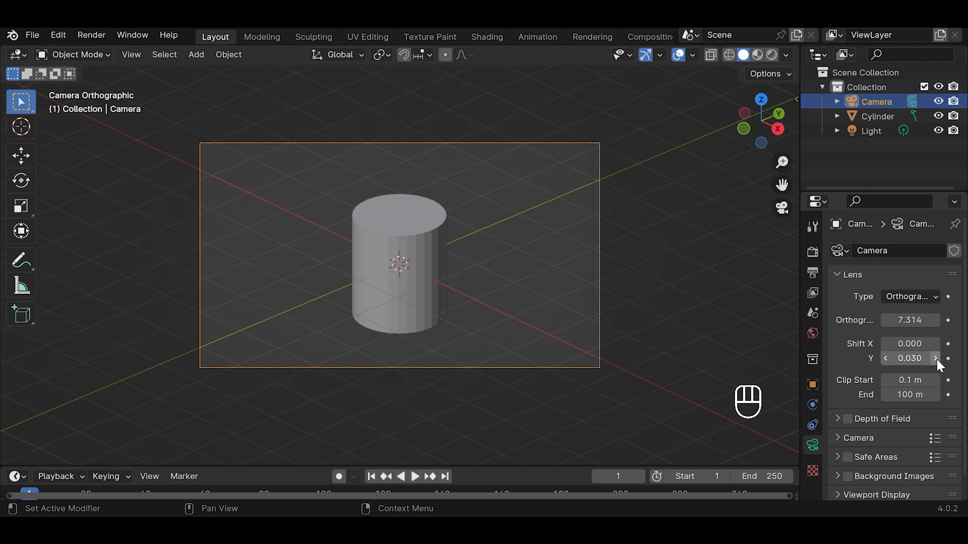
# In Edit Mode, scale the cylinder's whole mesh along Z to make it slightly shorter.
pyautogui.click(427, 241)
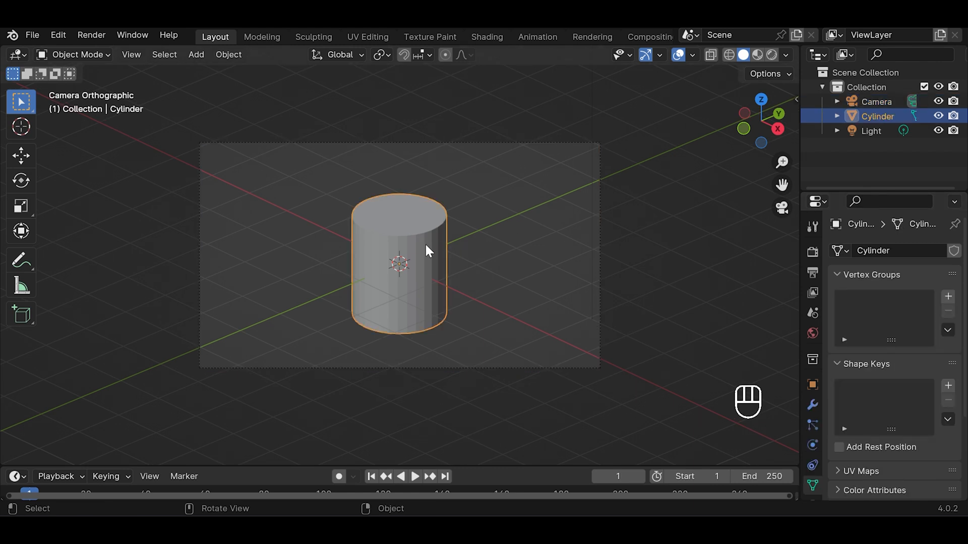
pyautogui.click(746, 127)
pyautogui.scroll(3, 464, 208)
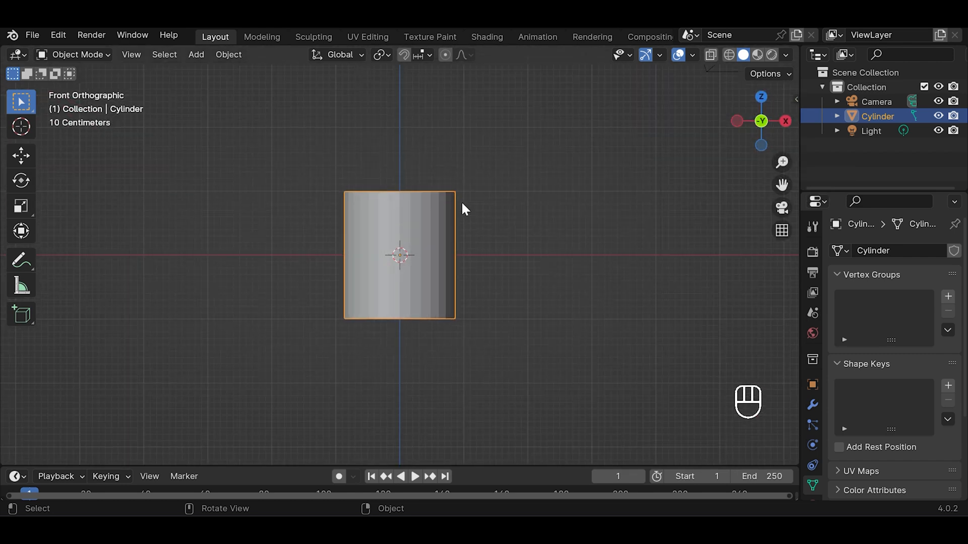
pyautogui.press('Tab')
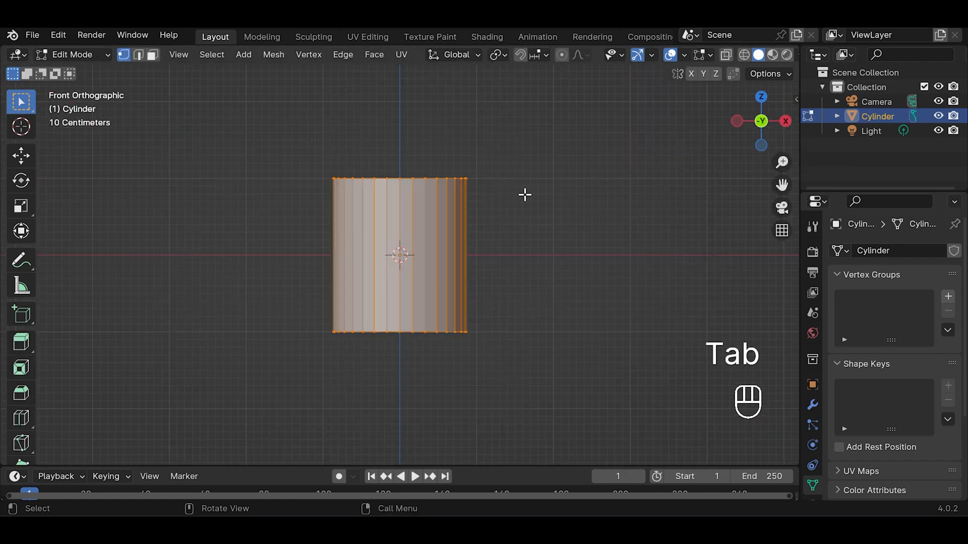
pyautogui.press('s')
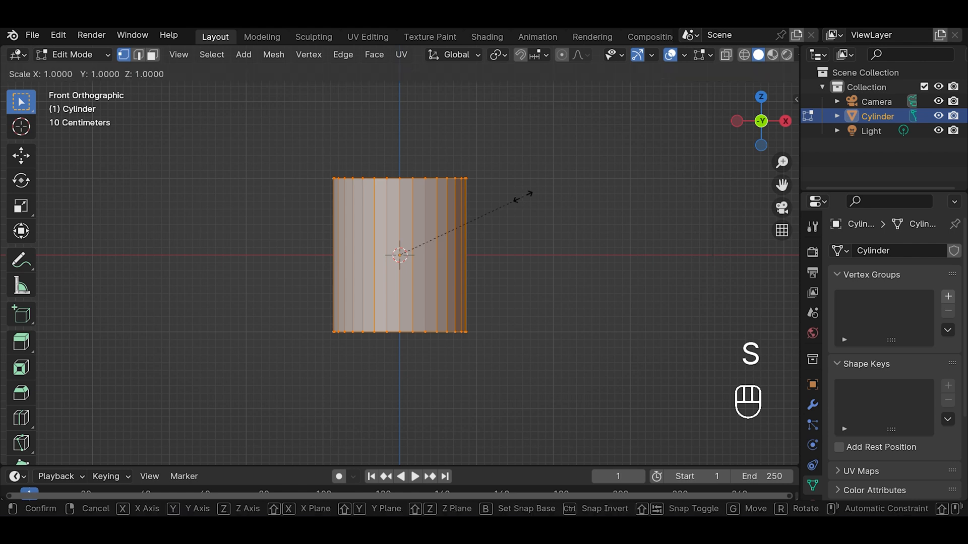
pyautogui.press('z')
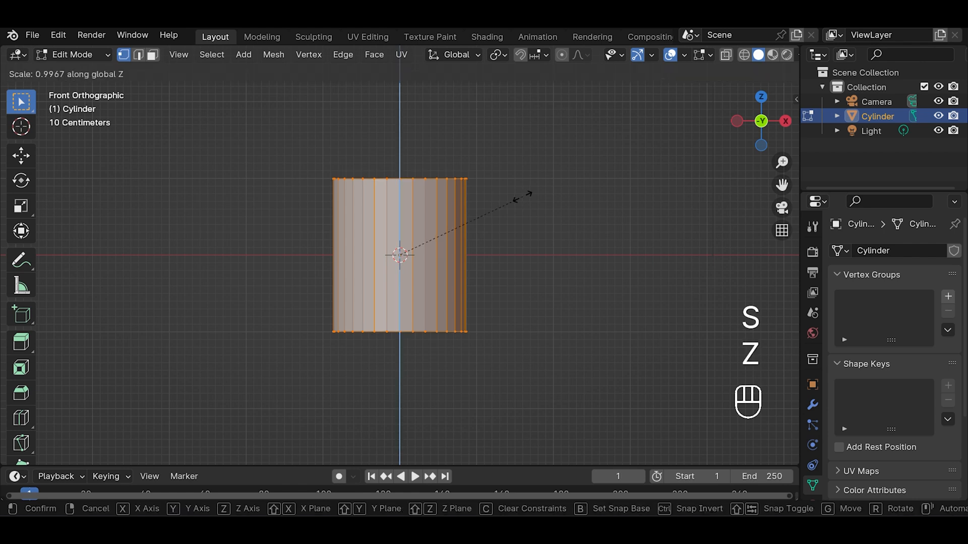
pyautogui.click(510, 189)
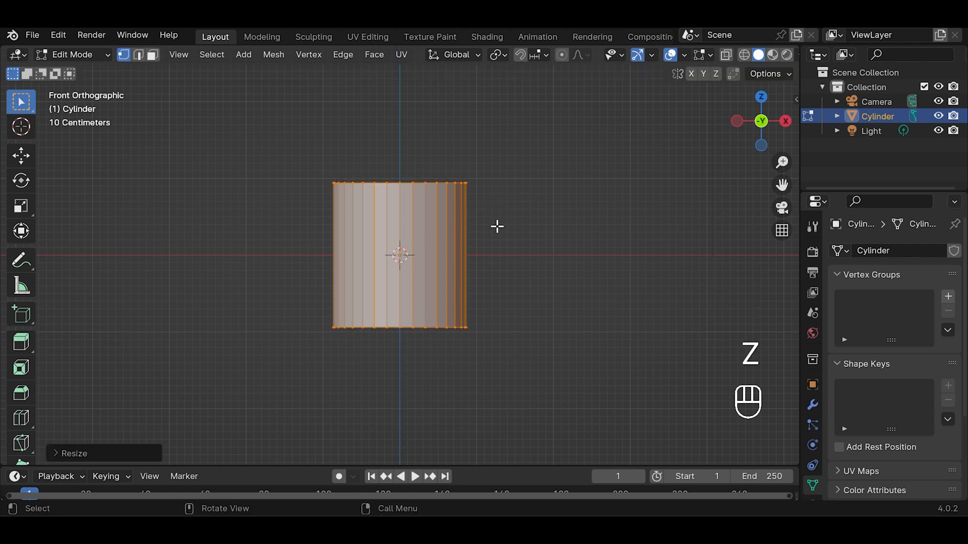
# Add a centred horizontal loop cut around the cylinder and bevel it about 0.735 m into two loops near the ends.
pyautogui.hotkey('ctrl', 'r')
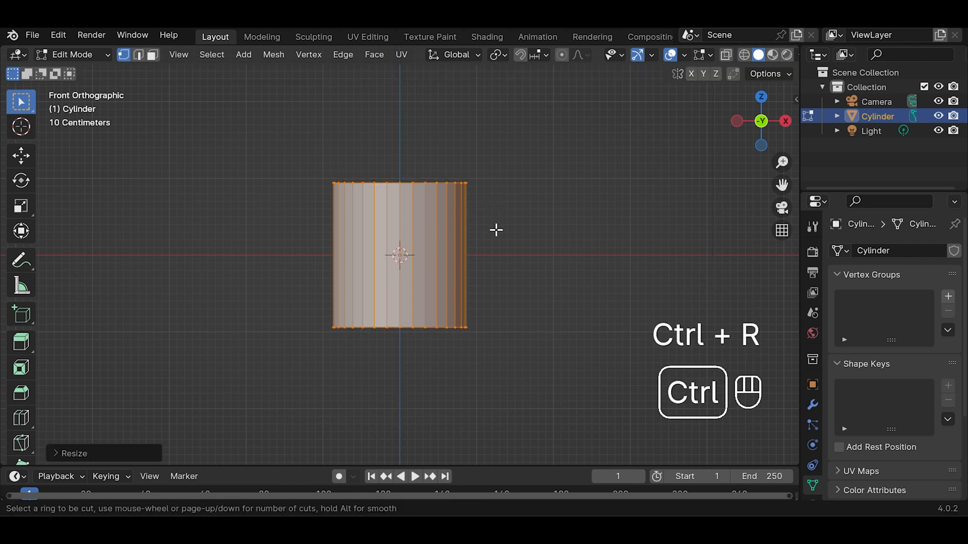
pyautogui.click(464, 246)
pyautogui.click(464, 247)
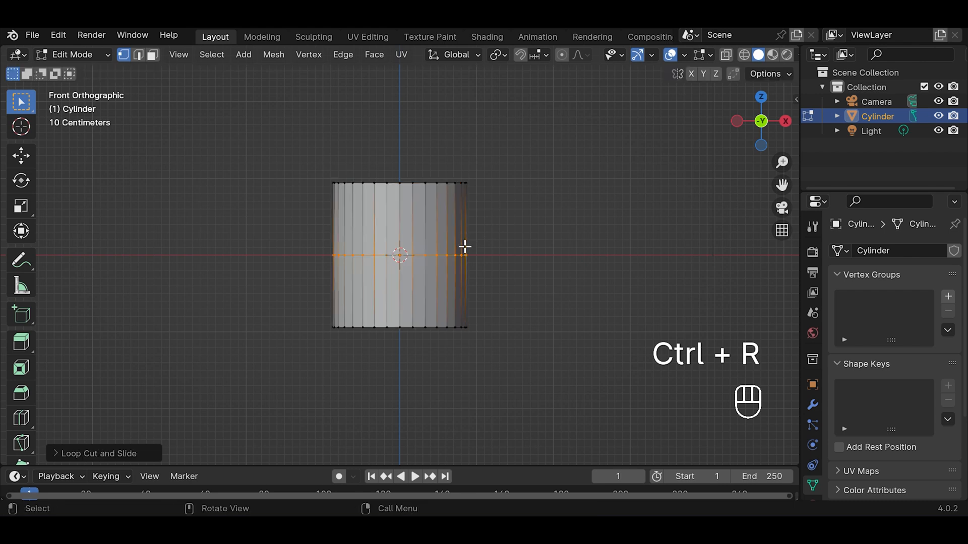
pyautogui.hotkey('ctrl', 'b')
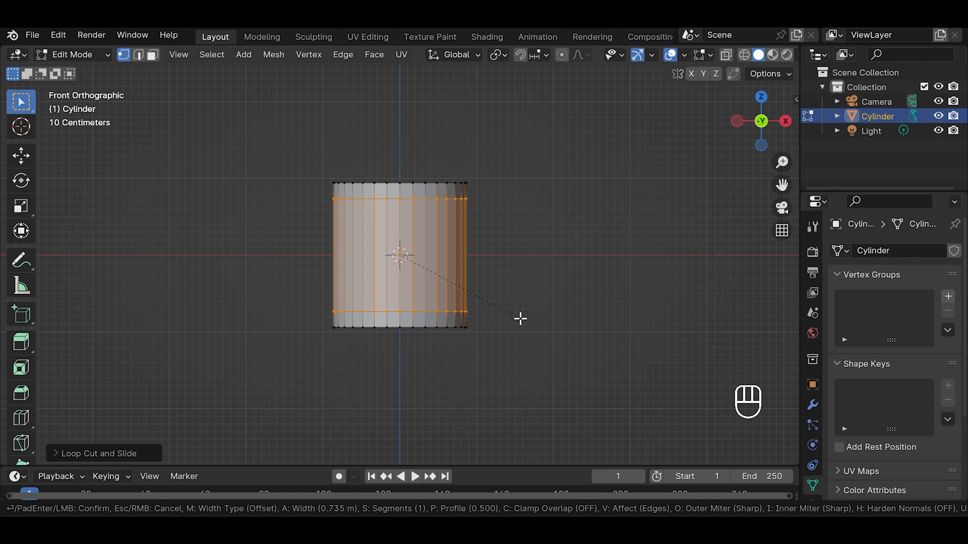
pyautogui.click(520, 318)
# Move the two bevelled loops down about 0.066 m along Z and scale them outward to about 1.18 in X and Y.
pyautogui.press('g')
pyautogui.press('z')
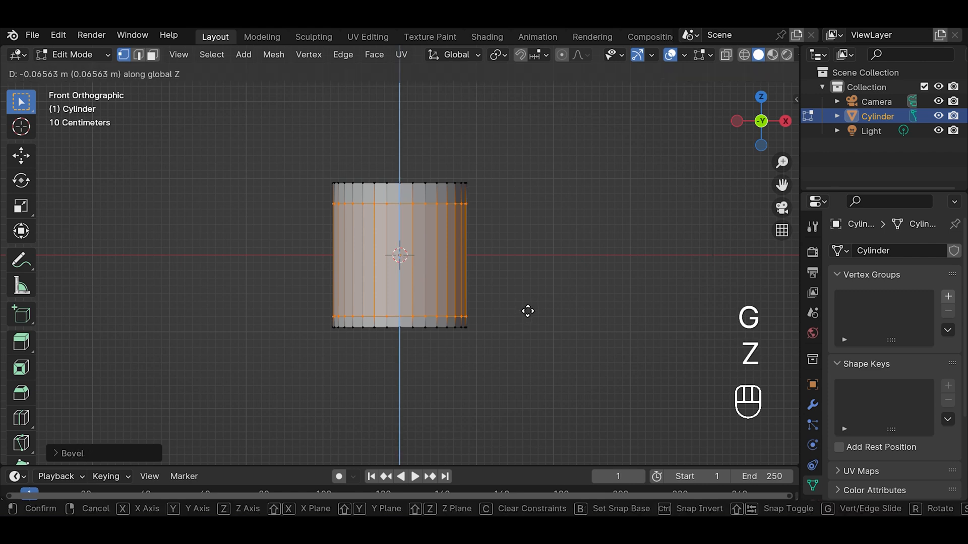
pyautogui.click(528, 311)
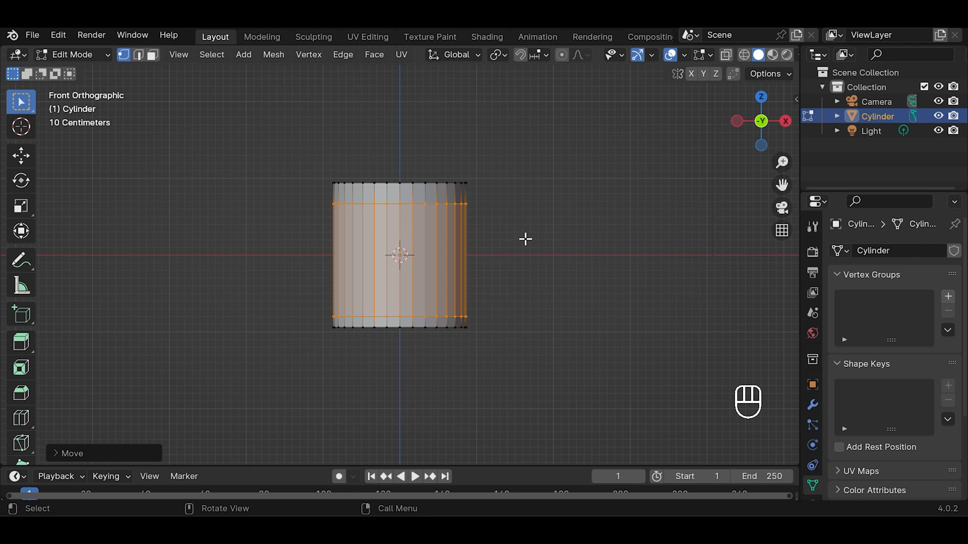
pyautogui.press('s')
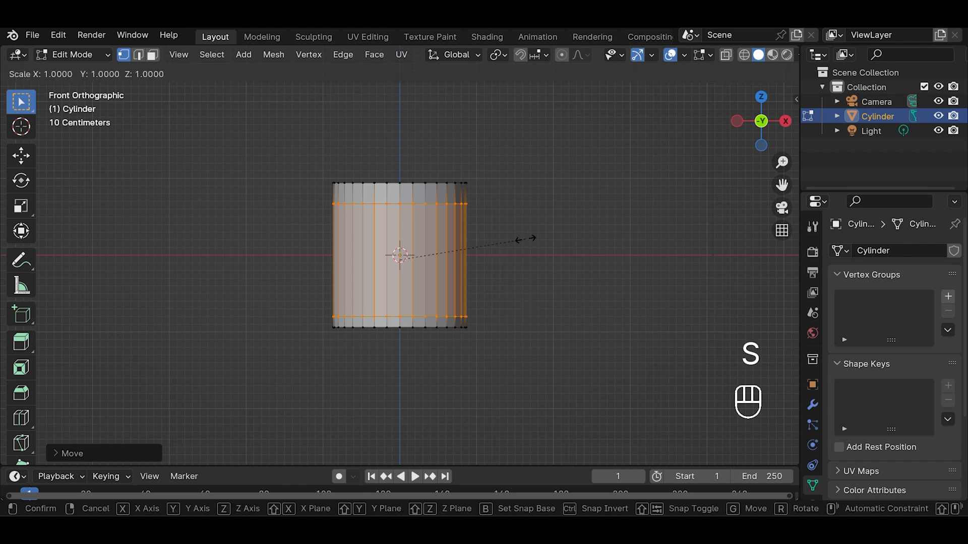
pyautogui.hotkey('shift', 'z')
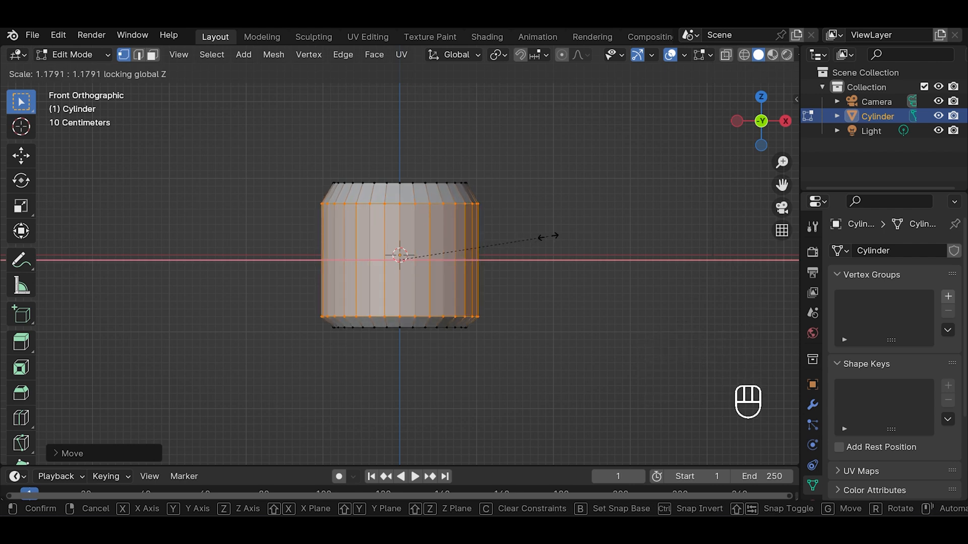
pyautogui.click(548, 235)
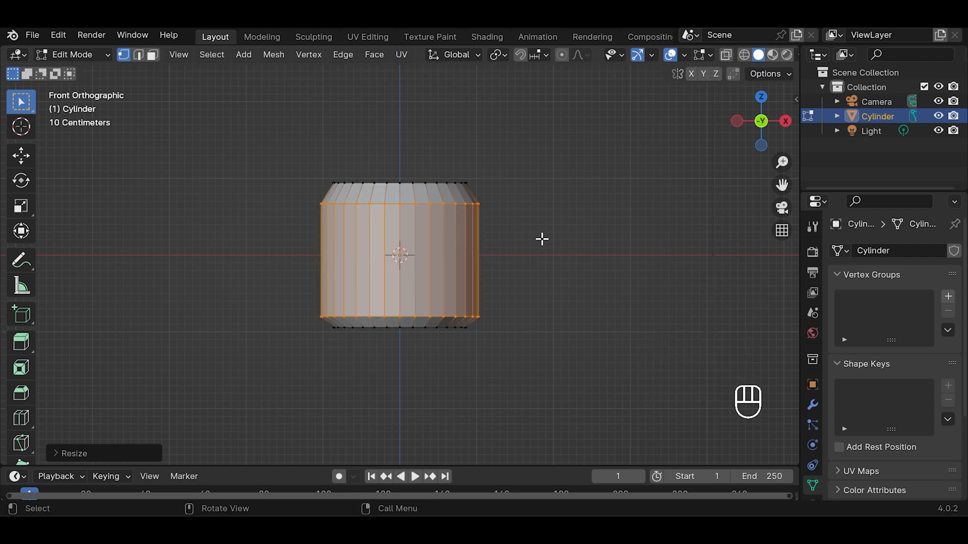
# Select the cylinder's top edge loop and lower it about 0.15 m along Z to flatten the shoulder.
pyautogui.press('alt')
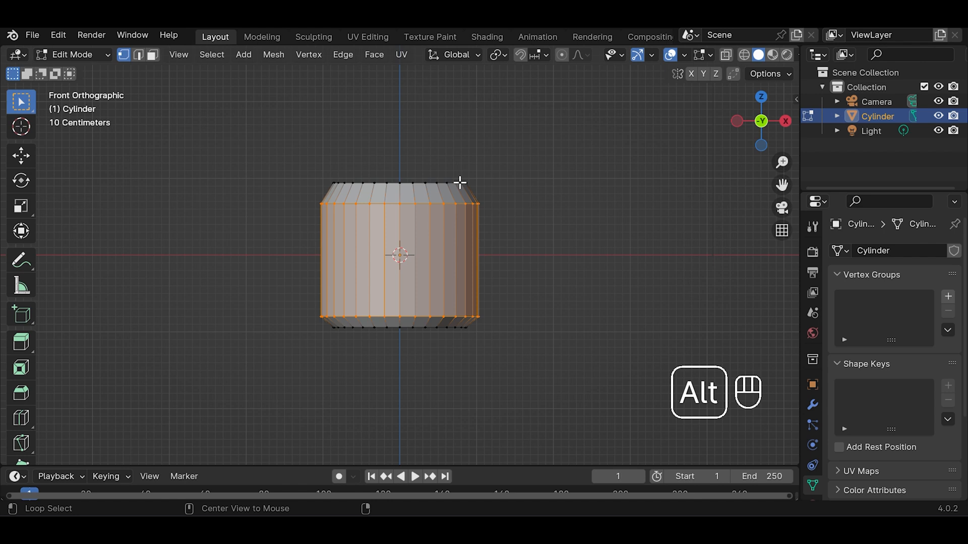
pyautogui.keyDown('alt'); pyautogui.click(460, 183); pyautogui.keyUp('alt')
pyautogui.press('g')
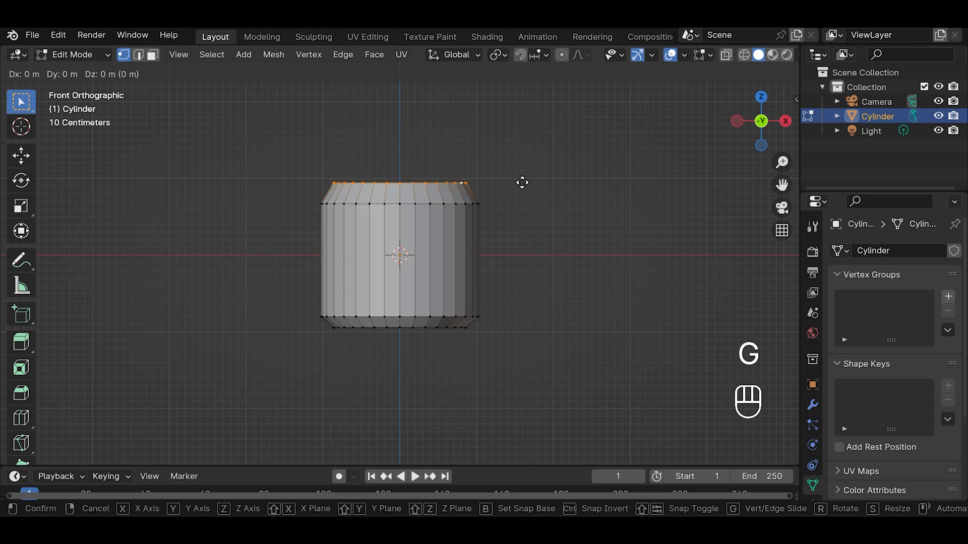
pyautogui.press('z')
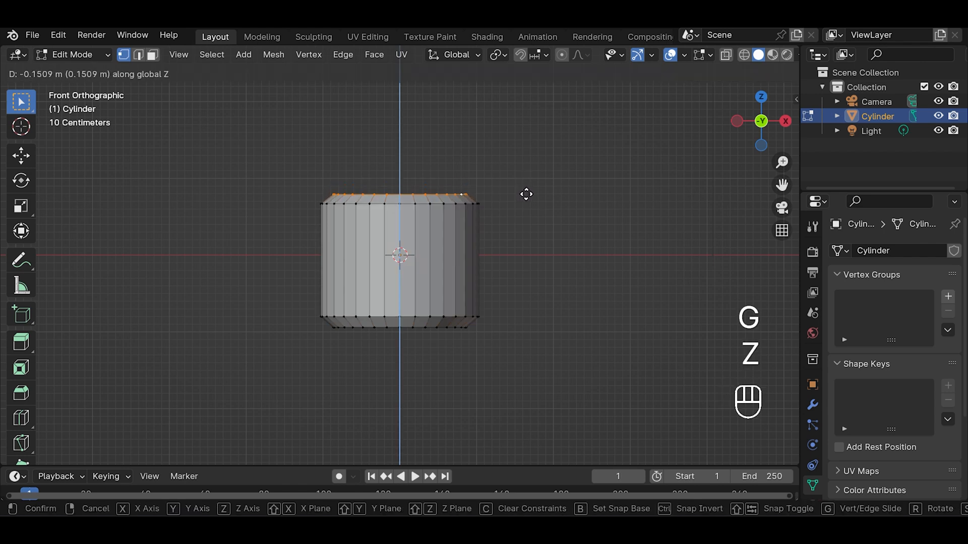
pyautogui.click(526, 194)
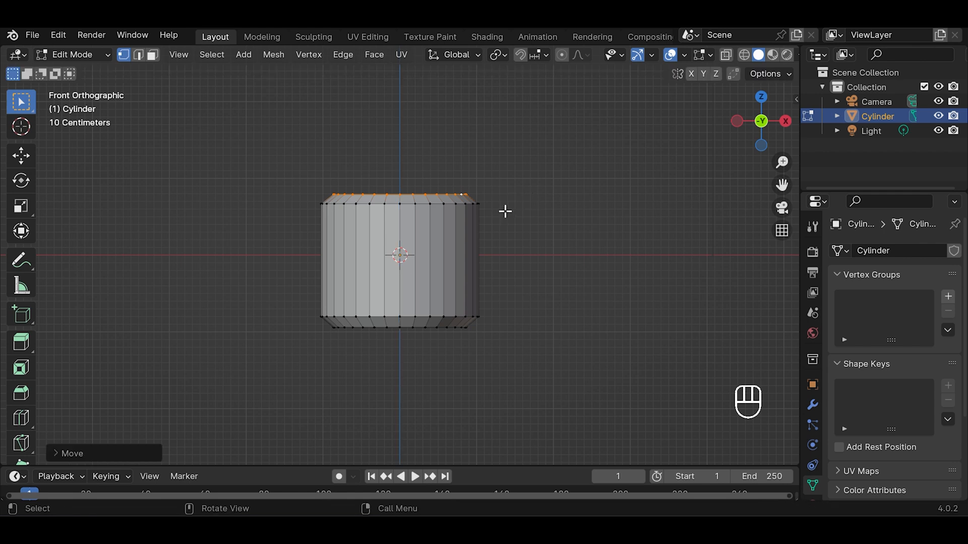
# Extrude the top face upward about 0.2 m to form a neck, and inset that face to leave a narrow rim.
pyautogui.press('e')
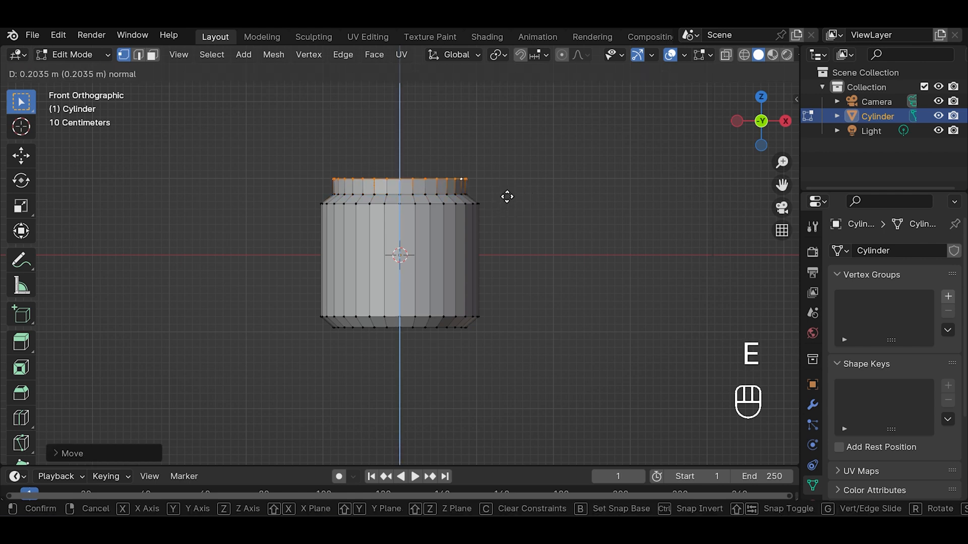
pyautogui.click(508, 195)
pyautogui.moveTo(739, 132); pyautogui.dragTo(753, 148)
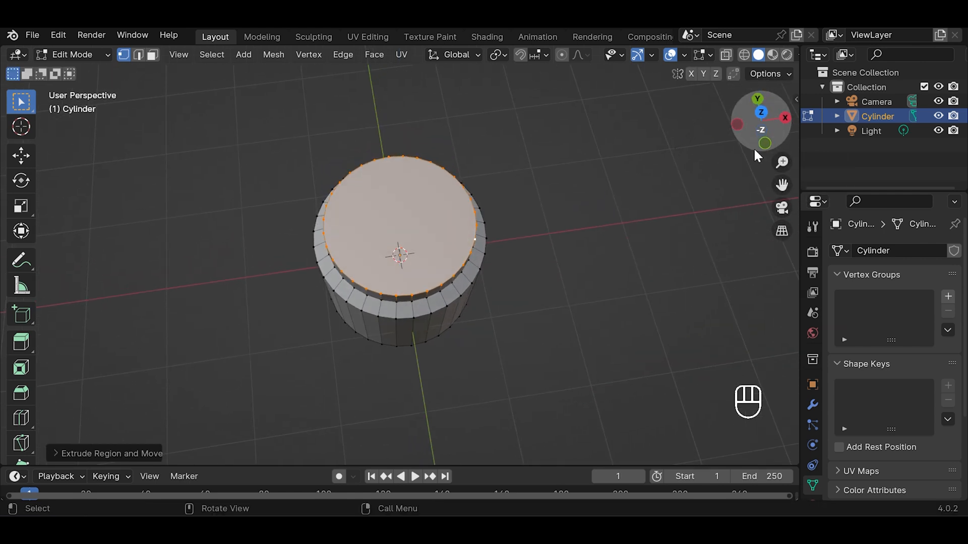
pyautogui.press('i')
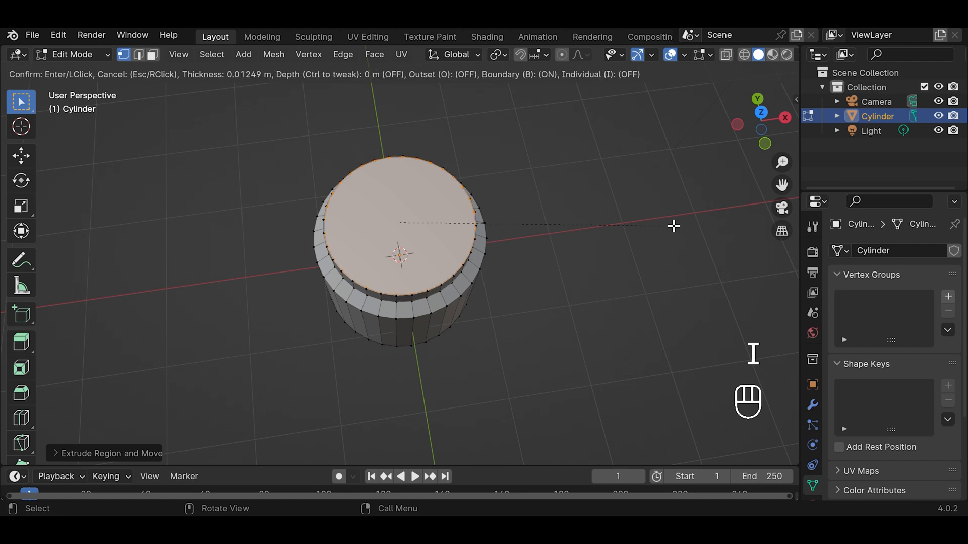
pyautogui.click(662, 218)
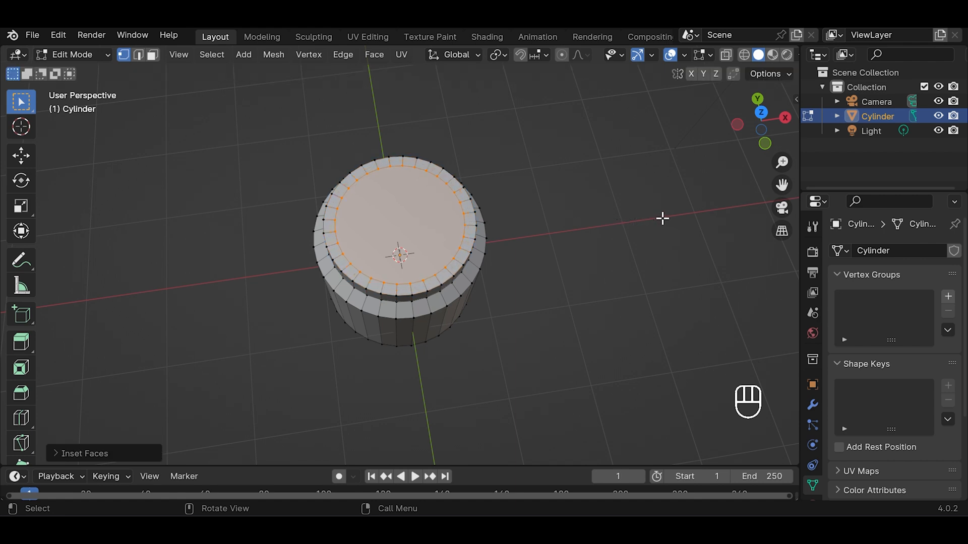
# Turn on X-ray in front view and extrude the inset top face down to about half the neck's height.
pyautogui.click(765, 144)
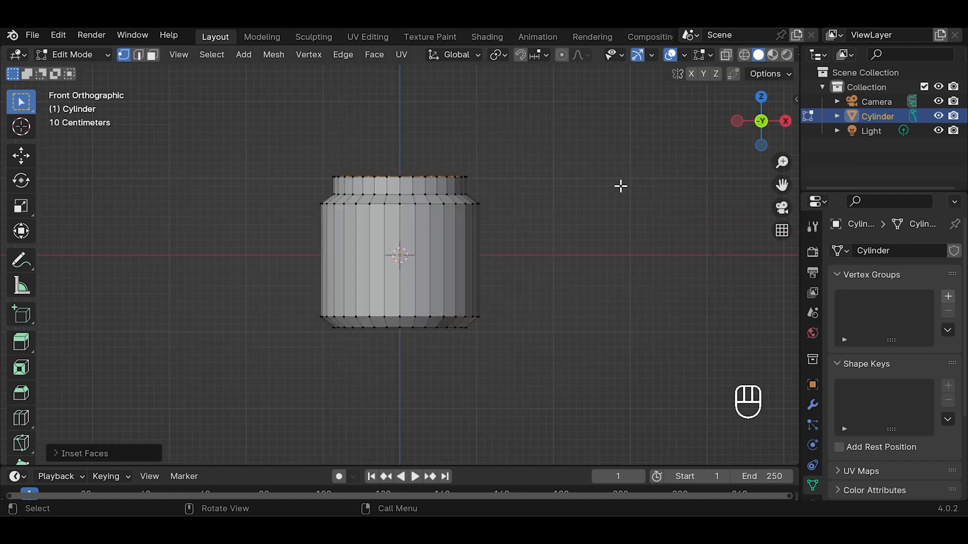
pyautogui.hotkey('alt', 'z')
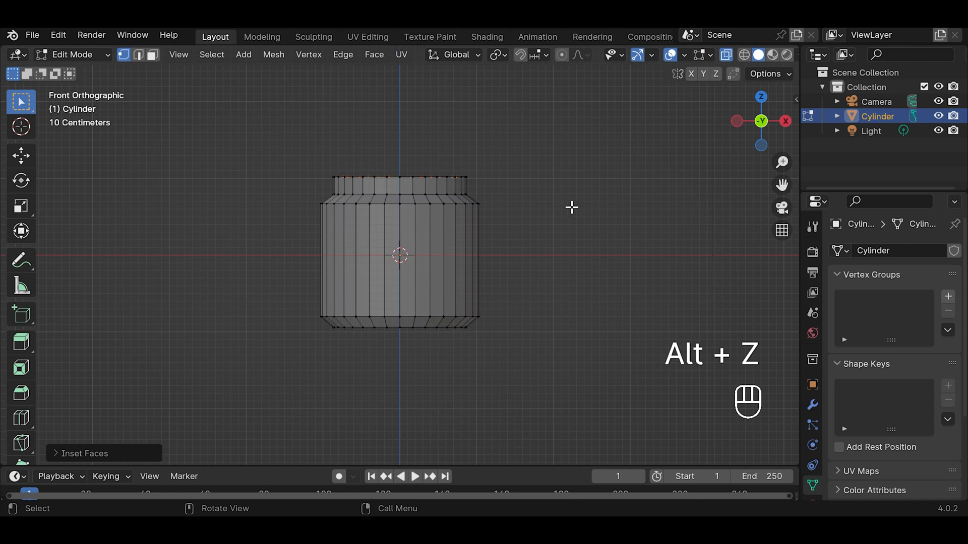
pyautogui.scroll(1, 525, 168)
pyautogui.scroll(1, 526, 168)
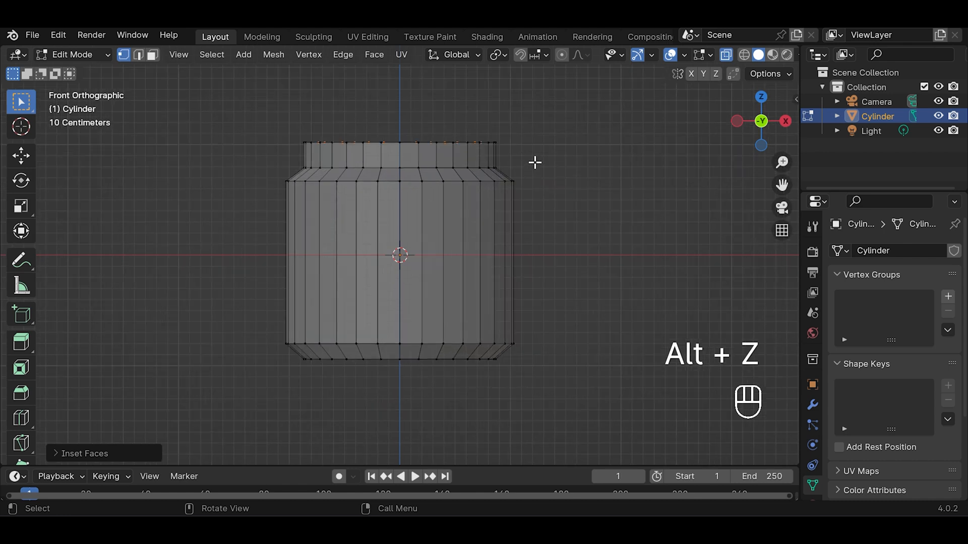
pyautogui.press('e')
pyautogui.click(537, 176)
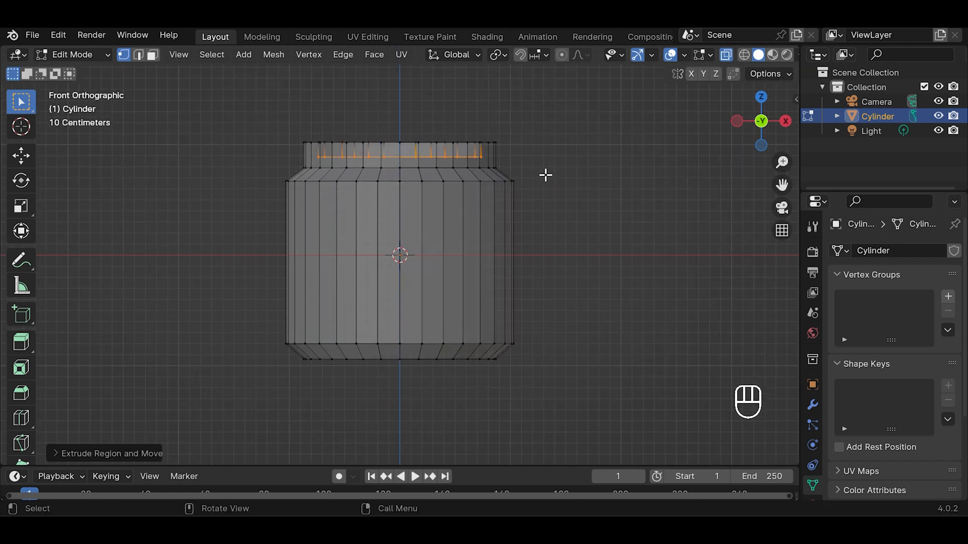
pyautogui.click(763, 95)
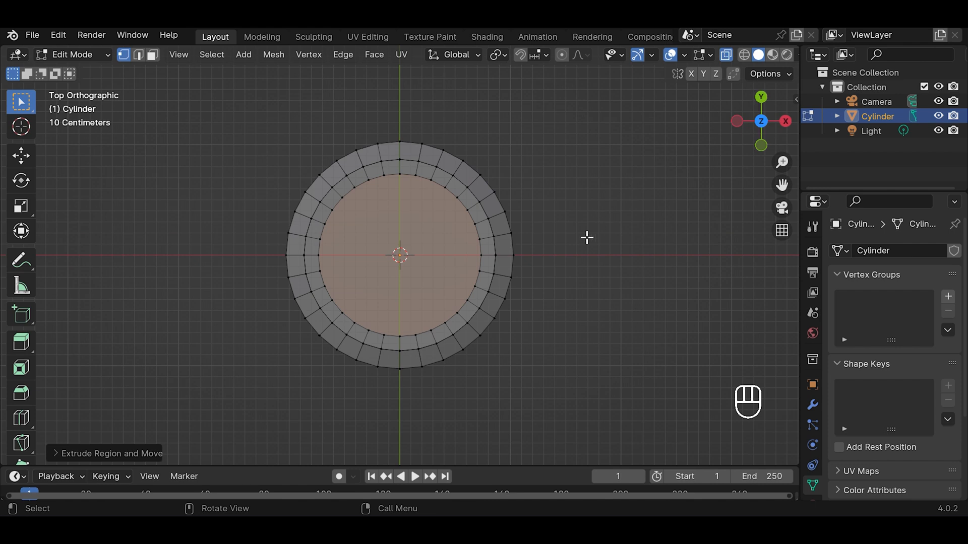
# Inset the recessed top face about 0.066 m and extrude the inner face down about 0.05 m.
pyautogui.press('i')
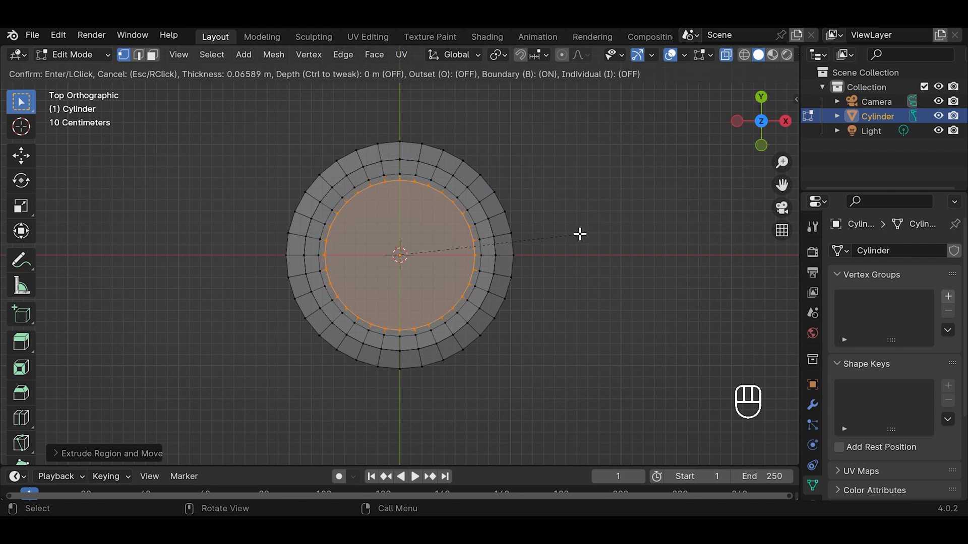
pyautogui.click(579, 234)
pyautogui.click(761, 146)
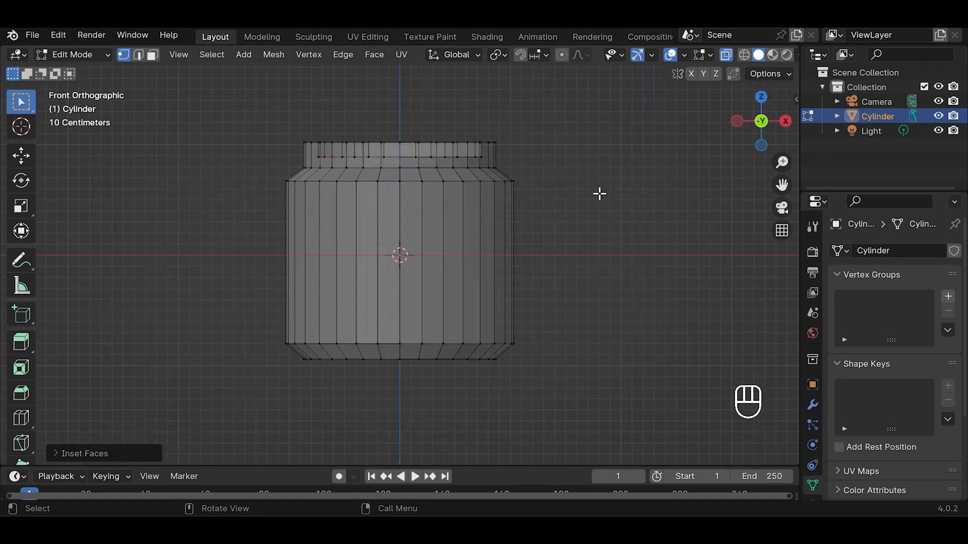
pyautogui.press('e')
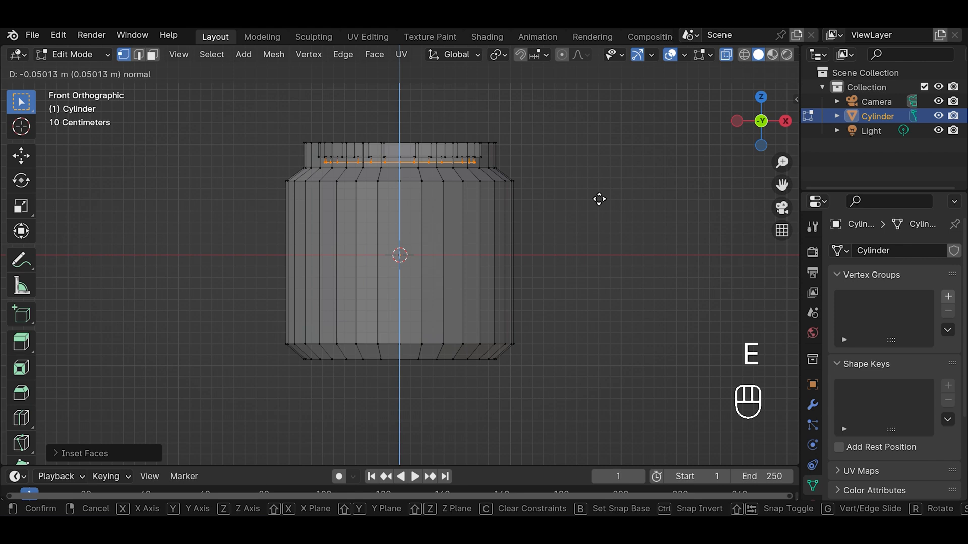
pyautogui.click(598, 199)
# Inset the lowered top face about 0.043 m and extrude the inner face up about 0.05 m to leave a narrow groove.
pyautogui.click(761, 96)
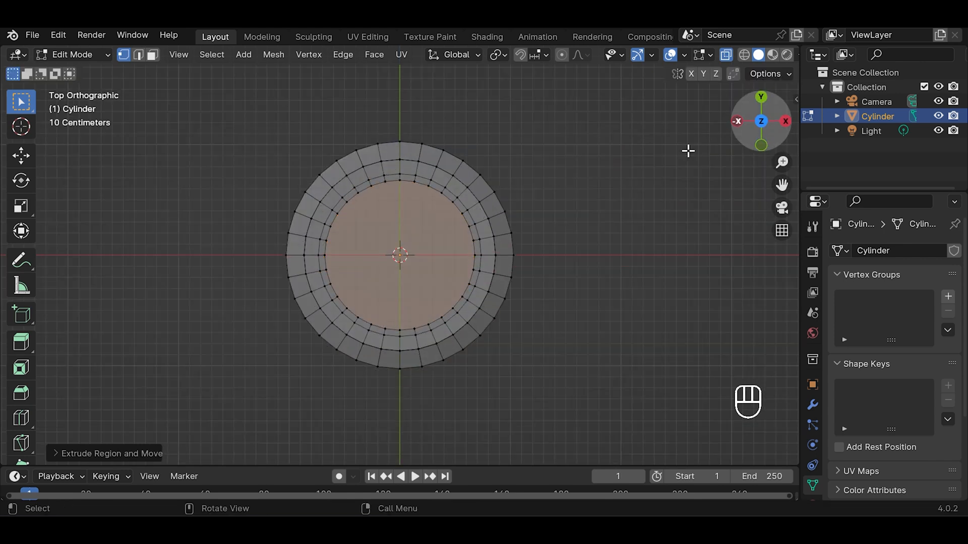
pyautogui.press('i')
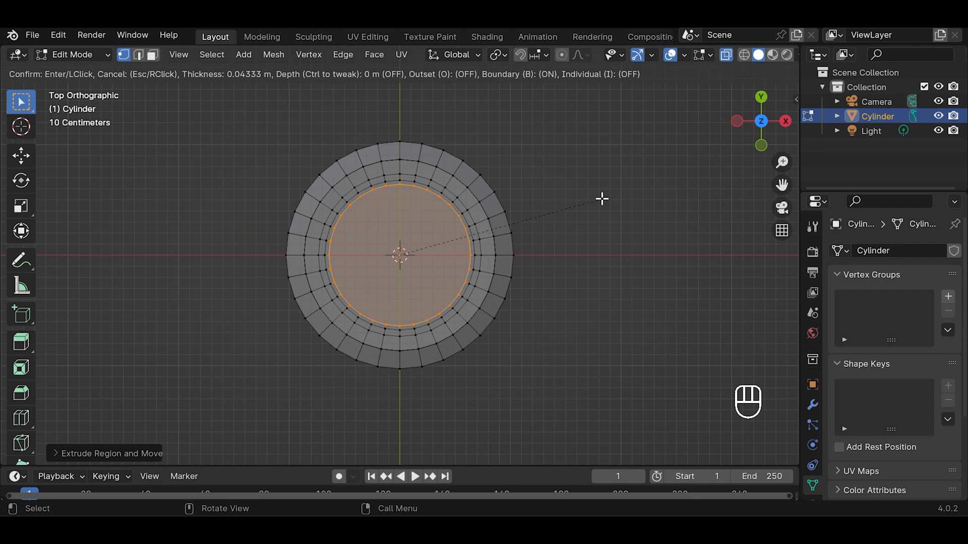
pyautogui.click(602, 199)
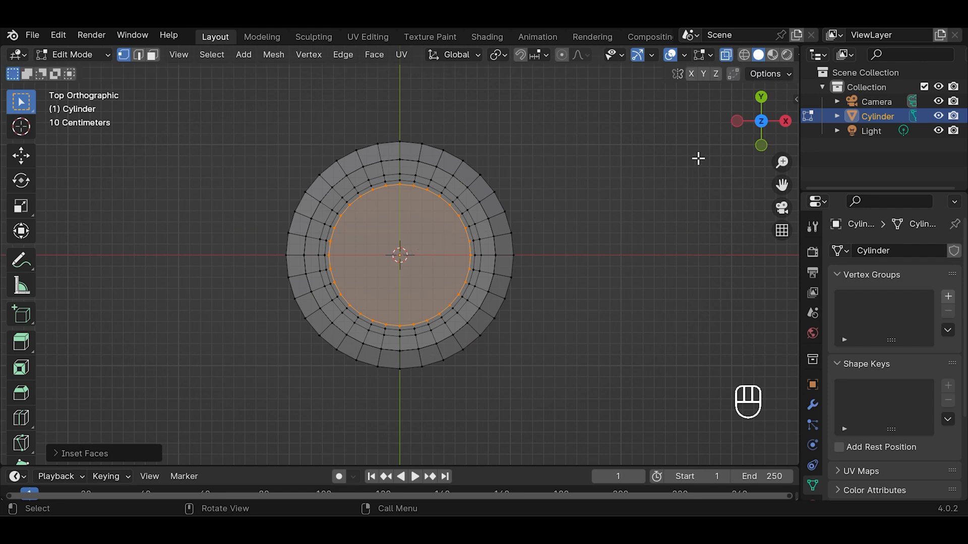
pyautogui.click(761, 145)
pyautogui.press('e')
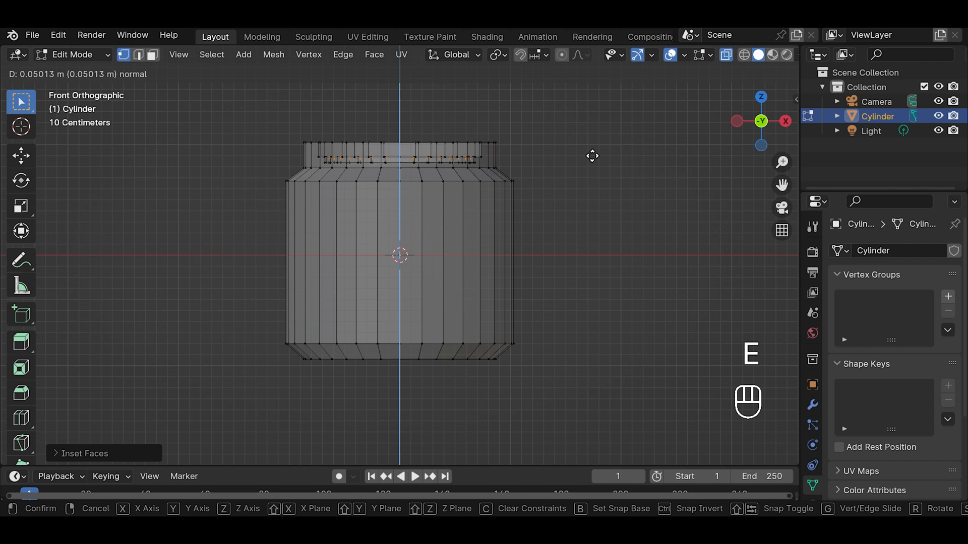
pyautogui.click(593, 156)
# Inset the raised top face down to a small central circle and shift that circle about 0.22 m along positive X.
pyautogui.click(761, 96)
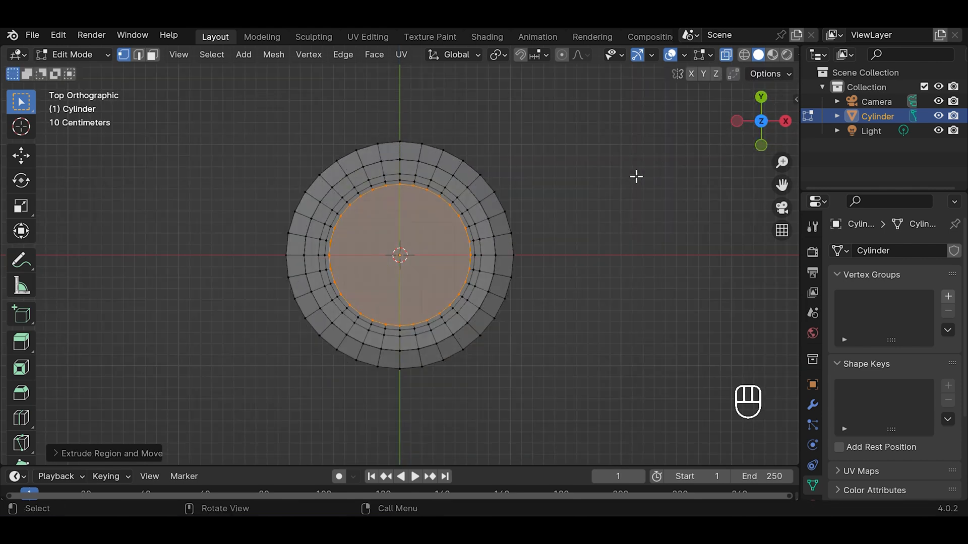
pyautogui.press('i')
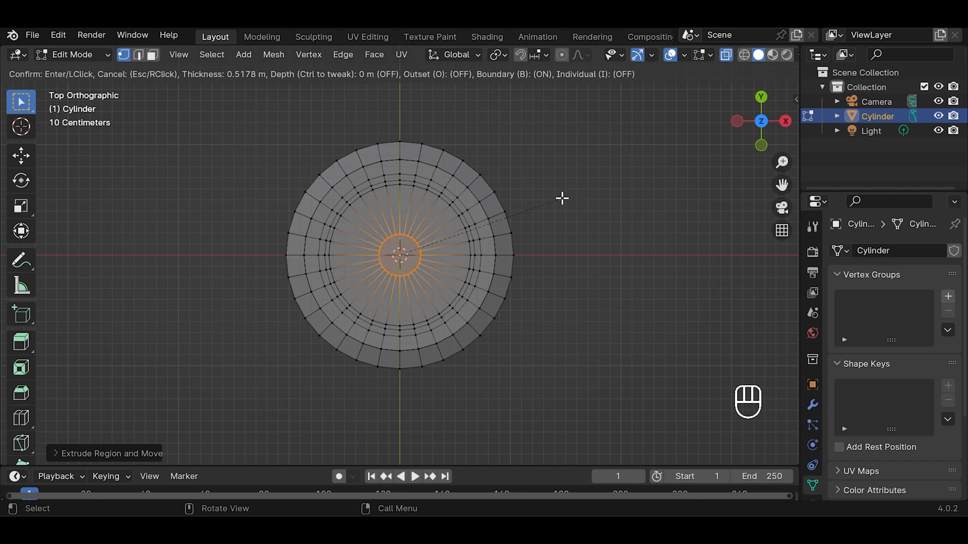
pyautogui.click(567, 194)
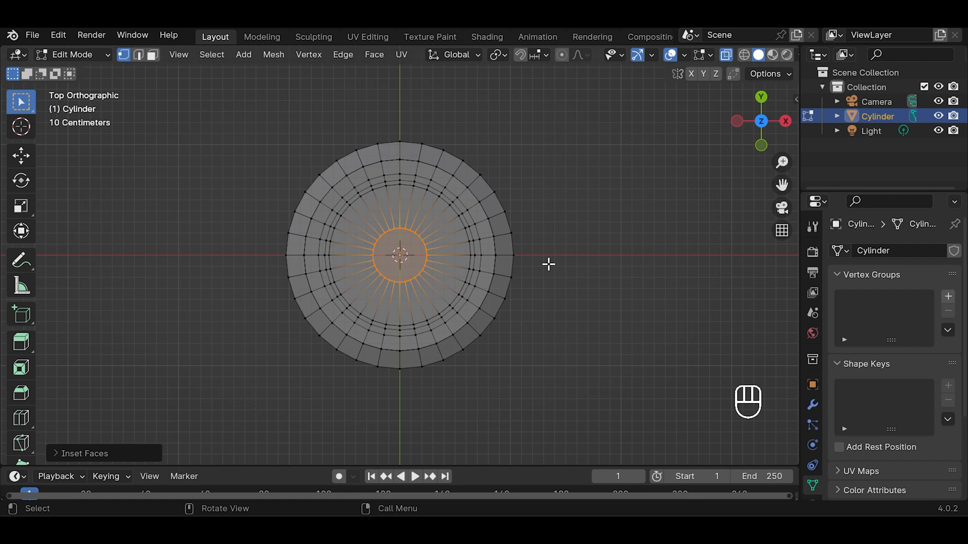
pyautogui.press('g')
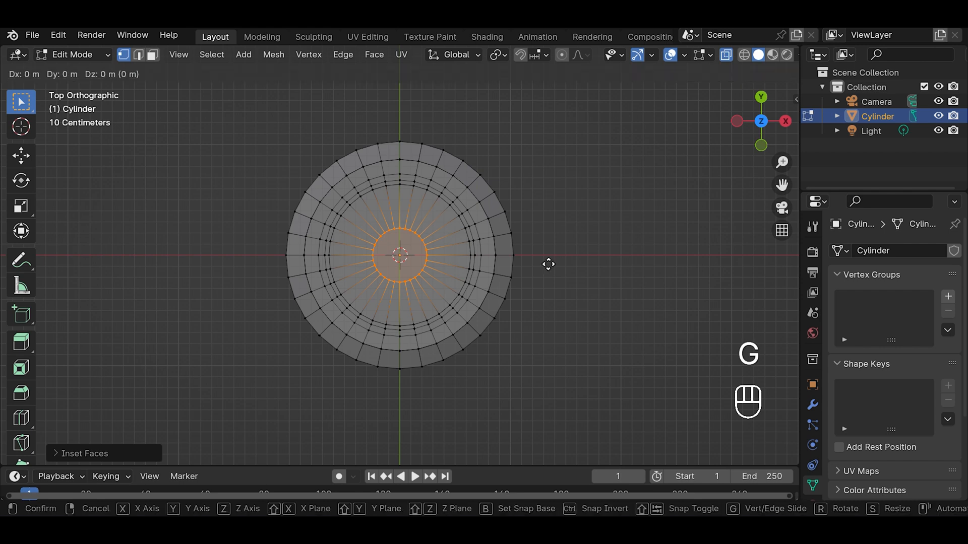
pyautogui.press('x')
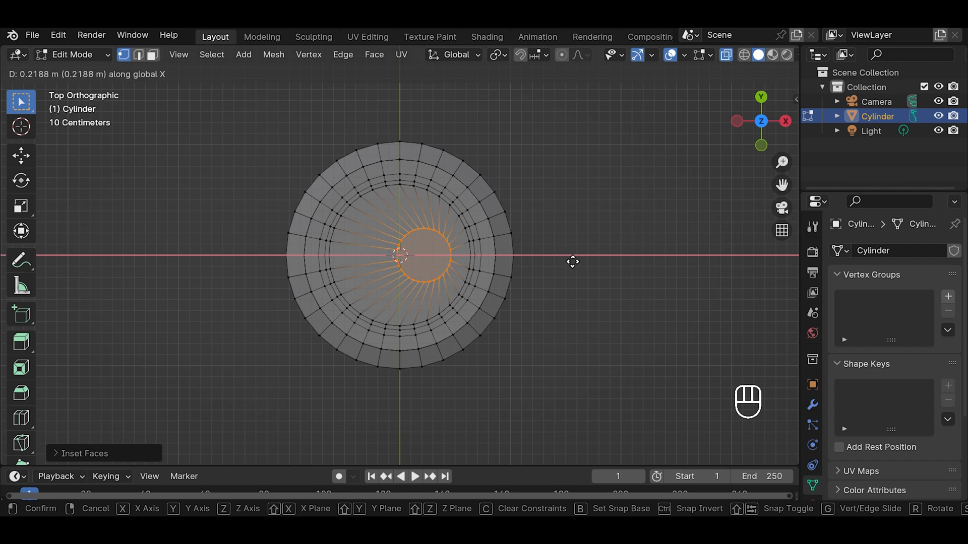
pyautogui.click(572, 262)
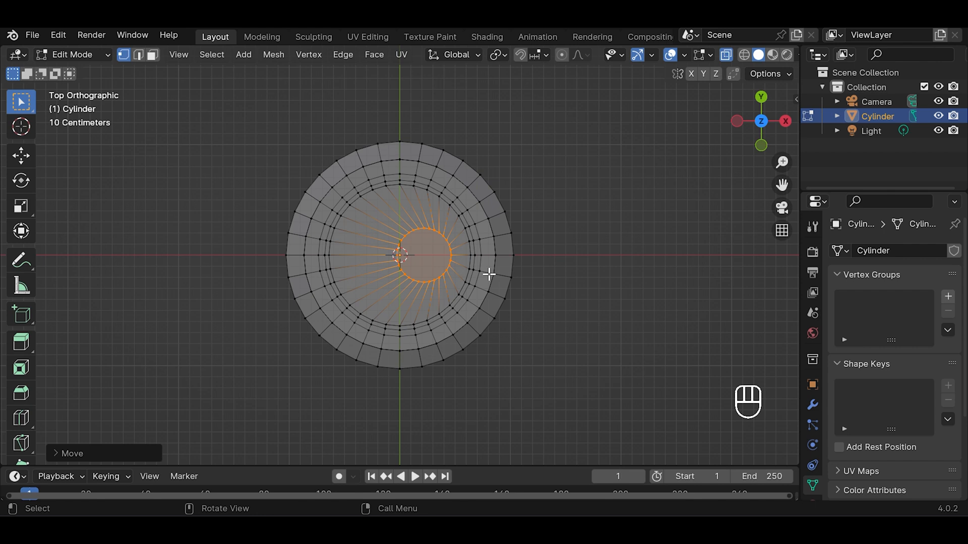
# Select the small circle's vertices nearest the jar's centre and move them about 0.08 m along X to flatten that side.
pyautogui.scroll(1, 489, 274)
pyautogui.moveTo(381, 237); pyautogui.dragTo(413, 277)
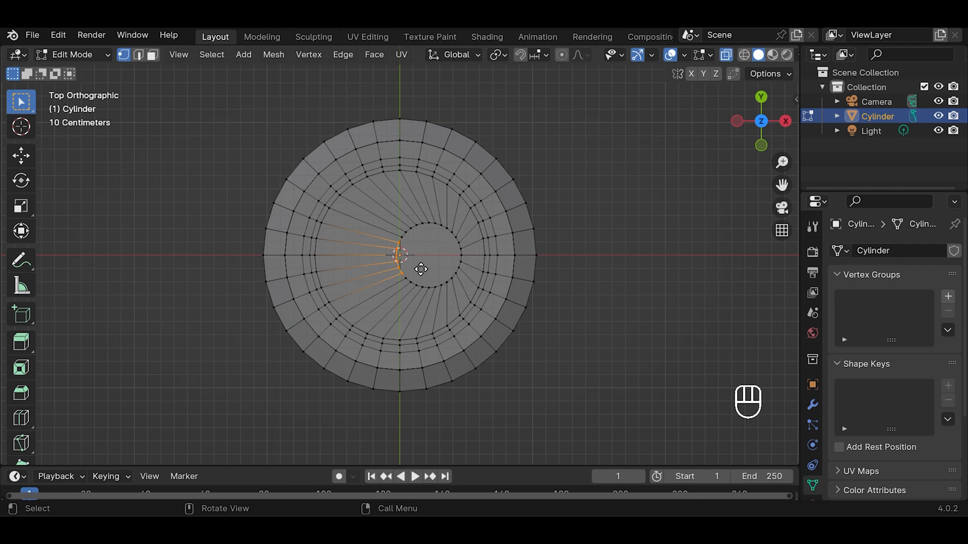
pyautogui.press('g')
pyautogui.press('x')
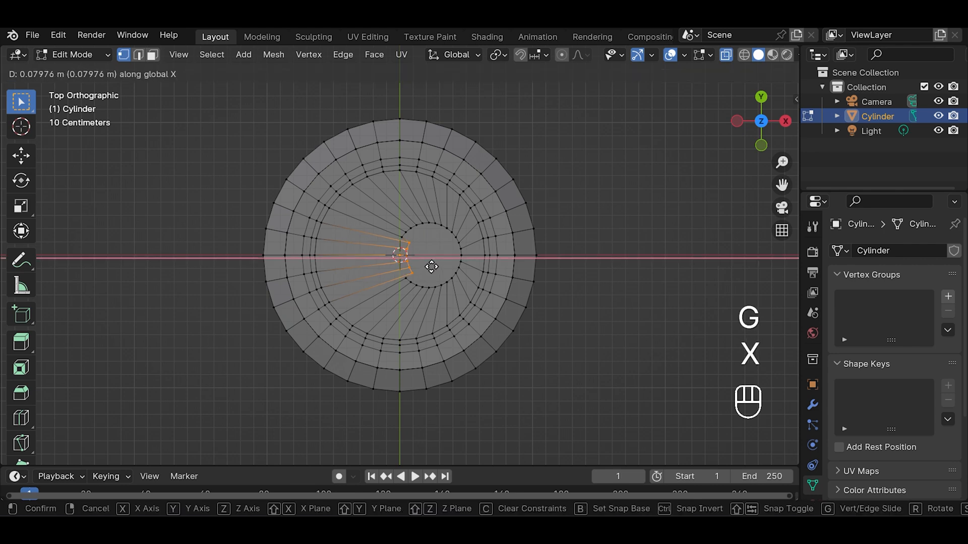
pyautogui.click(430, 266)
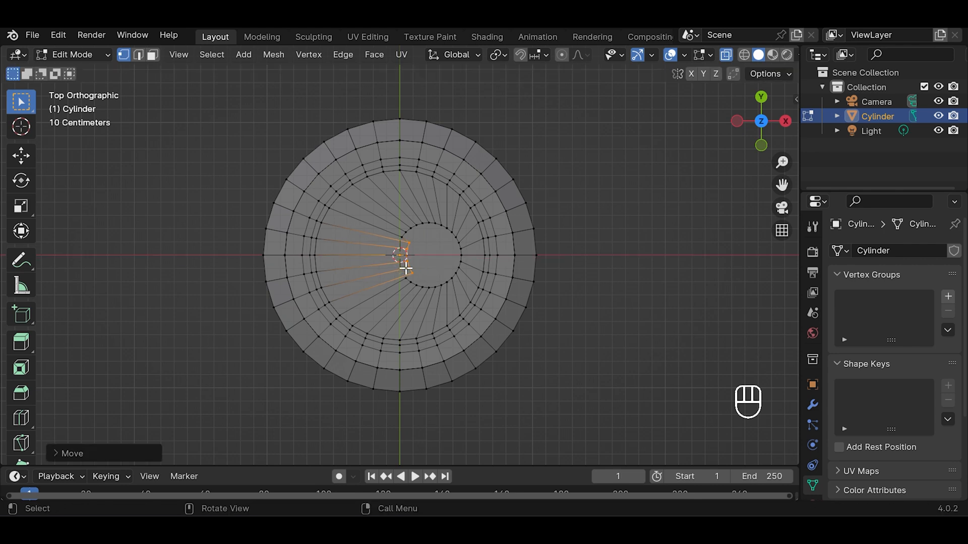
# With X-ray off, raise the jar's bottom edge loop about 0.055 m along Z and scale it to about 1.04 in X and Y.
pyautogui.press('Tab')
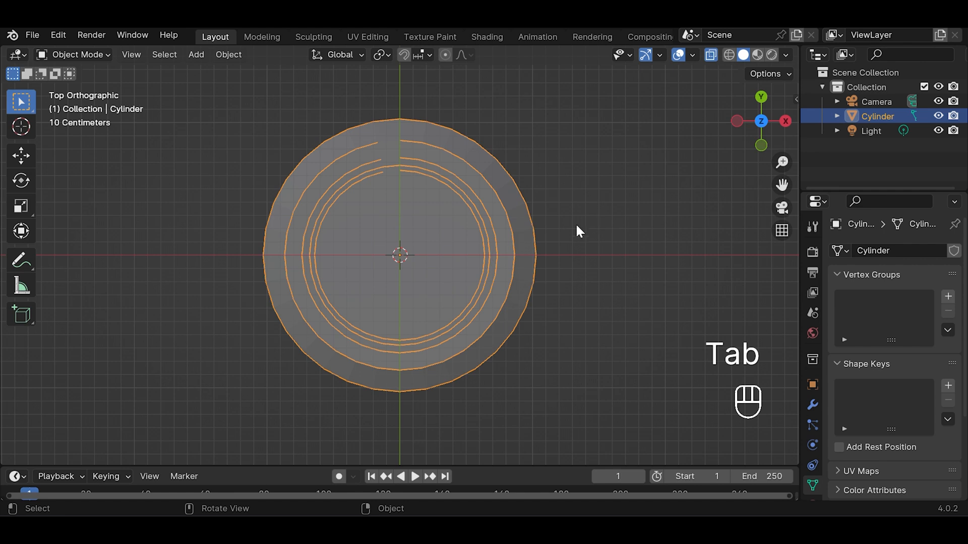
pyautogui.hotkey('alt', 'z')
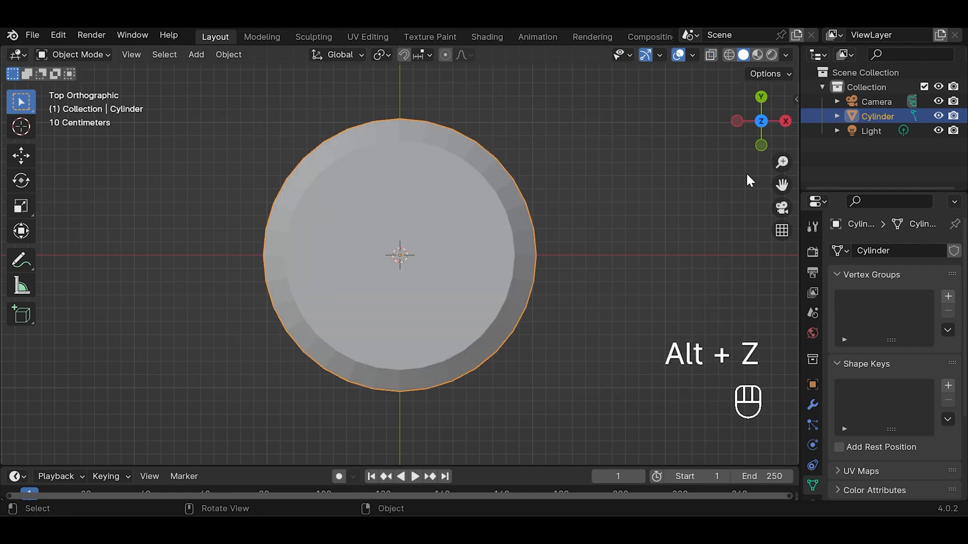
pyautogui.click(759, 146)
pyautogui.press('Tab')
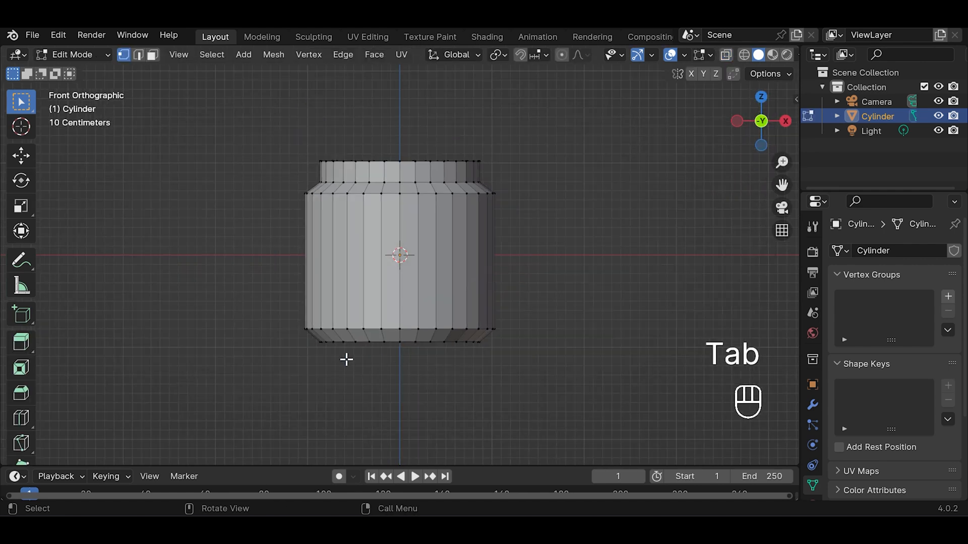
pyautogui.keyDown('alt'); pyautogui.click(332, 341); pyautogui.keyUp('alt')
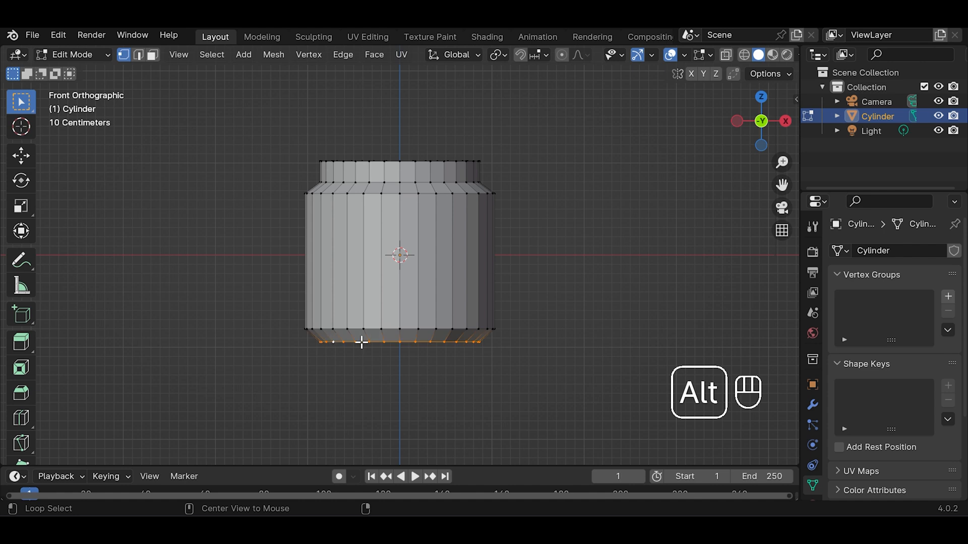
pyautogui.press('g')
pyautogui.press('z')
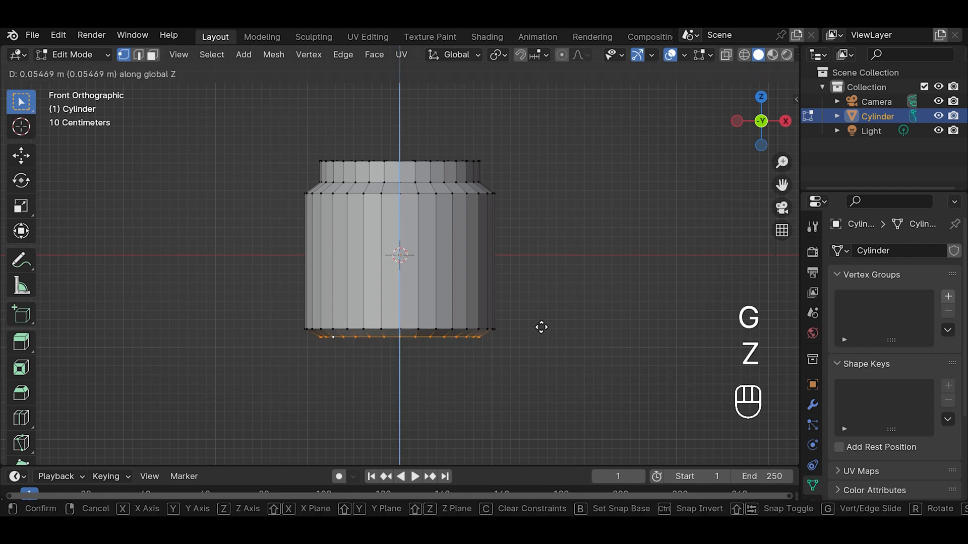
pyautogui.click(540, 330)
pyautogui.press('s')
pyautogui.hotkey('shift', 'z')
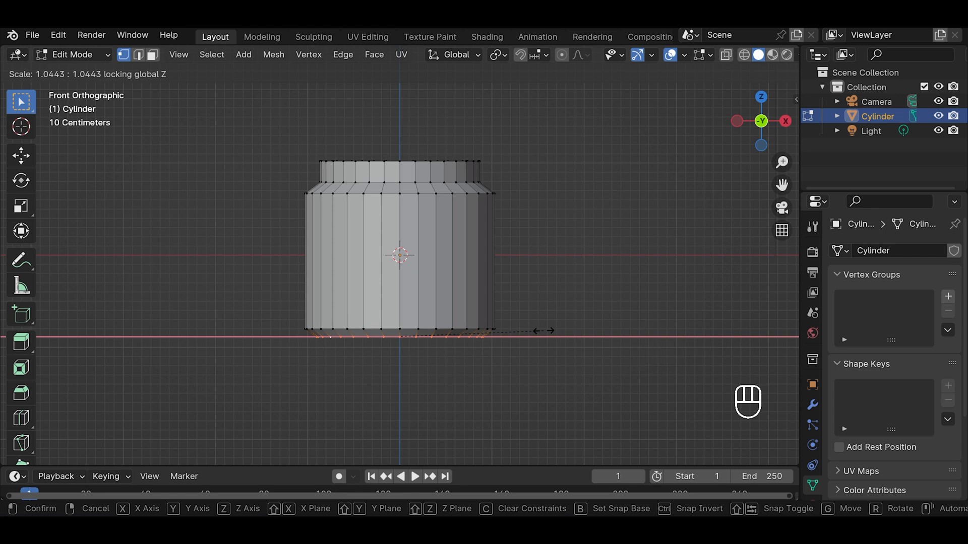
pyautogui.click(543, 331)
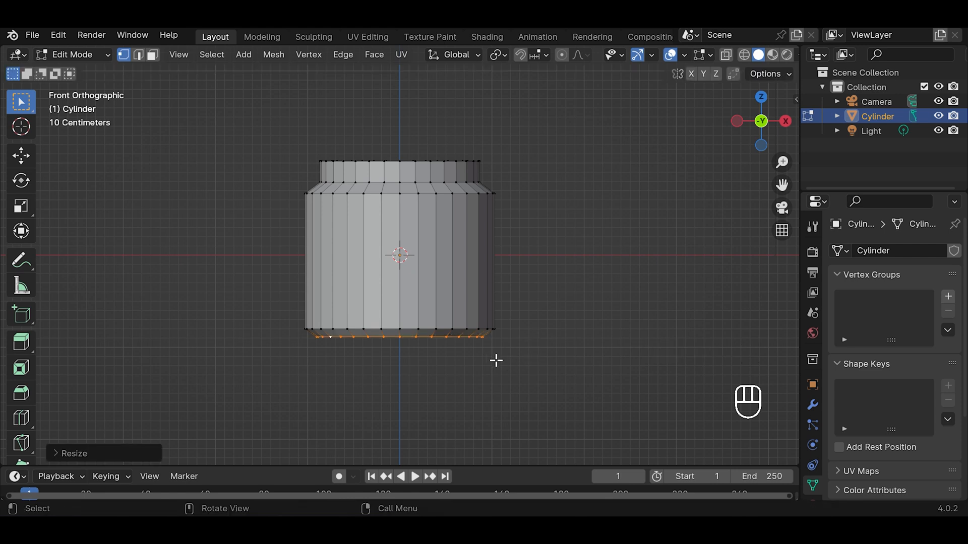
# Extrude the jar's bottom face down about 0.1 m and inset it to form a base rim.
pyautogui.press('e')
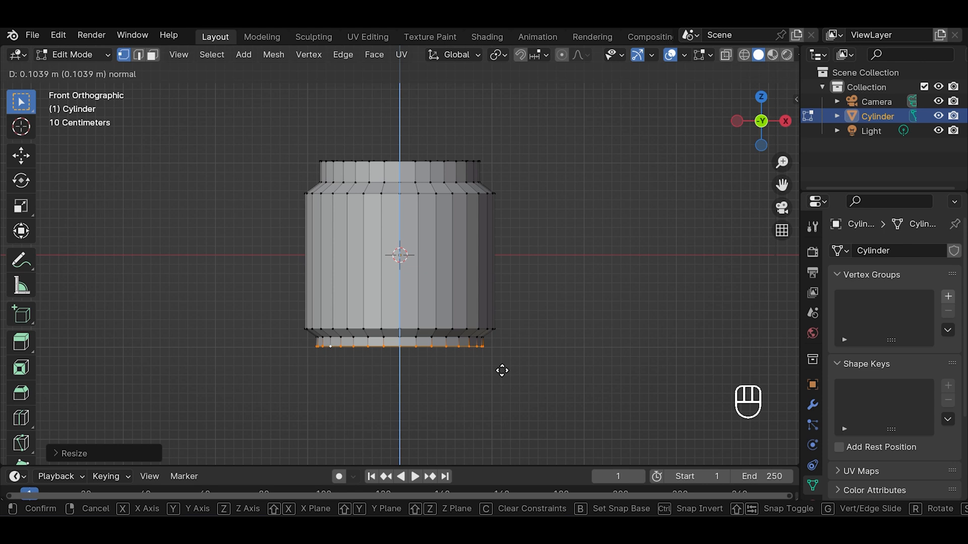
pyautogui.click(502, 370)
pyautogui.click(762, 144)
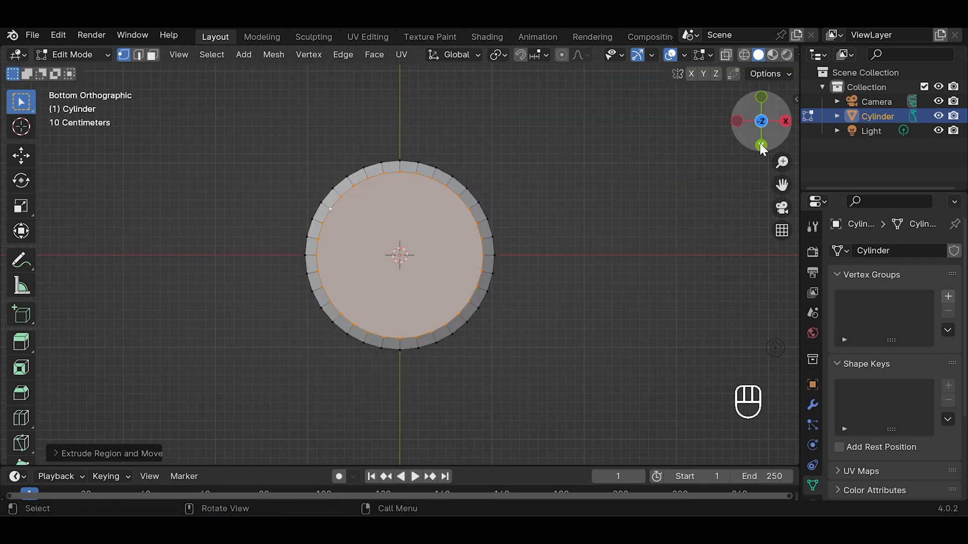
pyautogui.press('i')
pyautogui.click(609, 207)
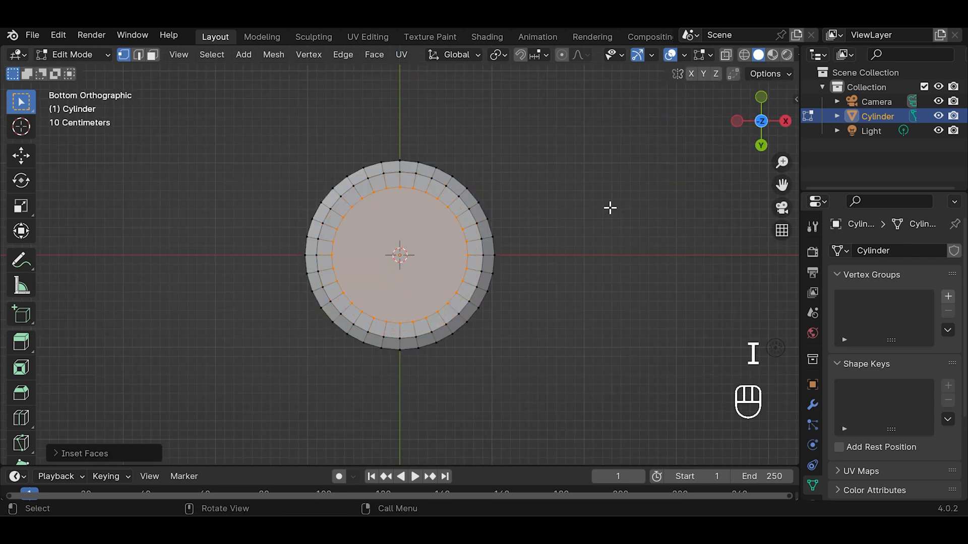
# Turn on X-ray in front view and extrude the inset bottom face about 0.03 m up into the jar.
pyautogui.moveTo(757, 104); pyautogui.dragTo(753, 102)
pyautogui.click(759, 107)
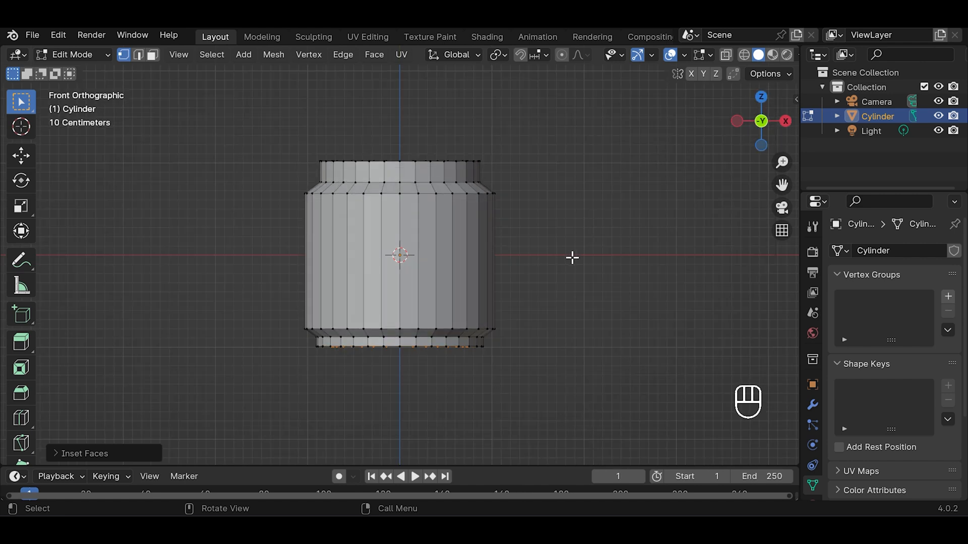
pyautogui.hotkey('alt', 'z')
pyautogui.press('e')
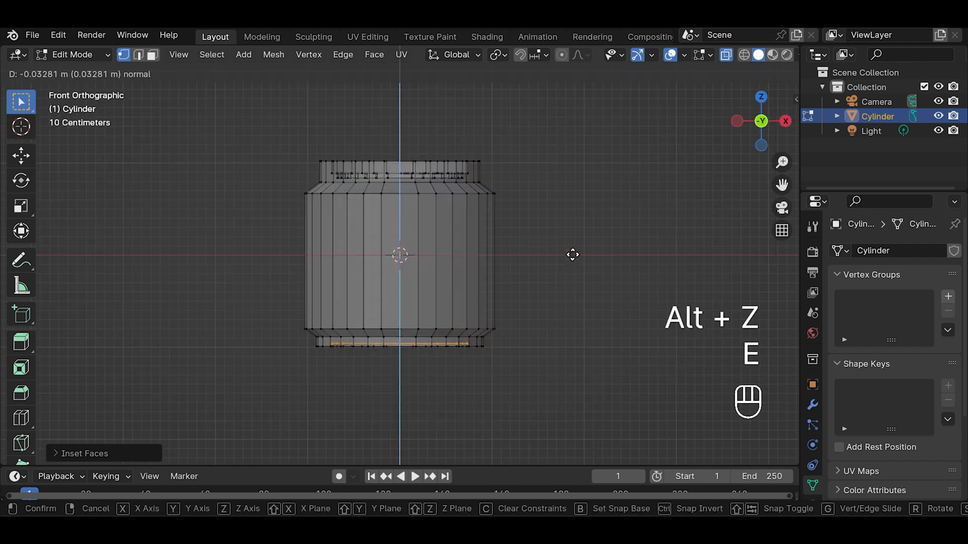
pyautogui.click(572, 256)
# Turn X-ray off and inset the recessed bottom face again to add another ring.
pyautogui.click(760, 145)
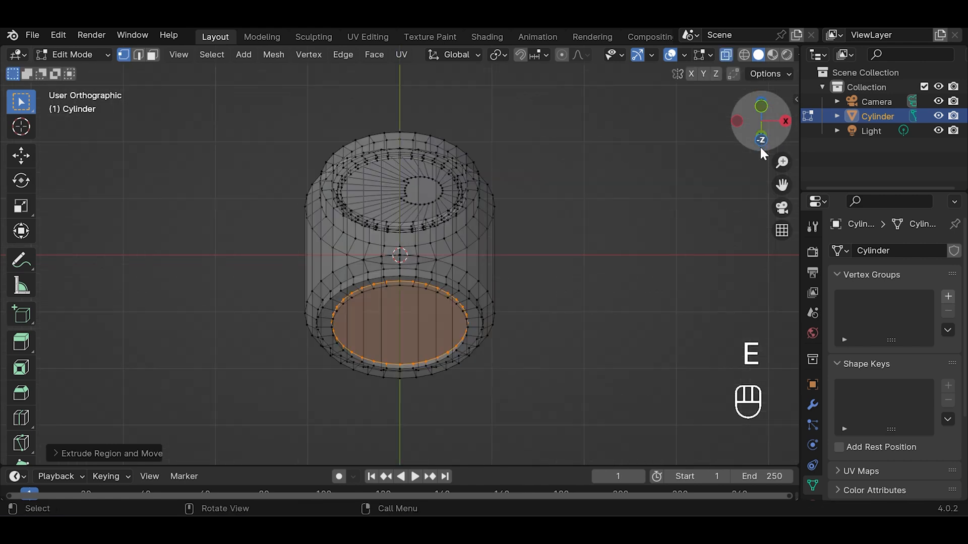
pyautogui.hotkey('alt', 'z')
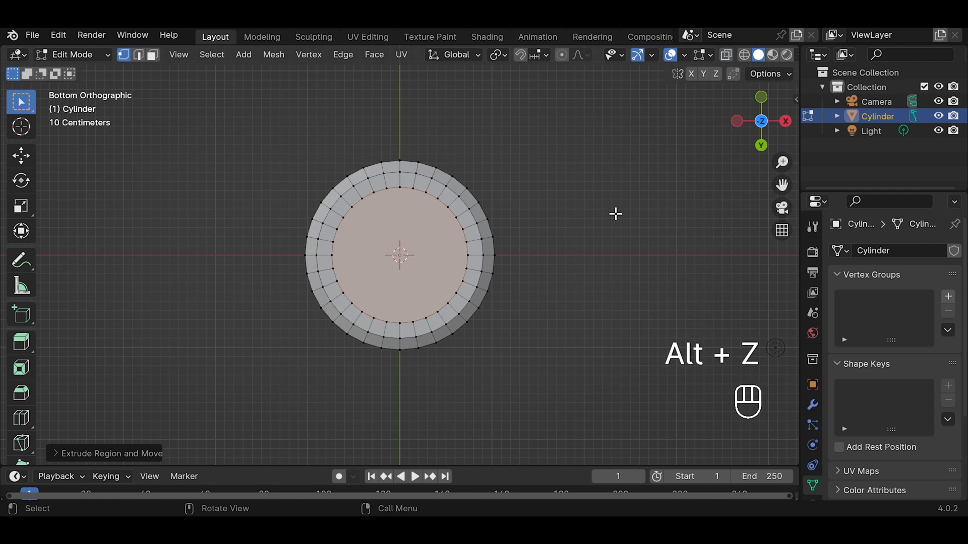
pyautogui.press('i')
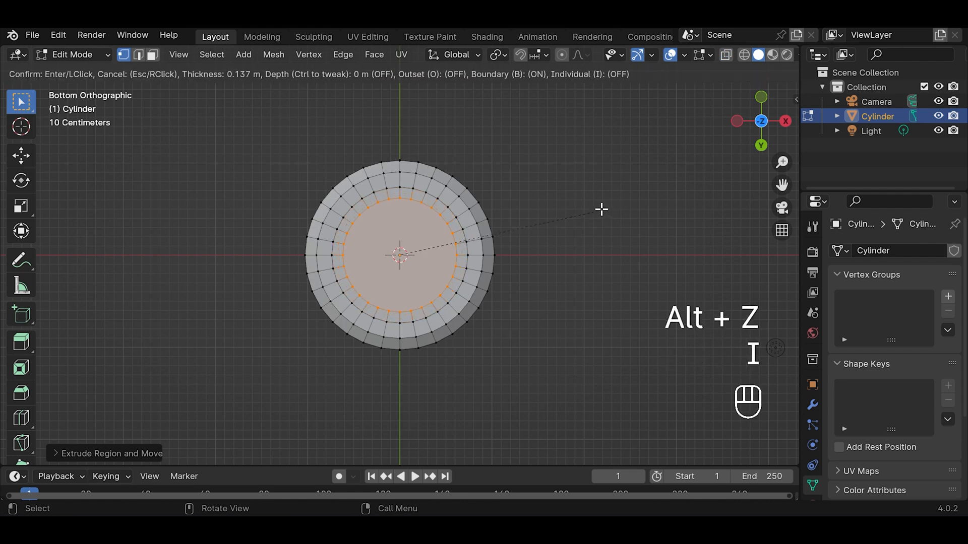
pyautogui.click(598, 208)
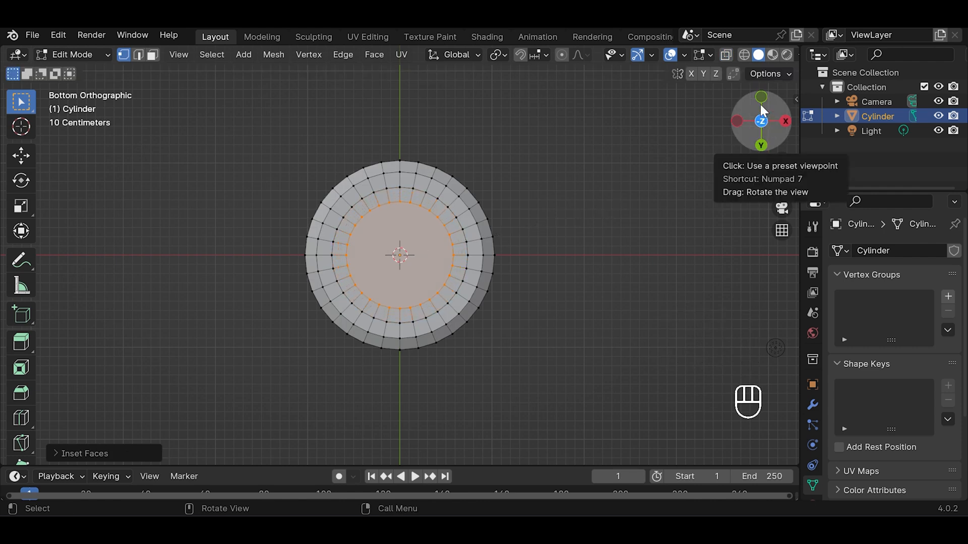
# Return to Object Mode, view the finished jar at an angle from above, and save the file.
pyautogui.moveTo(760, 103); pyautogui.dragTo(748, 108)
pyautogui.click(761, 120)
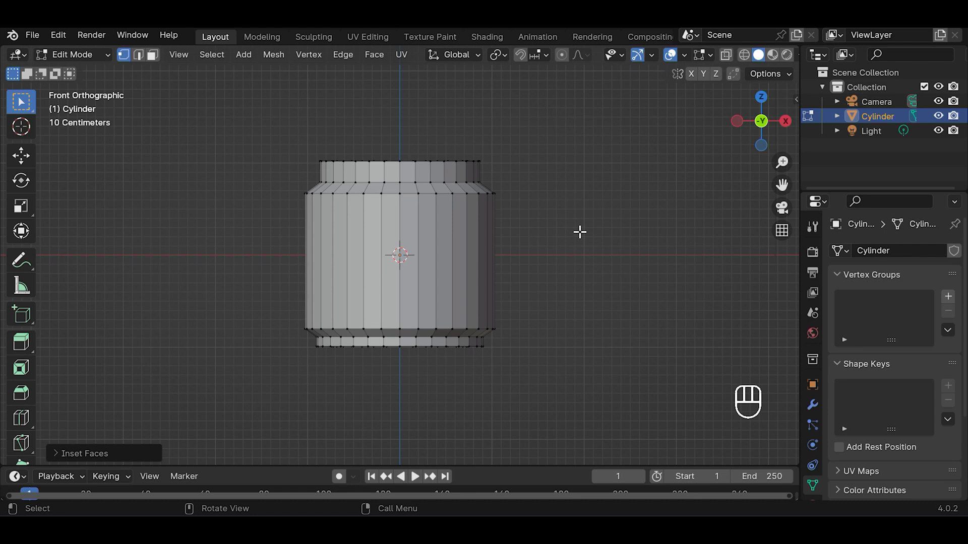
pyautogui.press('Tab')
pyautogui.moveTo(766, 115); pyautogui.dragTo(625, 229)
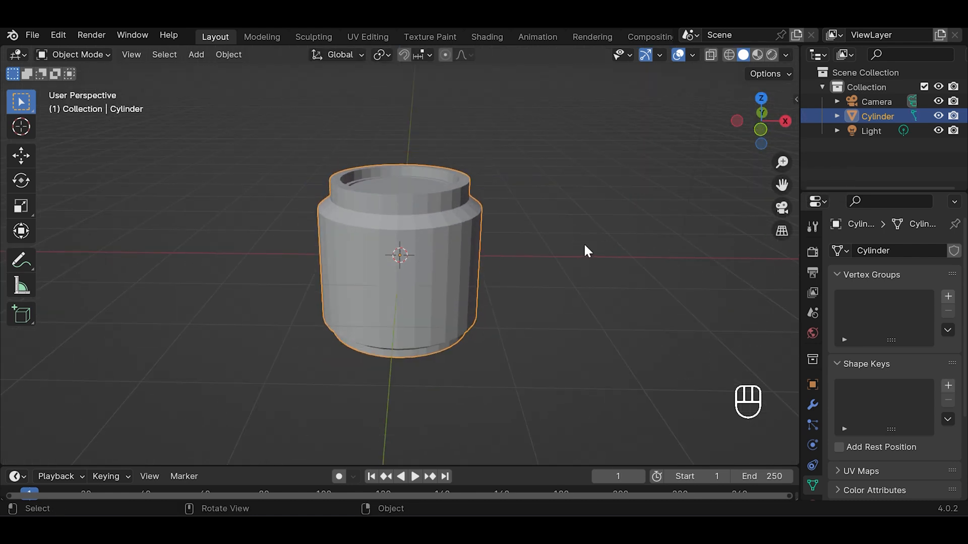
pyautogui.hotkey('ctrl', 's')
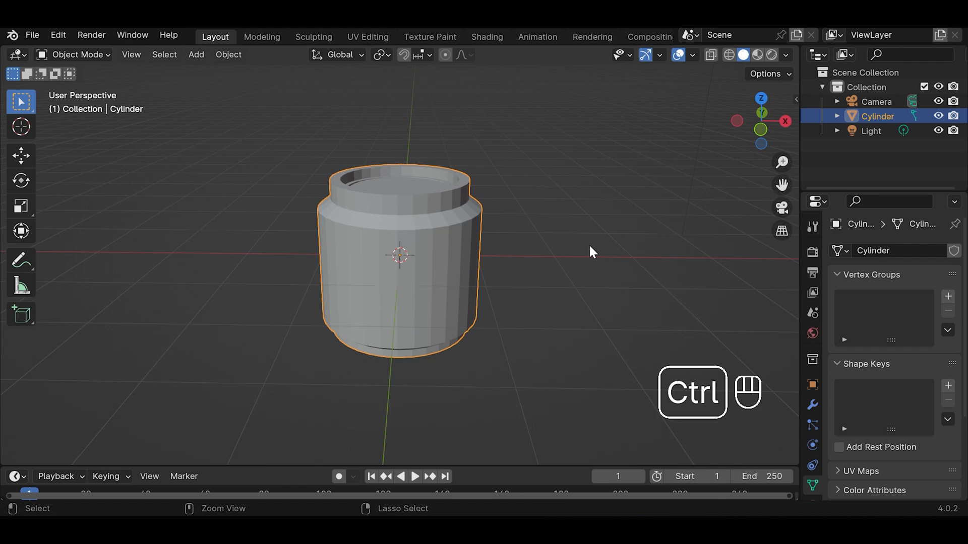
# Add a level 2 subdivision surface to the jar and bevel a centred body loop cut into two loops near the body's edges.
pyautogui.hotkey('ctrl', '2')
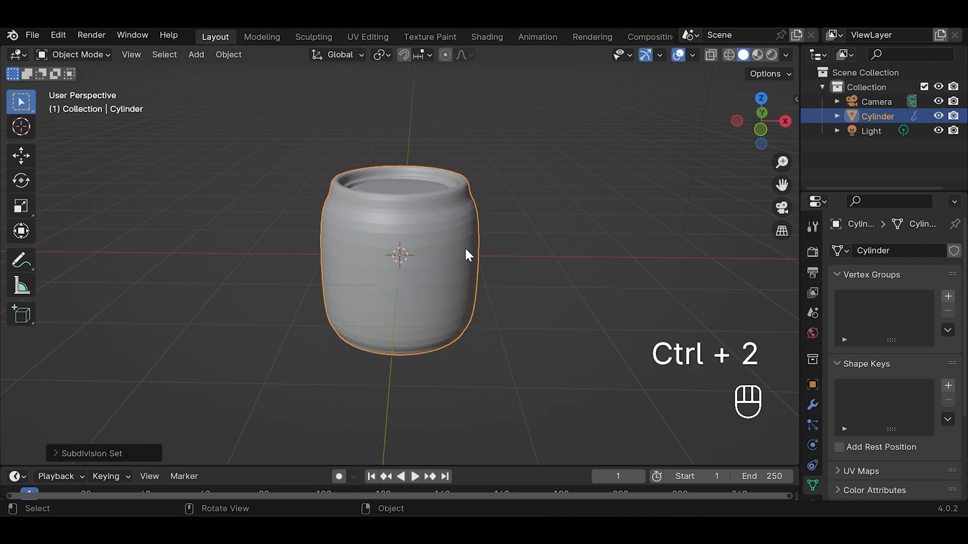
pyautogui.press('Tab')
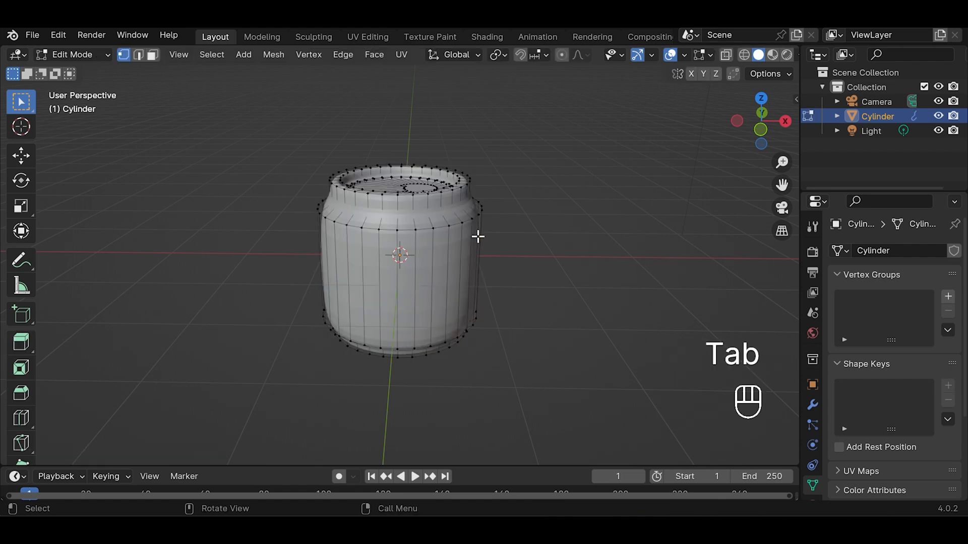
pyautogui.hotkey('ctrl', 'r')
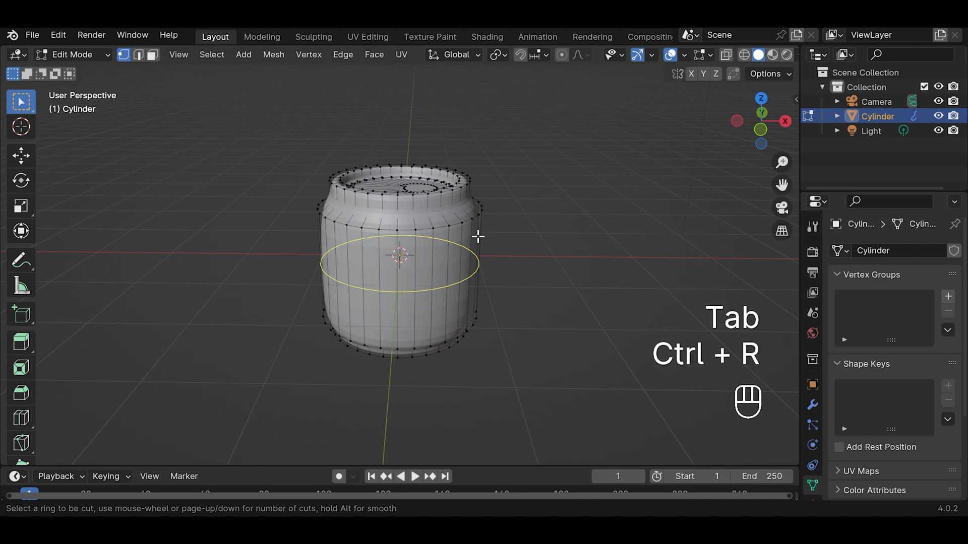
pyautogui.click(478, 236)
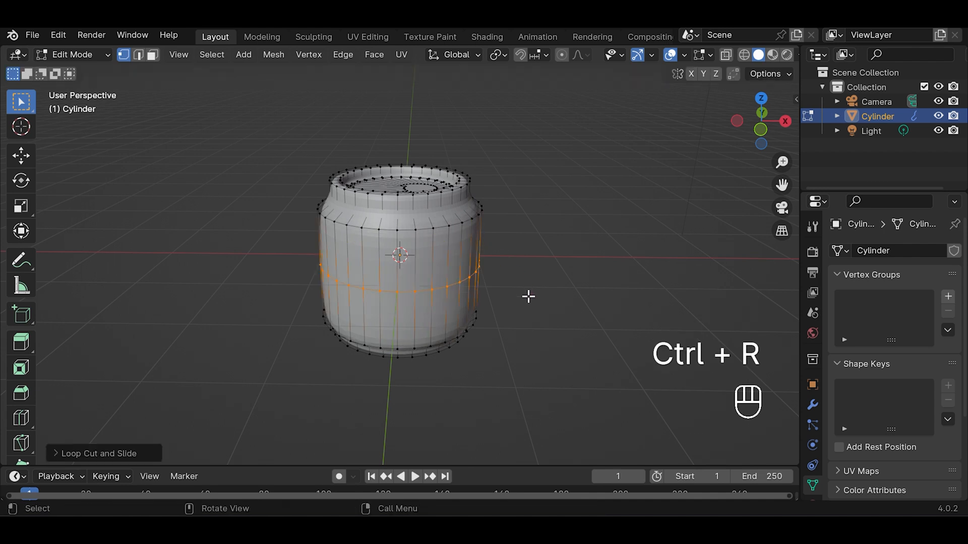
pyautogui.click(762, 127)
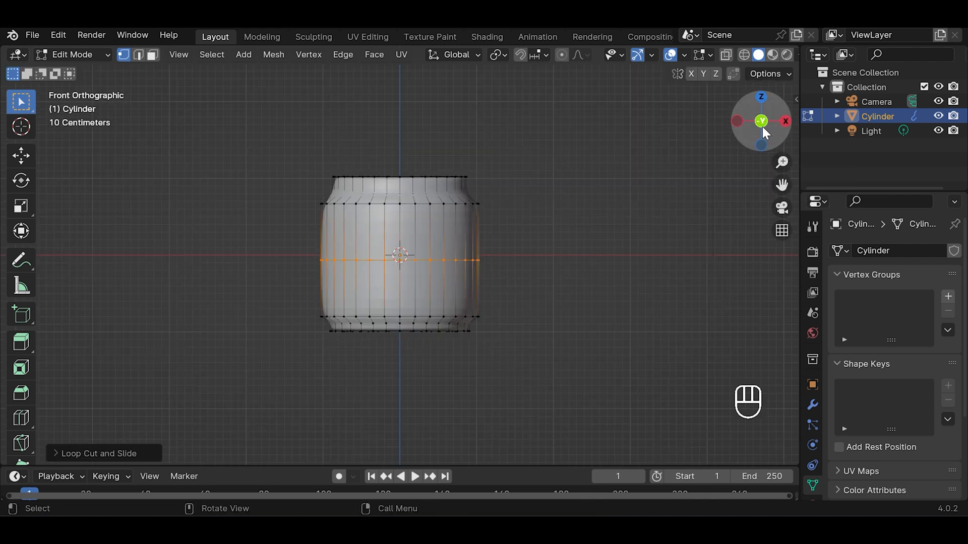
pyautogui.hotkey('ctrl', 'b')
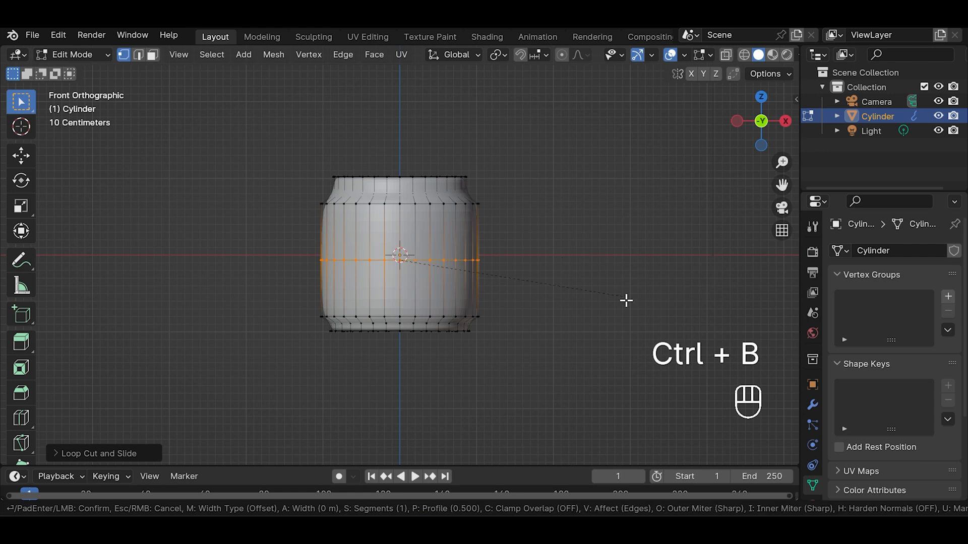
pyautogui.click(590, 426)
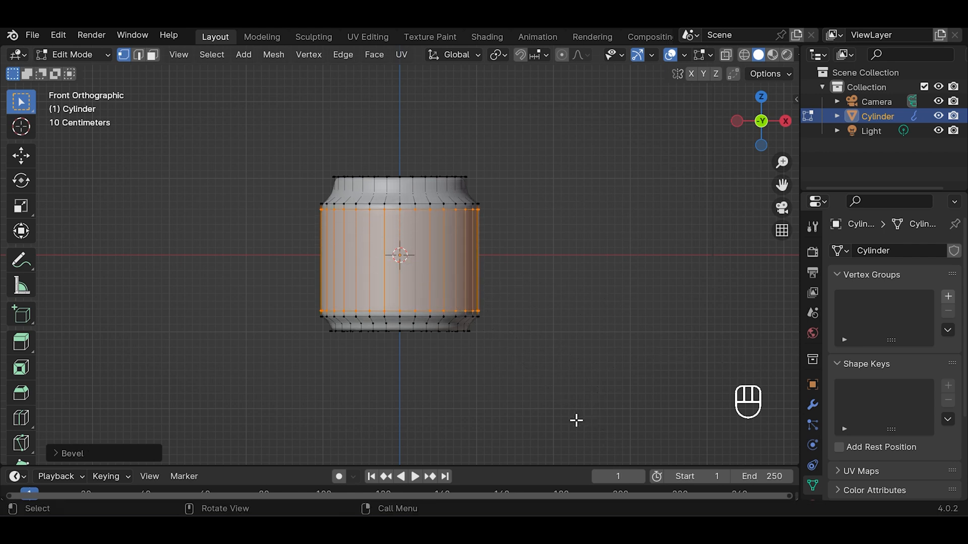
# Add a loop cut around the base rim and slide it up close to the rim's upper edge.
pyautogui.hotkey('ctrl', 'r')
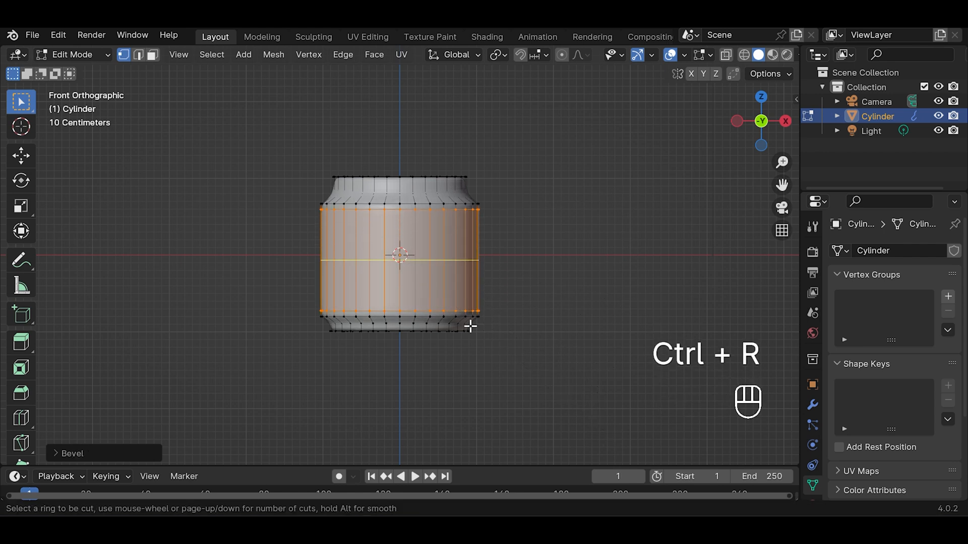
pyautogui.click(463, 328)
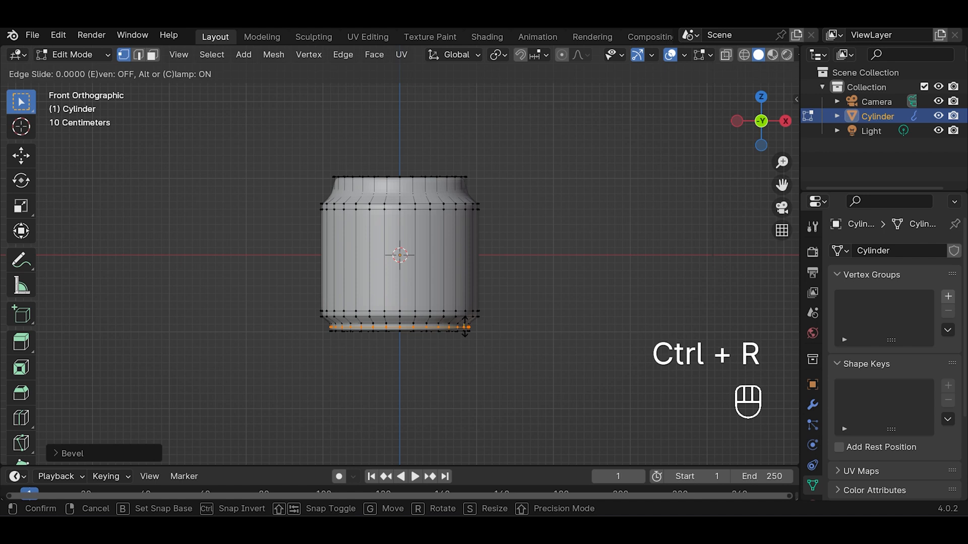
pyautogui.click(471, 323)
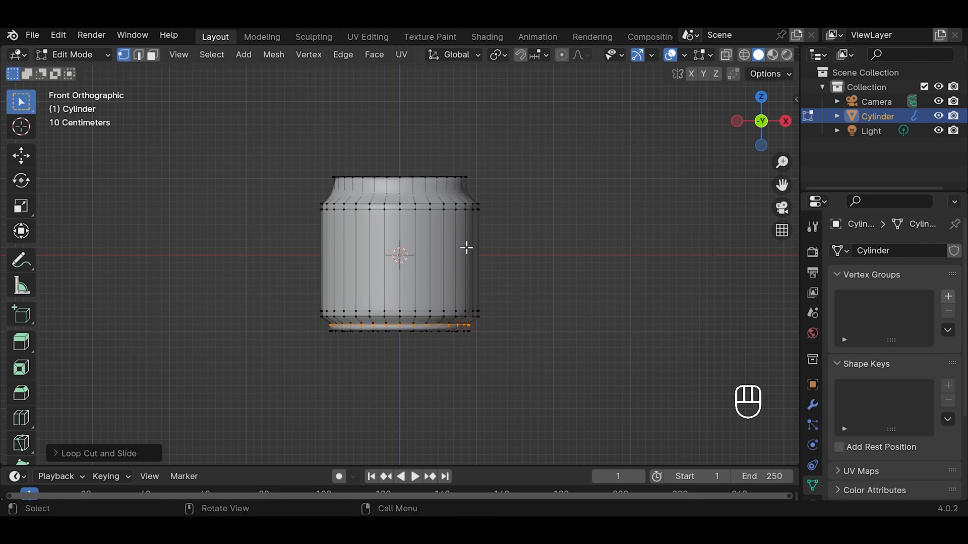
# Add a centred loop cut around the neck, bevel it about 0.08 m into two supporting loops, and return to Object Mode.
pyautogui.hotkey('ctrl', 'r')
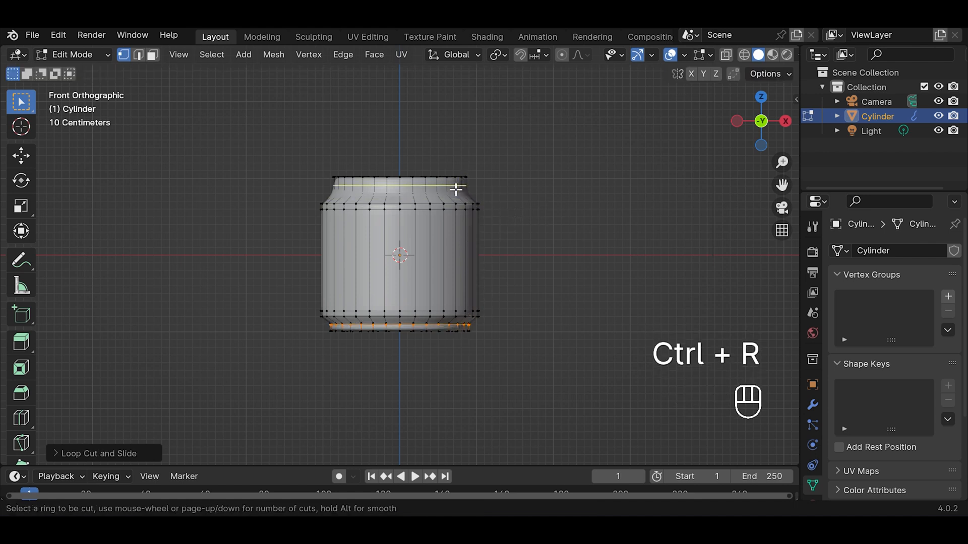
pyautogui.click(456, 189)
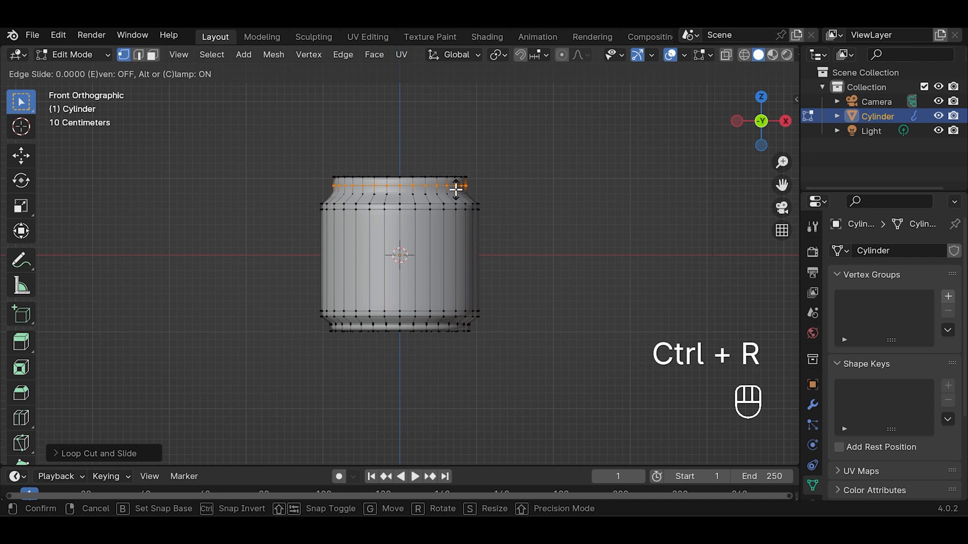
pyautogui.click(456, 189)
pyautogui.scroll(2, 469, 168)
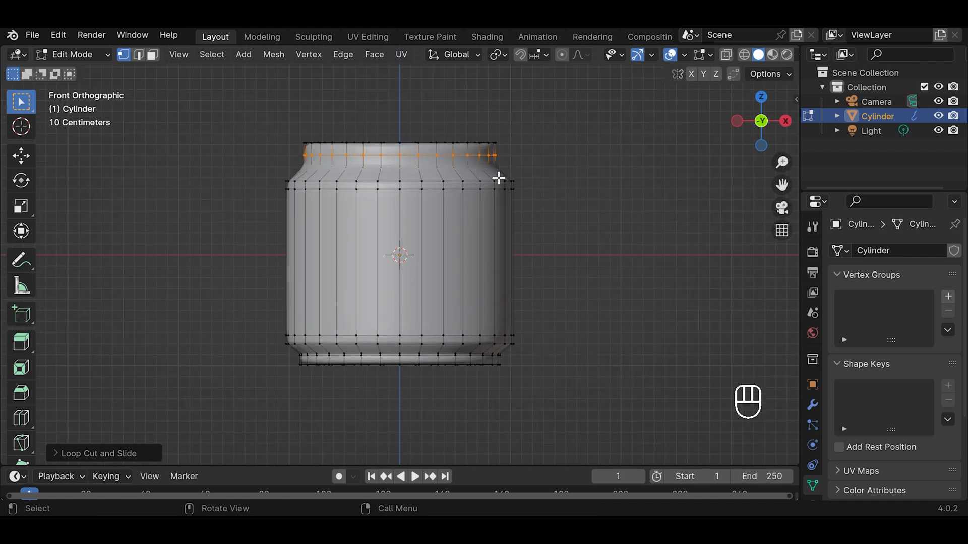
pyautogui.hotkey('ctrl', 'b')
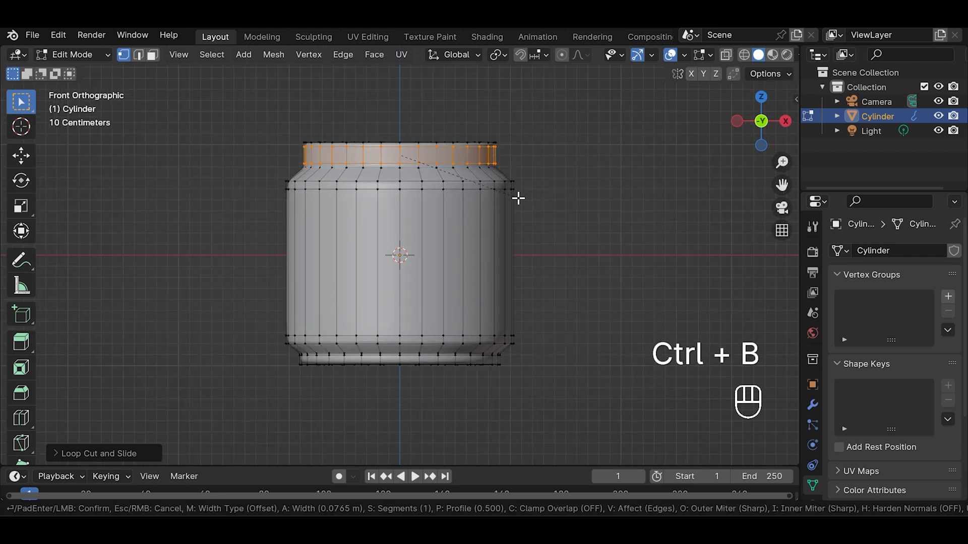
pyautogui.click(518, 198)
pyautogui.press('Tab')
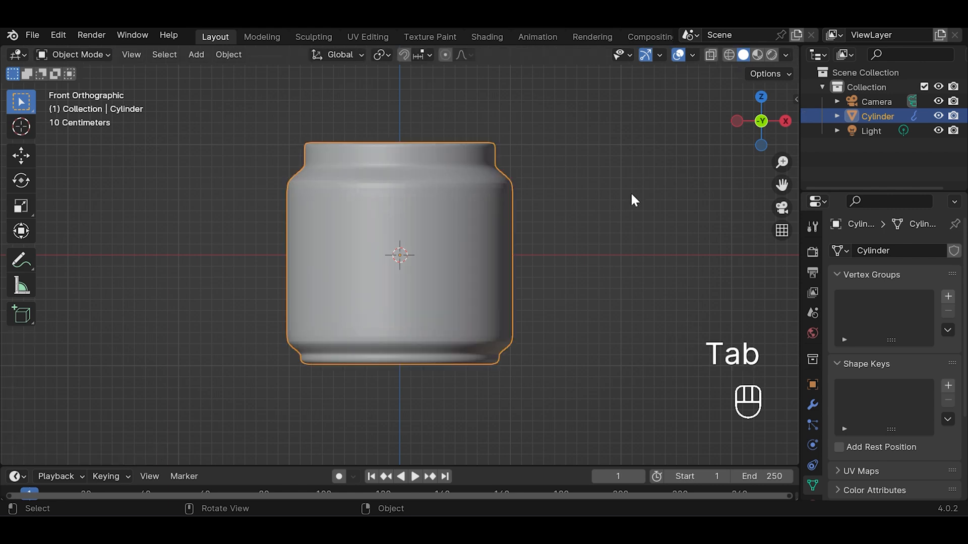
# Delete the small off-centre face in the jar's recessed top to make an opening, return to Object Mode, and save the file.
pyautogui.moveTo(779, 137); pyautogui.dragTo(739, 148)
pyautogui.press('Tab')
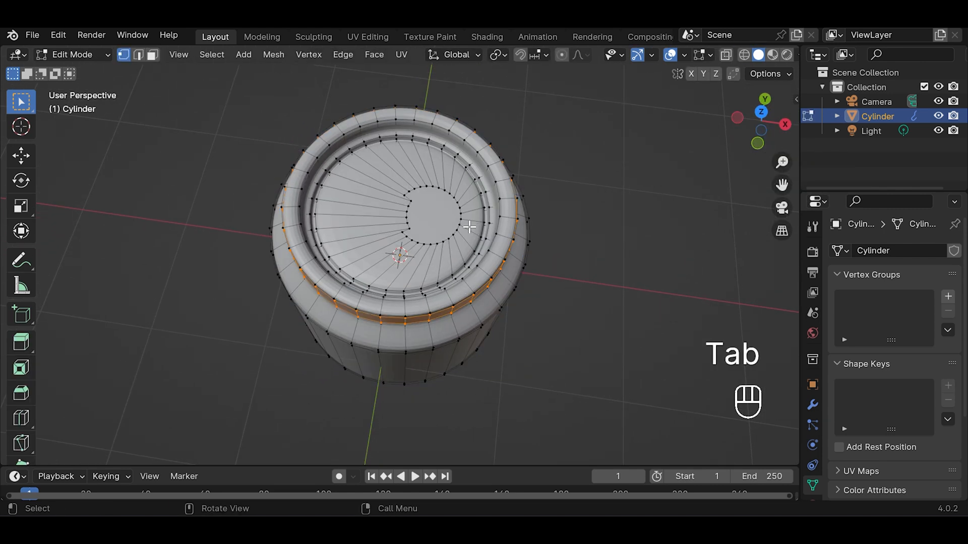
pyautogui.press('3')
pyautogui.click(442, 215)
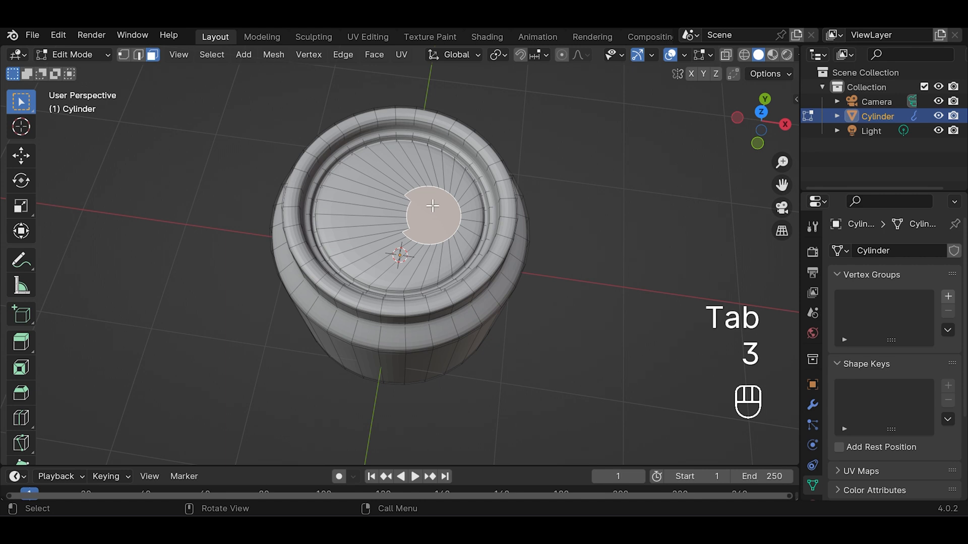
pyautogui.press('x')
pyautogui.click(423, 240)
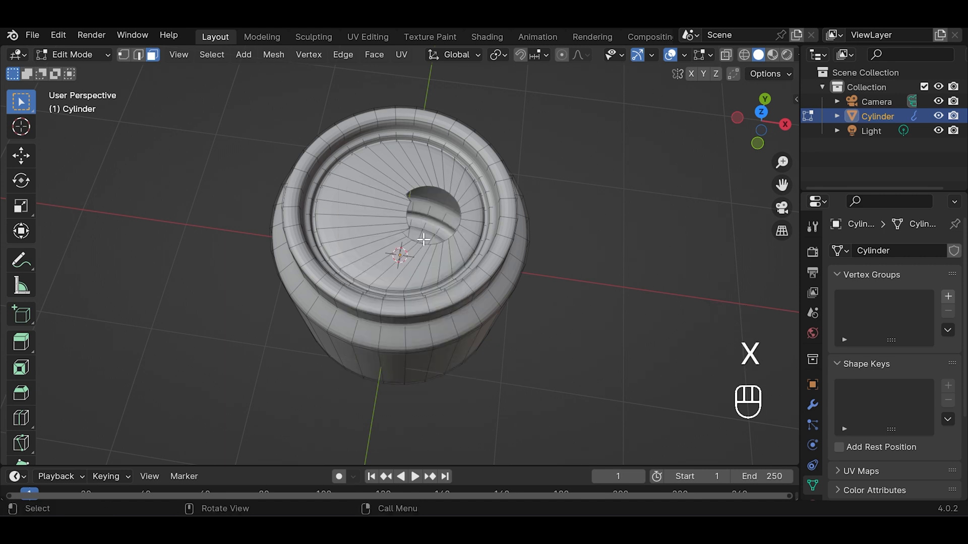
pyautogui.press('Tab')
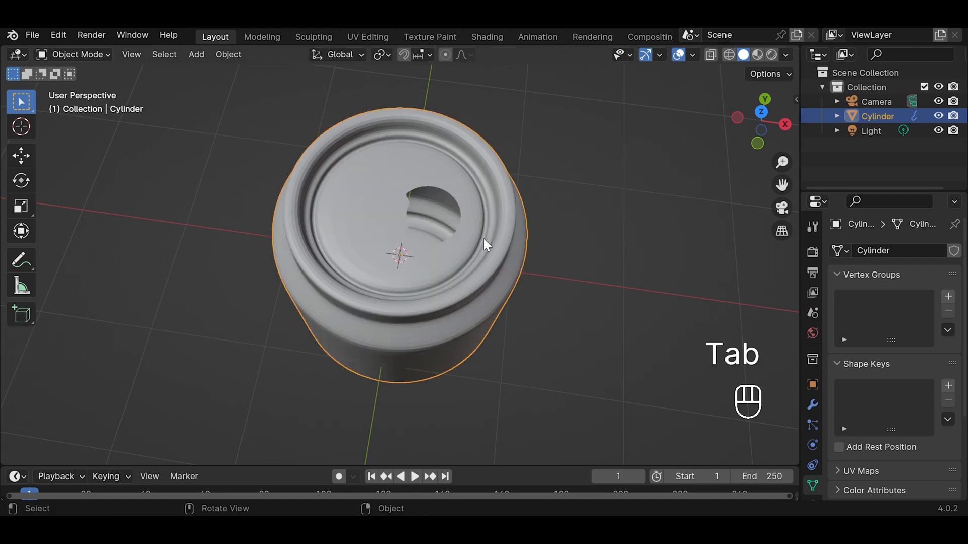
pyautogui.moveTo(758, 145)
pyautogui.mouseDown()
pyautogui.moveTo(755, 126)
pyautogui.moveTo(755, 142)
pyautogui.mouseUp()
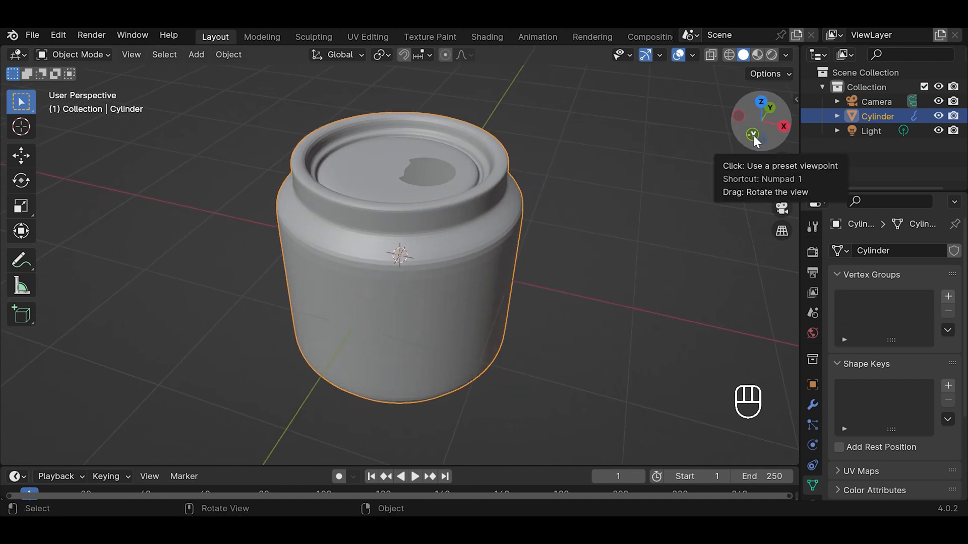
pyautogui.hotkey('ctrl', 's')
# Add a Solidify modifier to the jar and place it above the Subdivision Surface modifier.
pyautogui.click(812, 405)
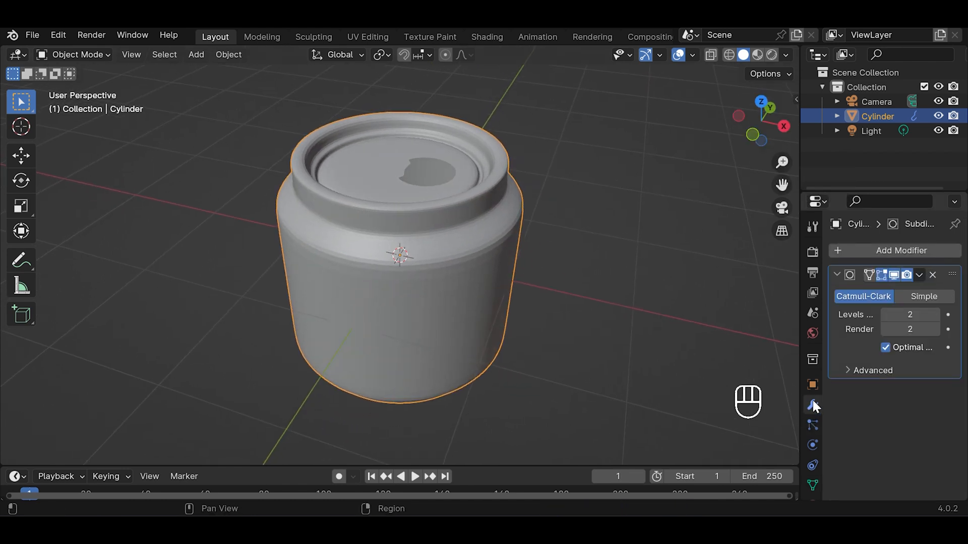
pyautogui.click(902, 251)
pyautogui.moveTo(888, 300)
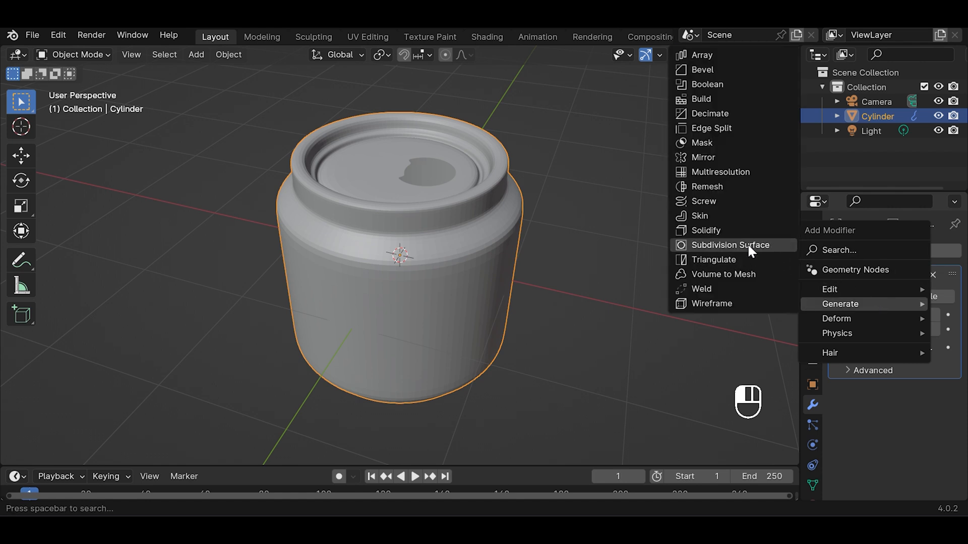
pyautogui.click(739, 229)
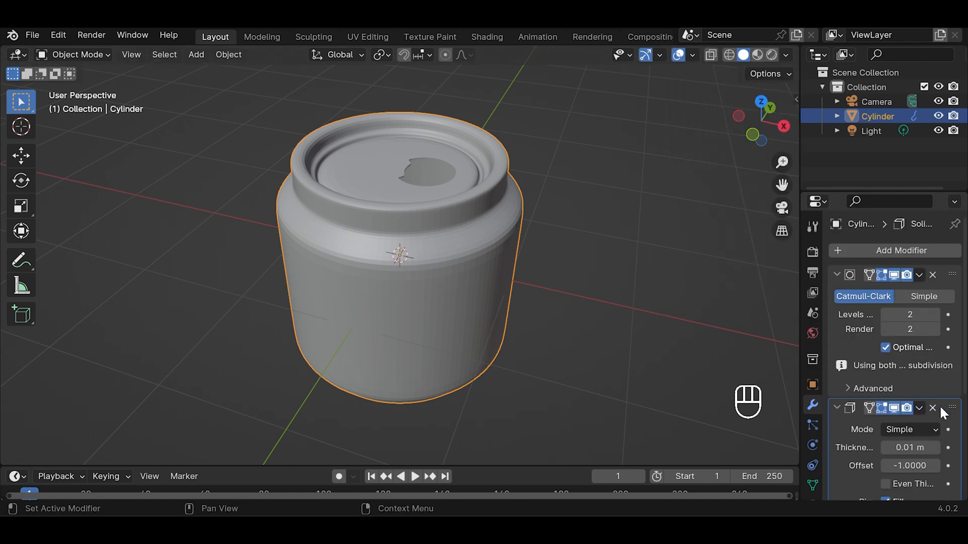
pyautogui.moveTo(940, 411); pyautogui.dragTo(942, 261)
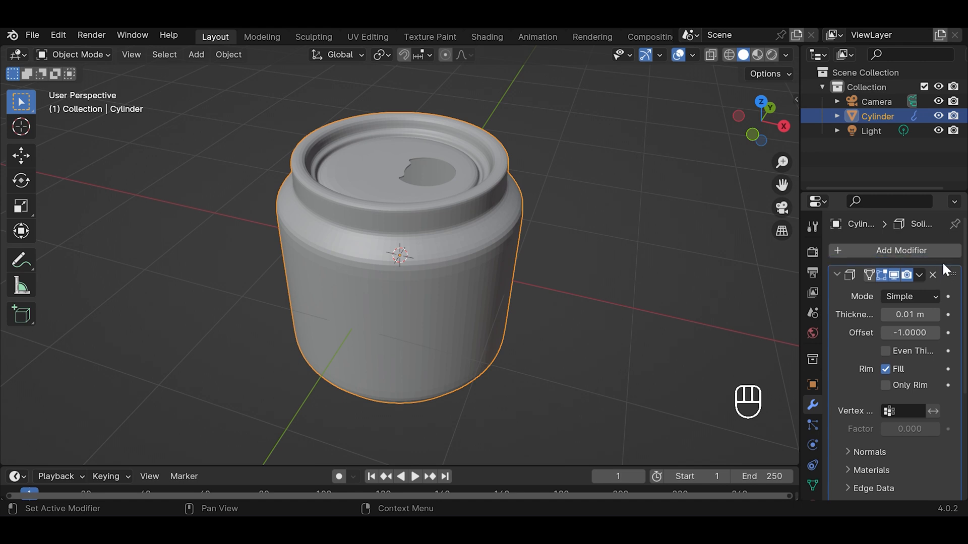
# Enable Even Thickness for the Solidify modifier and set its thickness to 0.07 m.
pyautogui.click(886, 351)
pyautogui.click(935, 314)
pyautogui.click(935, 314)
pyautogui.click(935, 314)
pyautogui.click(935, 315)
pyautogui.click(935, 314)
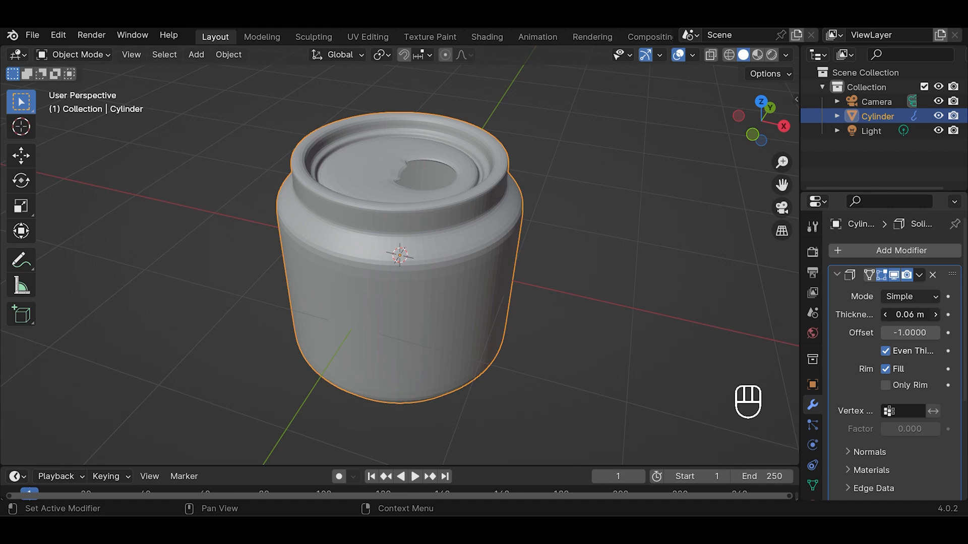
pyautogui.click(936, 315)
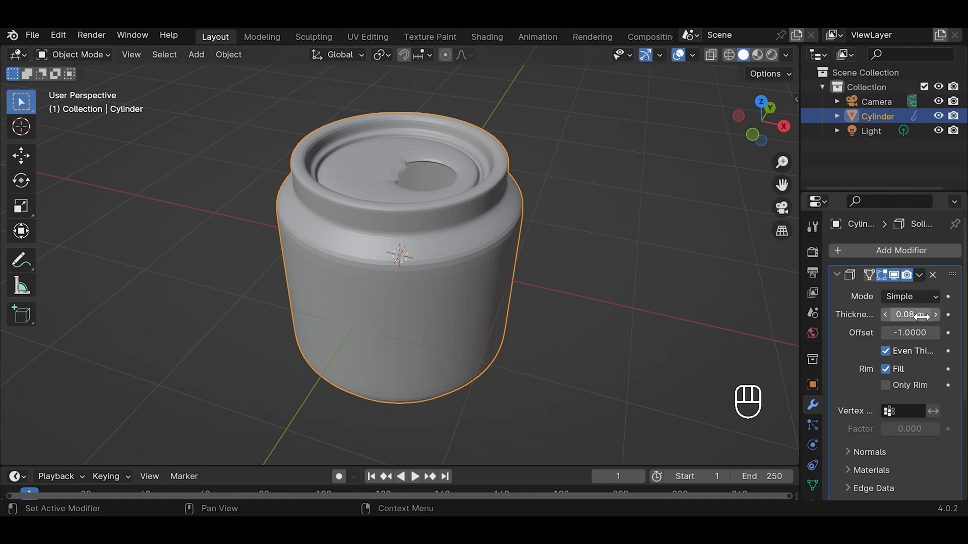
pyautogui.click(886, 314)
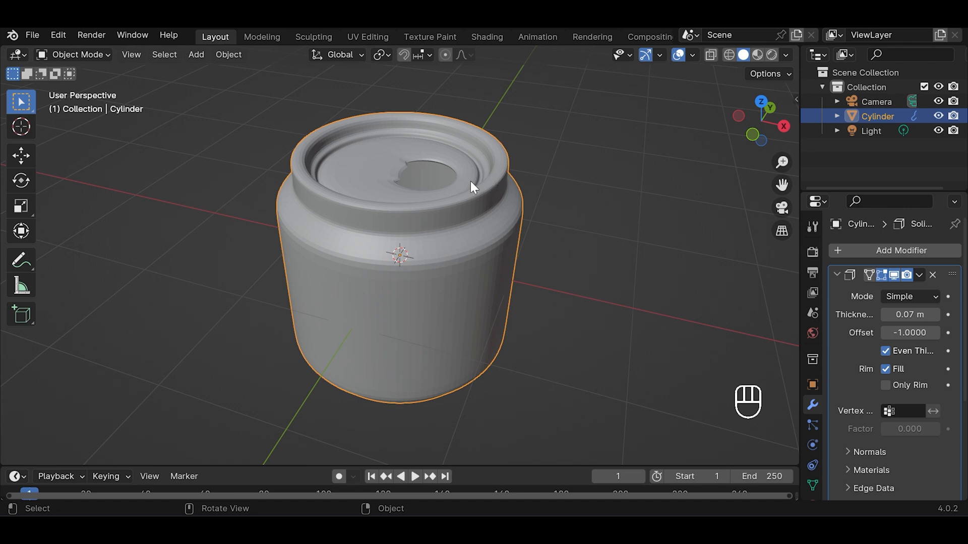
# Add a loop cut around the lid opening, slide it close to the opening's edge, and return to Object Mode.
pyautogui.press('Tab')
pyautogui.hotkey('ctrl', 'r')
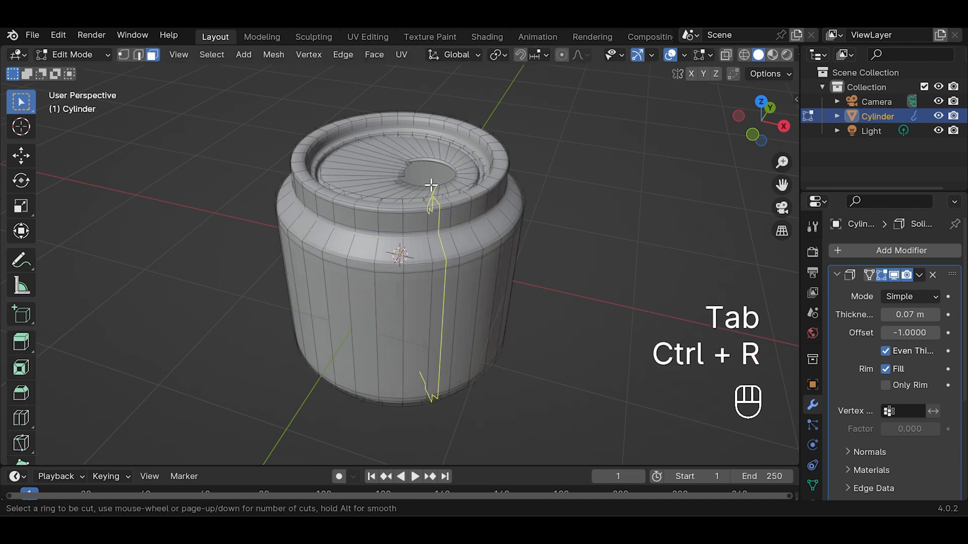
pyautogui.click(387, 173)
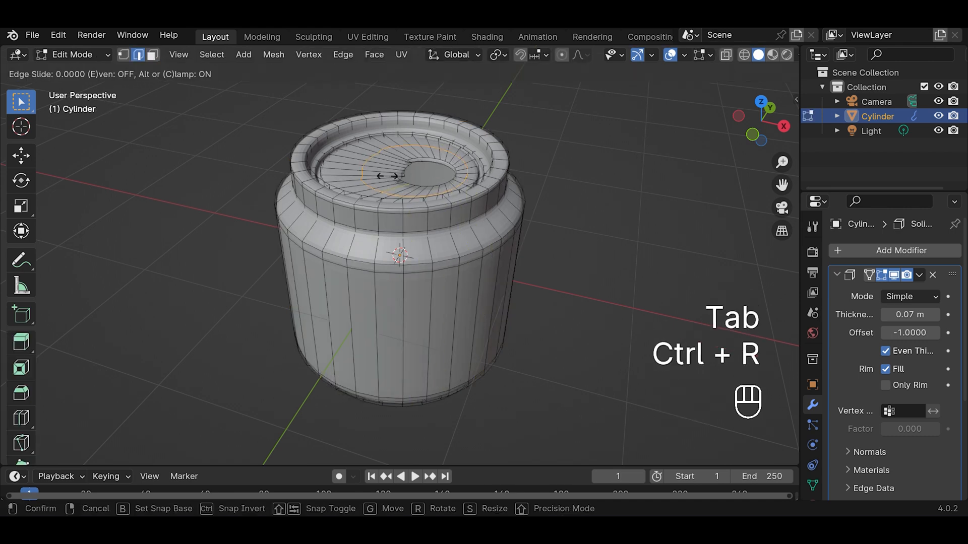
pyautogui.click(419, 172)
pyautogui.press('Tab')
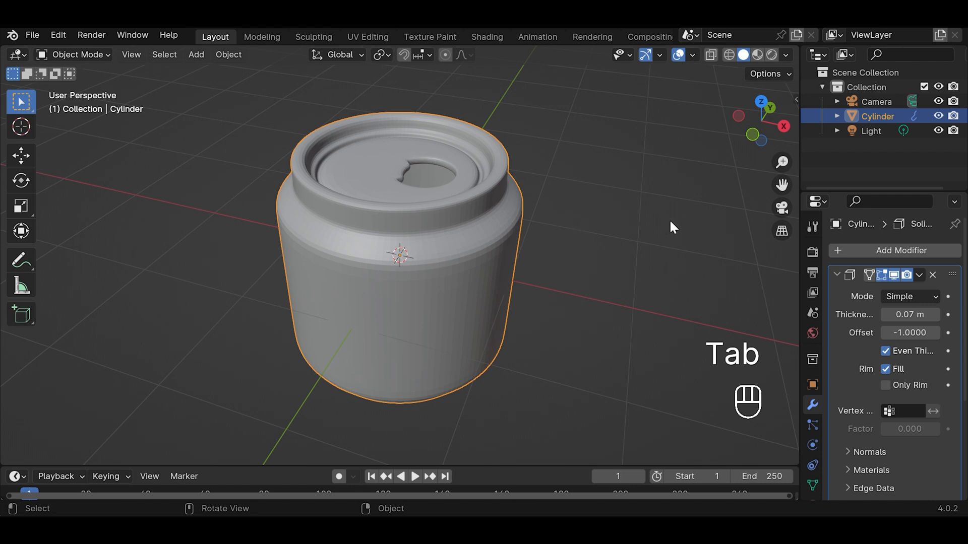
# Apply Shade Smooth to the jar and save the file.
pyautogui.rightClick(512, 232)
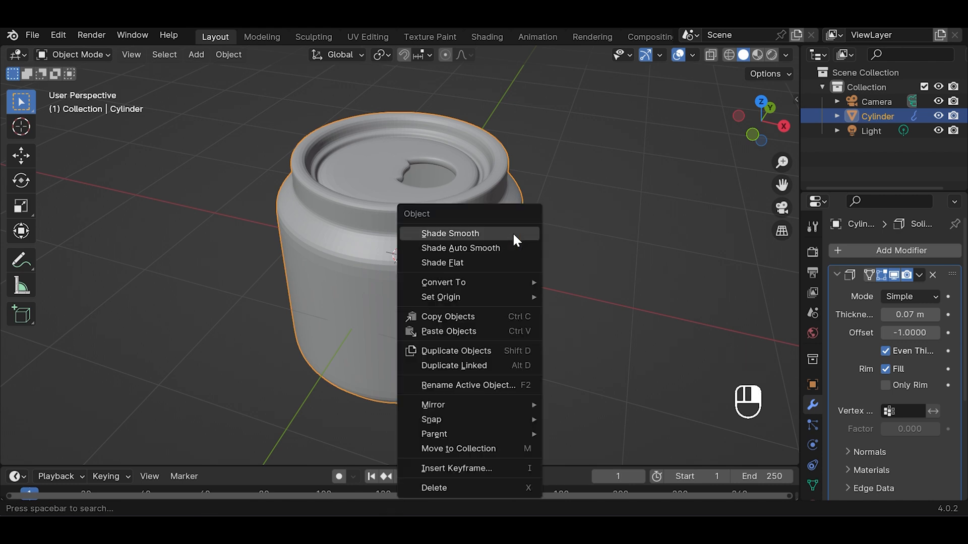
pyautogui.click(513, 233)
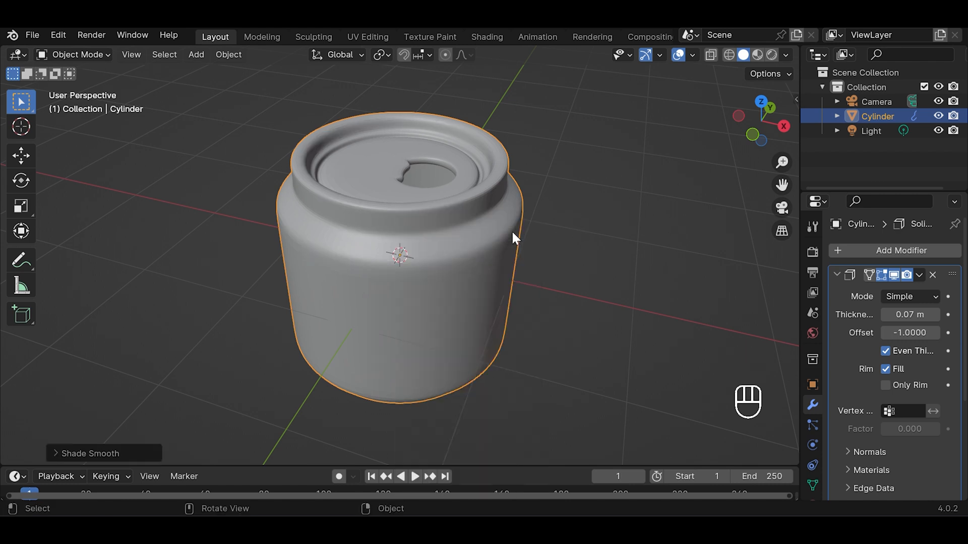
pyautogui.hotkey('ctrl', 's')
# In top view, place the 3D cursor on the lid just left of the opening and add a plane mesh there.
pyautogui.click(752, 135)
pyautogui.moveTo(754, 134); pyautogui.dragTo(761, 105)
pyautogui.click(761, 104)
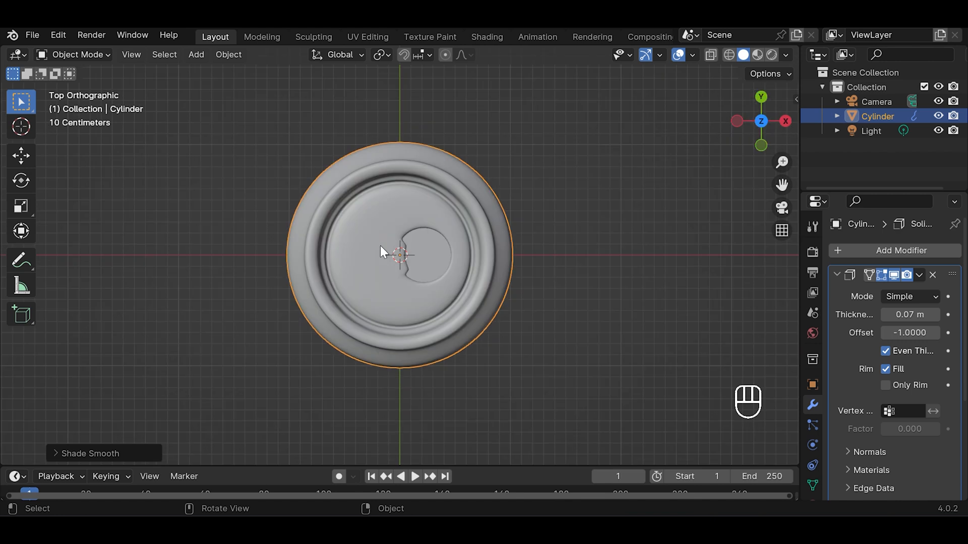
pyautogui.press('shift')
pyautogui.hotkey('shift', 'a')
pyautogui.moveTo(386, 233)
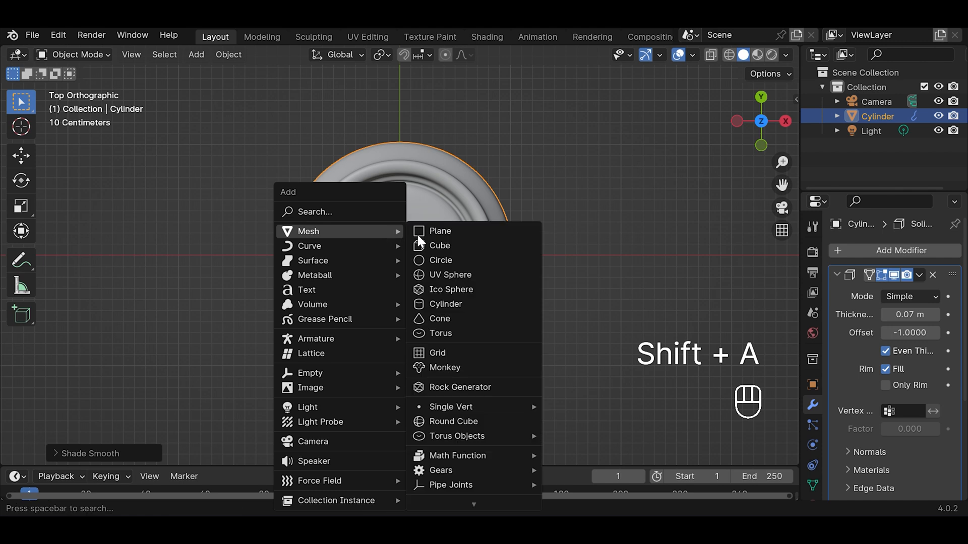
pyautogui.click(419, 233)
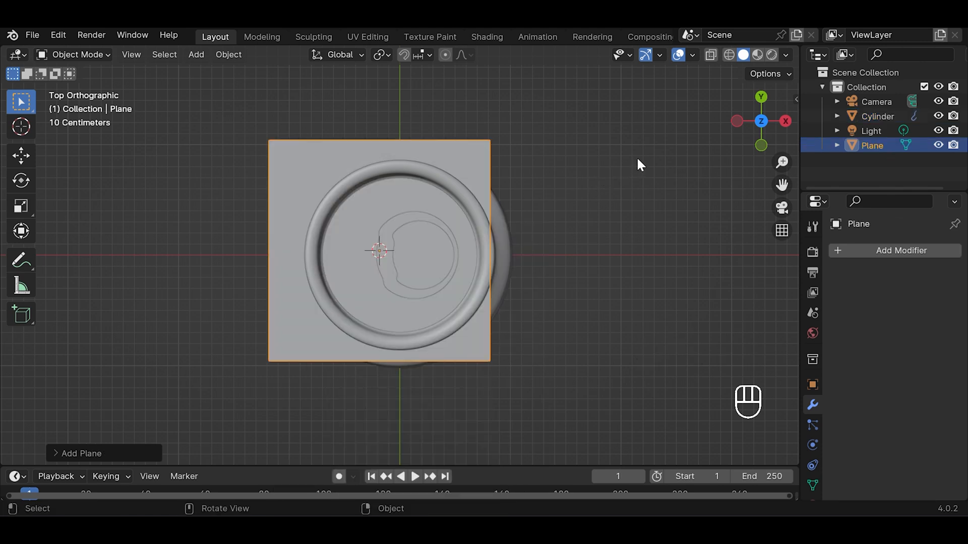
# Scale the plane down overall and along Y and X into a small rectangle slightly longer in X, fitting inside the lid recess.
pyautogui.press('s')
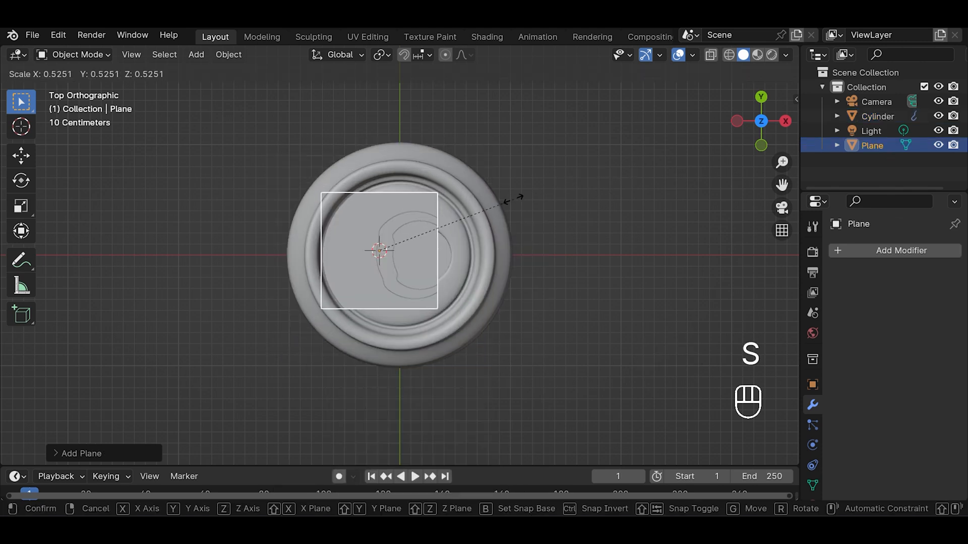
pyautogui.click(503, 199)
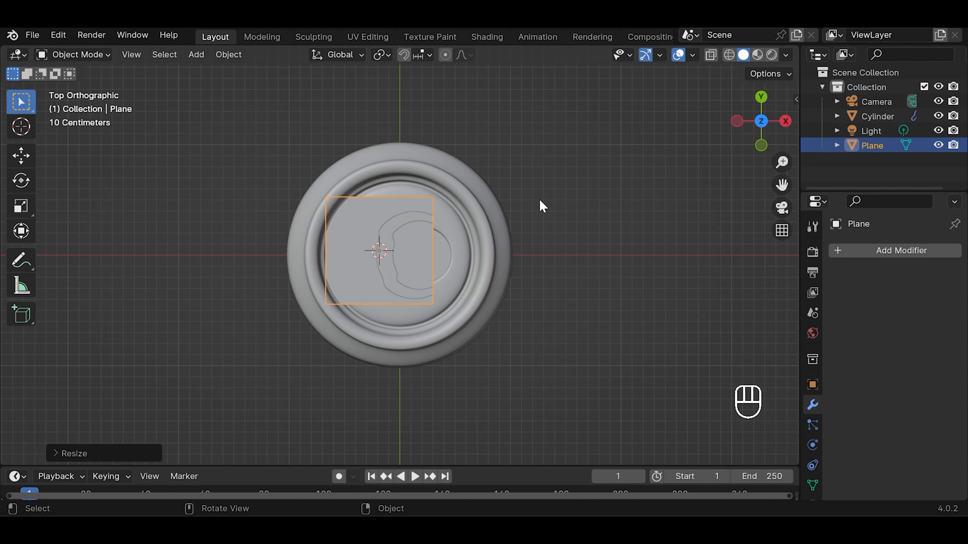
pyautogui.press('s')
pyautogui.press('y')
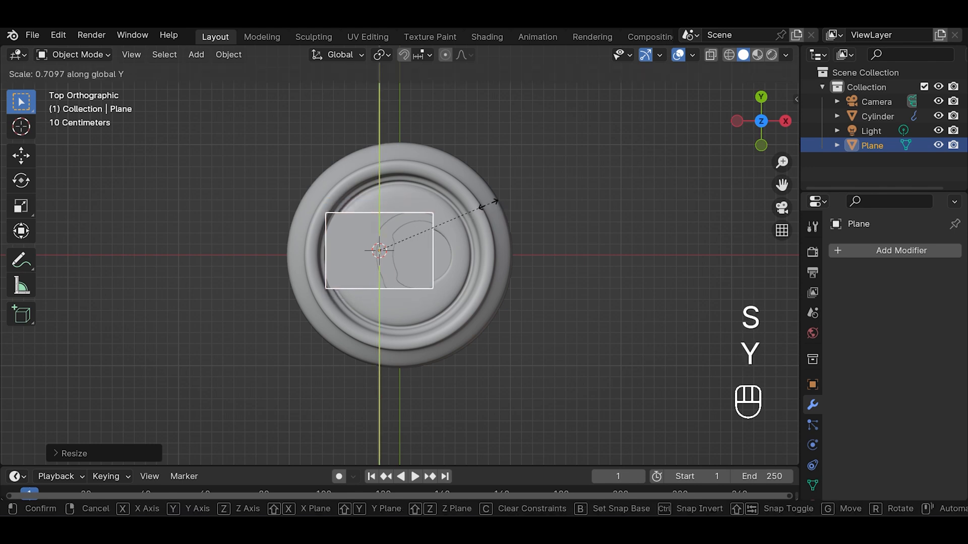
pyautogui.click(471, 207)
pyautogui.press('s')
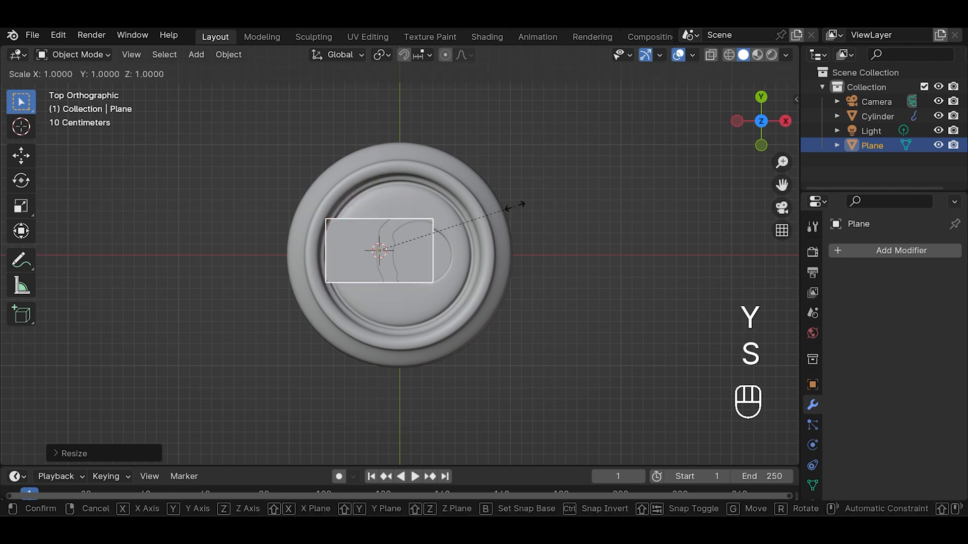
pyautogui.click(506, 205)
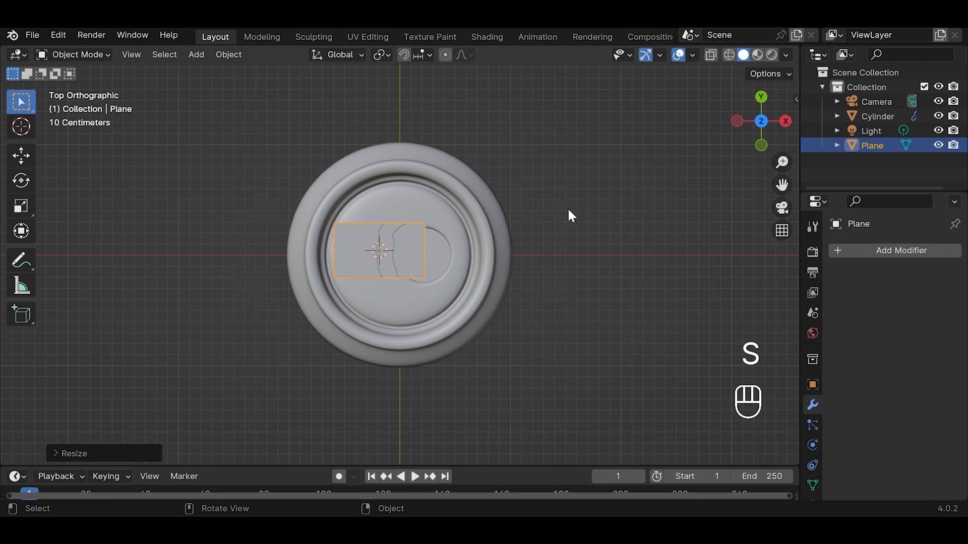
pyautogui.press('s')
pyautogui.press('x')
pyautogui.click(518, 220)
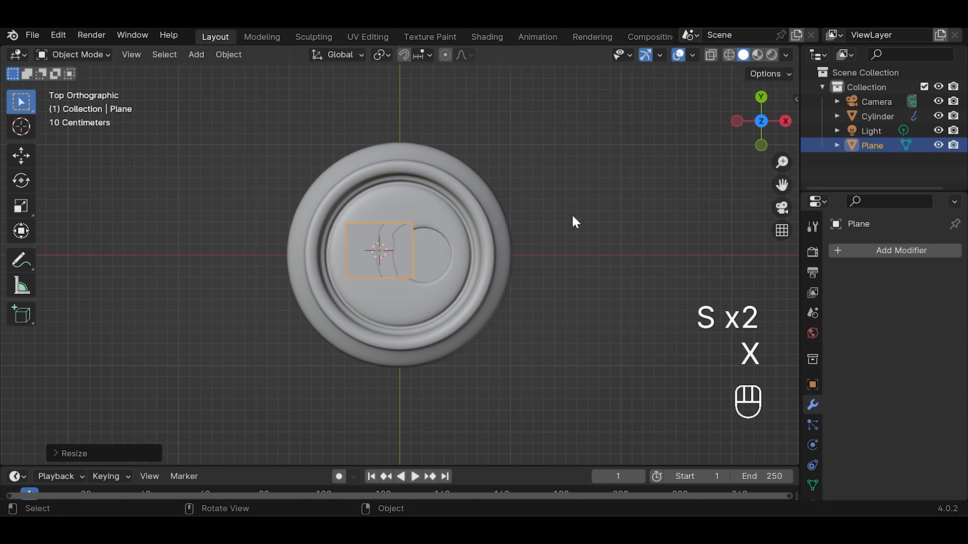
# Move the plane about 0.07 m along negative X, away from the opening, and scale it slightly narrower along Y.
pyautogui.press('g')
pyautogui.press('x')
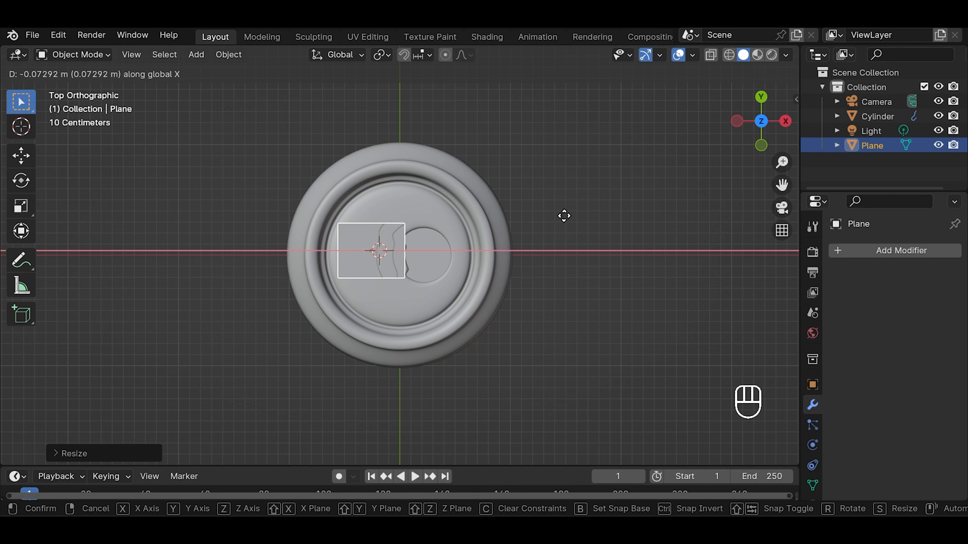
pyautogui.click(565, 215)
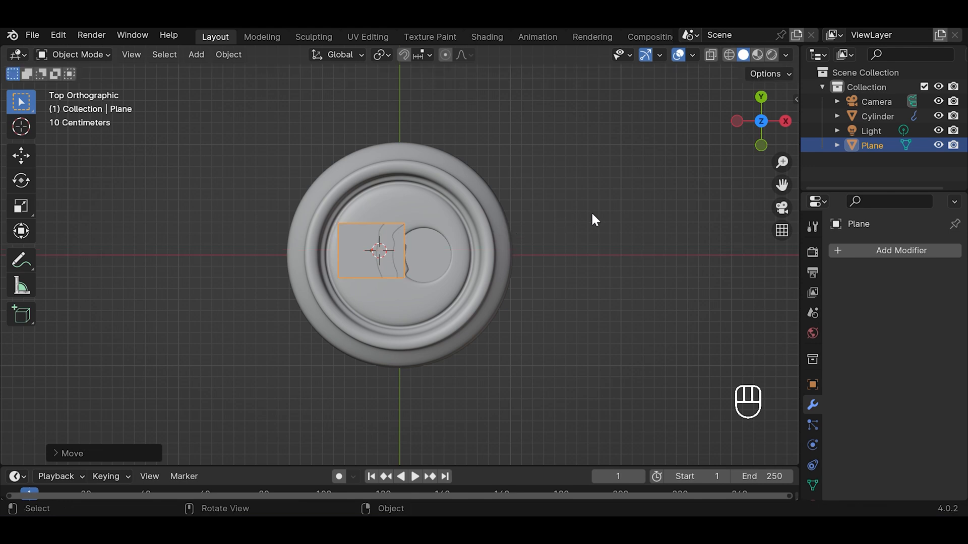
pyautogui.scroll(1, 592, 216)
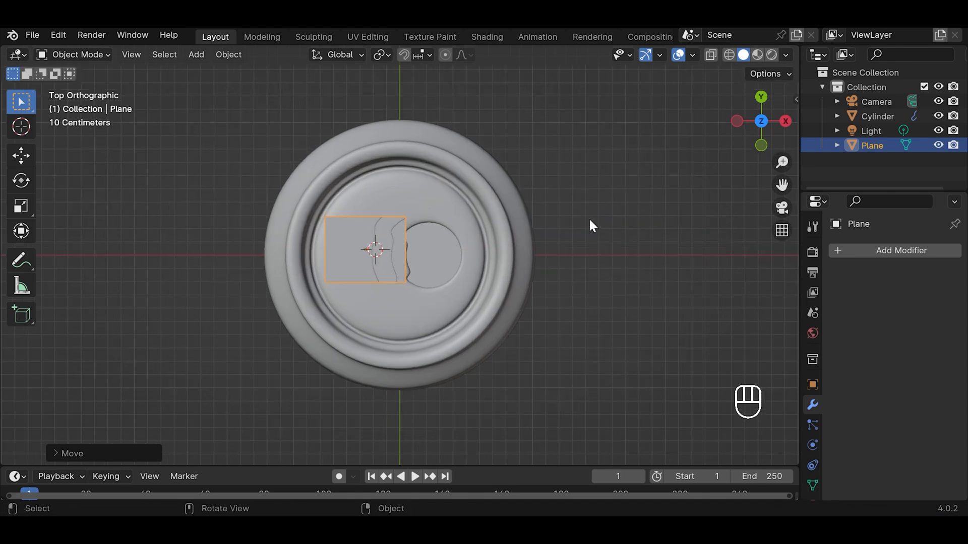
pyautogui.press('s')
pyautogui.press('y')
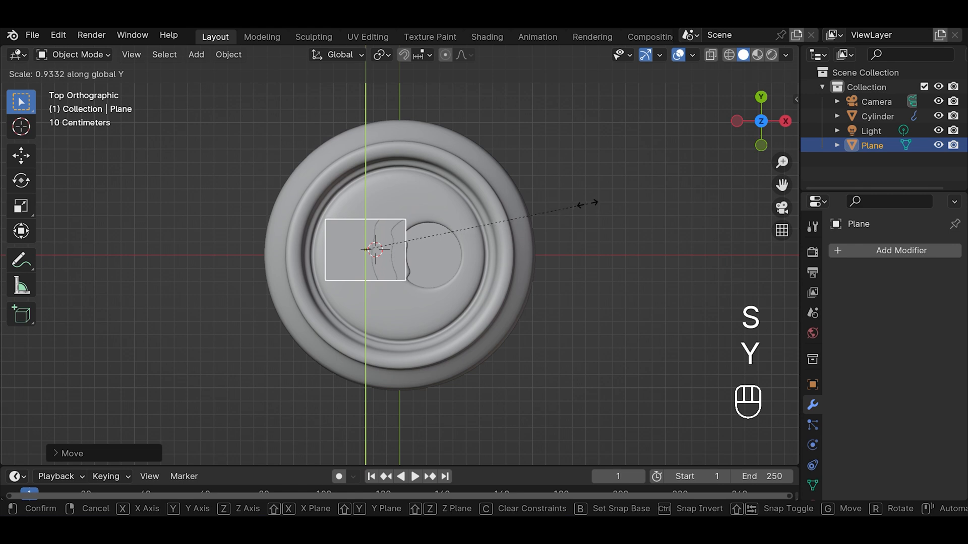
pyautogui.click(549, 212)
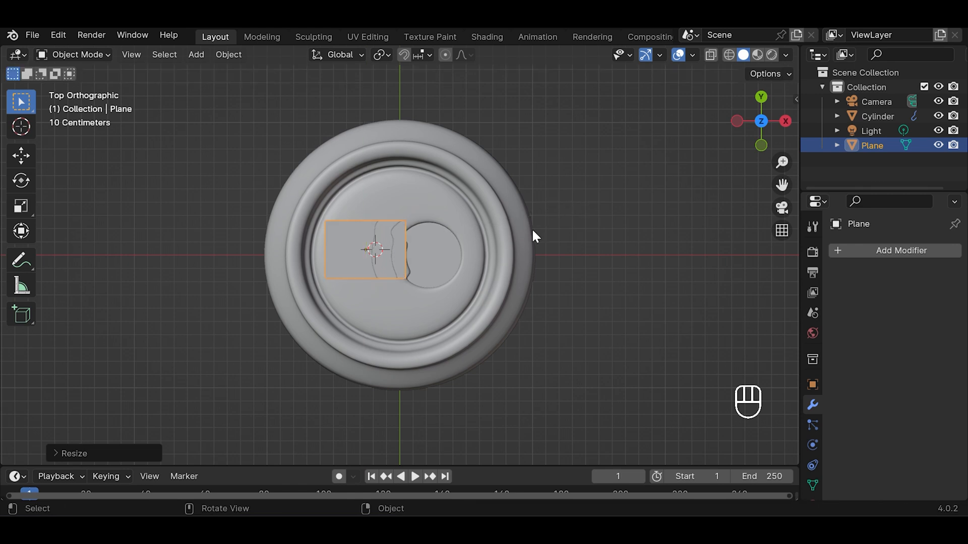
# In Edit Mode, add one loop cut across the plane parallel to Y and slide it slightly toward the drinking opening.
pyautogui.press('Tab')
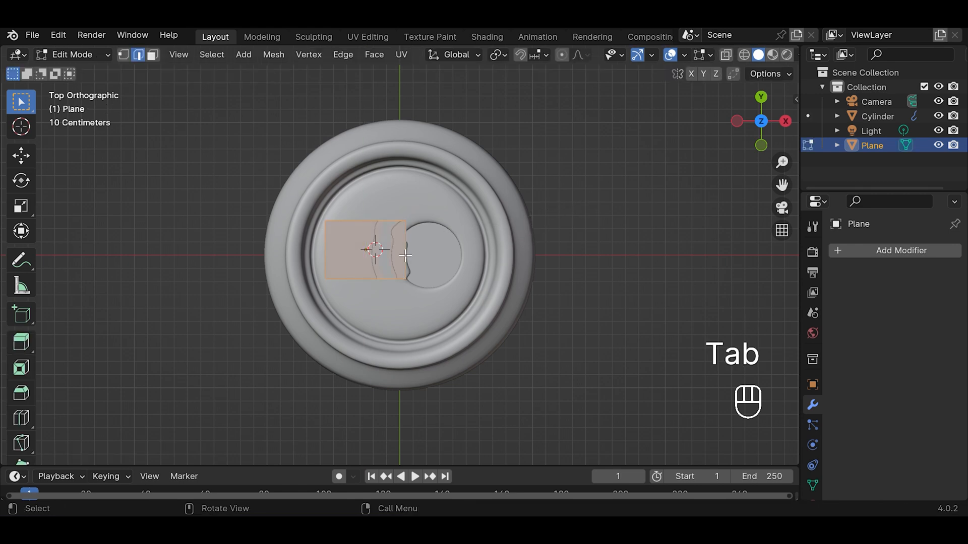
pyautogui.hotkey('ctrl', 'r')
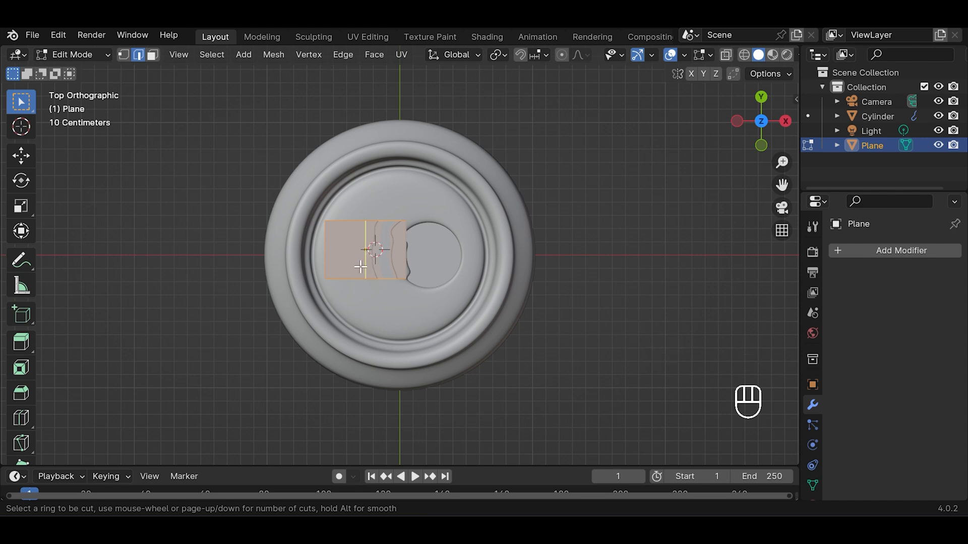
pyautogui.click(367, 261)
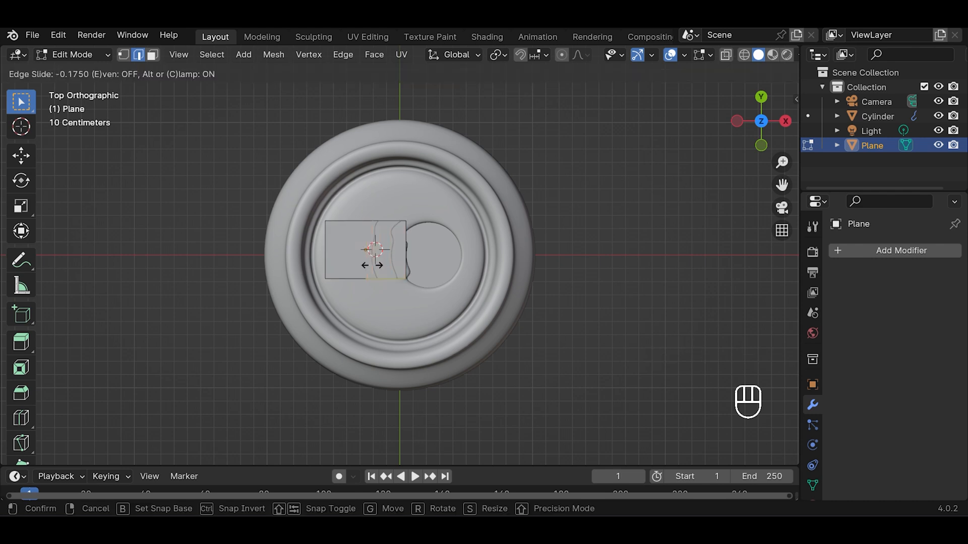
pyautogui.click(372, 266)
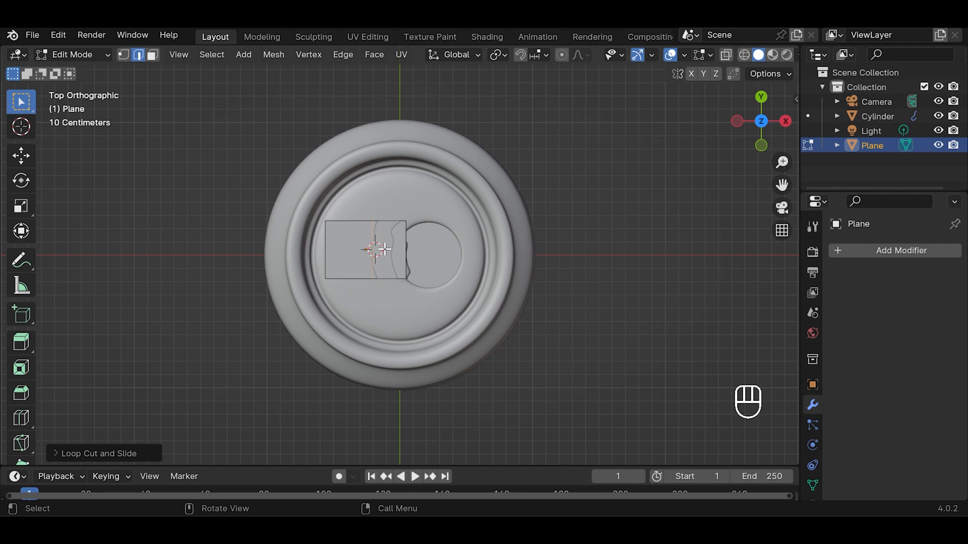
# Select both faces of the plane and inset them individually with a thickness of about 0.21 m.
pyautogui.press('3')
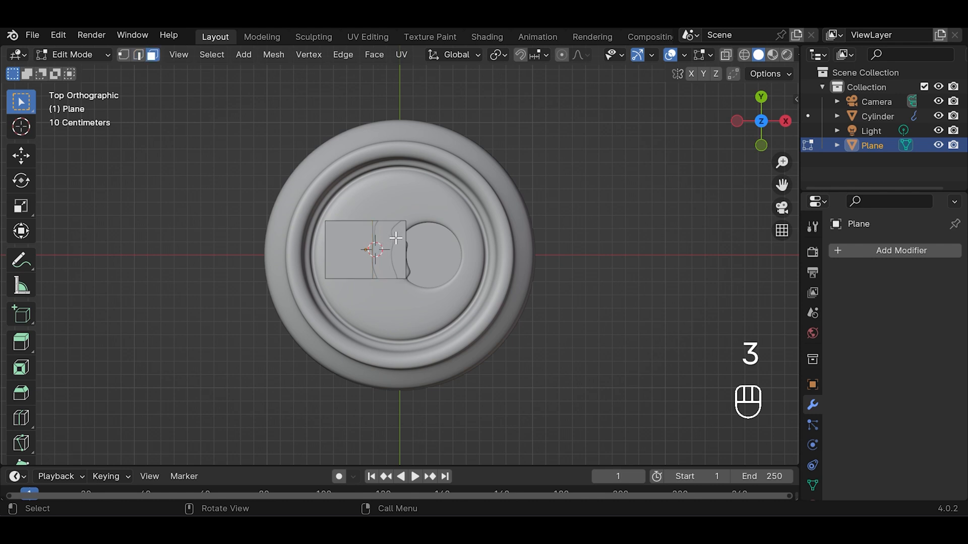
pyautogui.click(396, 237)
pyautogui.keyDown('shift'); pyautogui.click(335, 253); pyautogui.keyUp('shift')
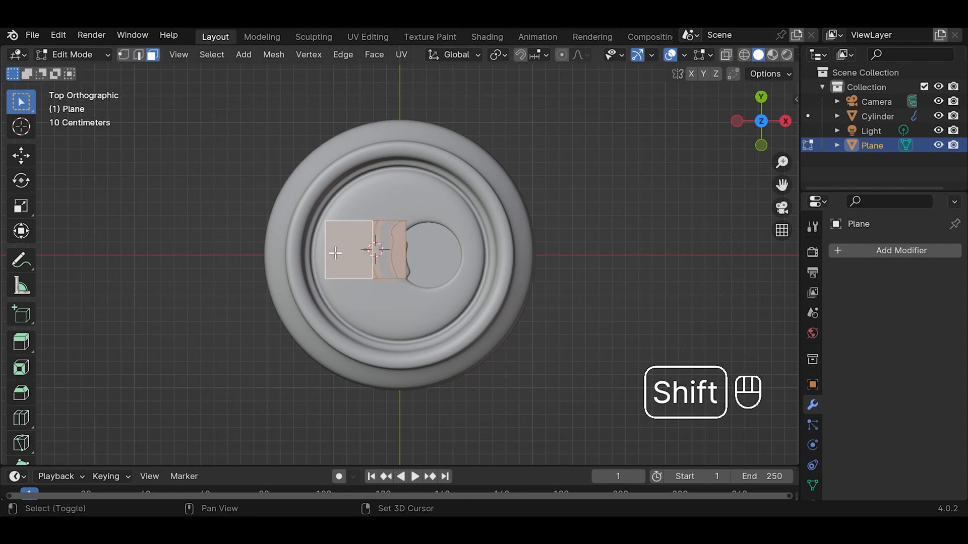
pyautogui.press('i')
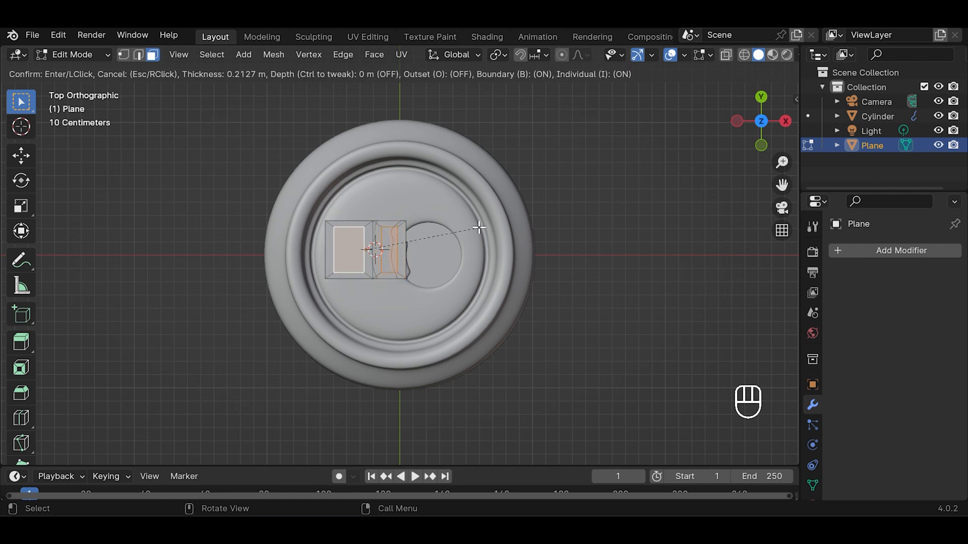
pyautogui.click(479, 228)
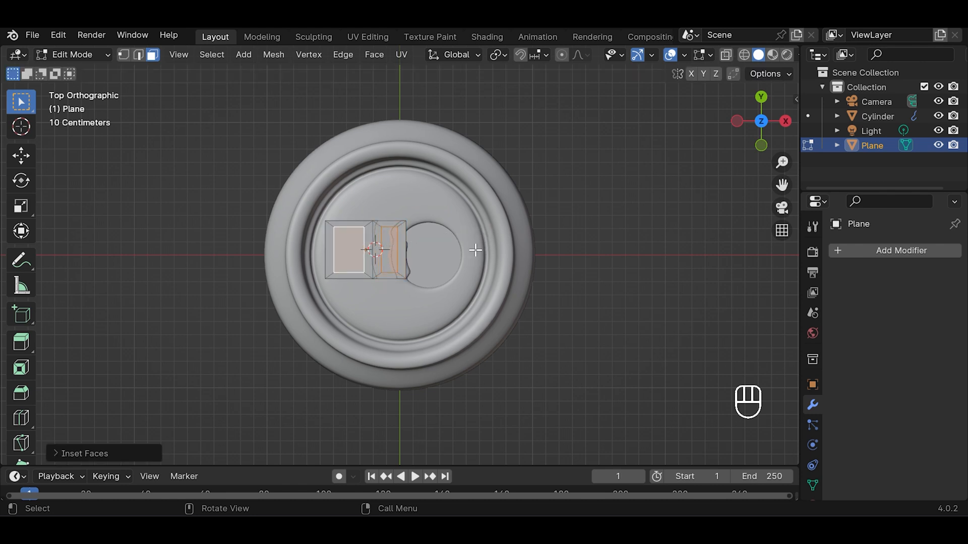
# Delete the two inner faces to make holes, and give the plane a level 2 Subdivision Surface modifier in Object Mode.
pyautogui.press('x')
pyautogui.click(476, 252)
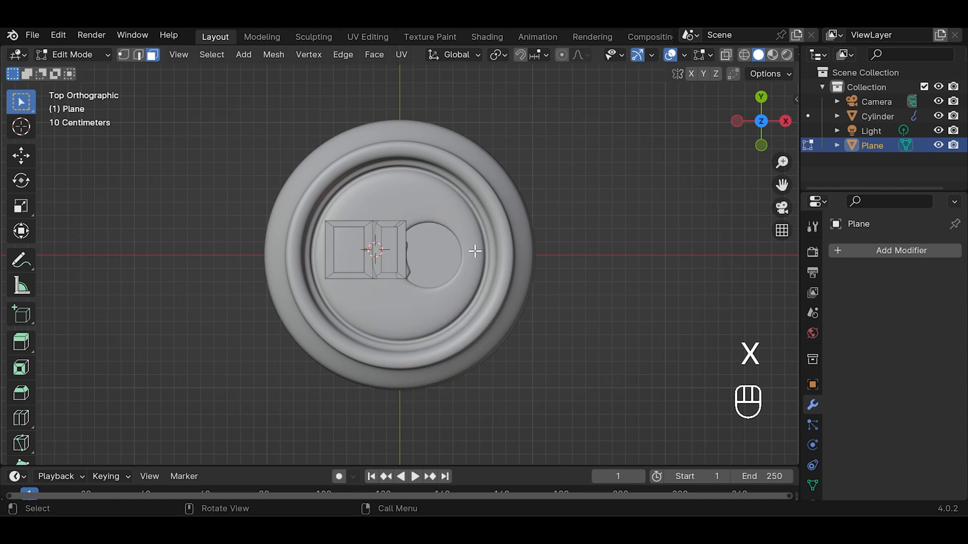
pyautogui.press('Tab')
pyautogui.hotkey('ctrl', '2')
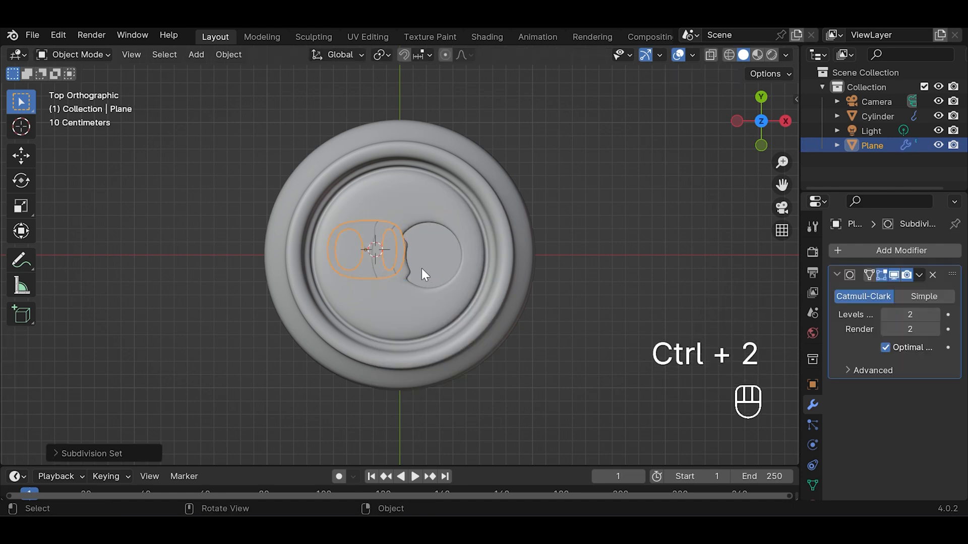
# In front view with X-ray on, select the whole tab mesh in Edit Mode and raise it about 0.05 m along Z.
pyautogui.press('Tab')
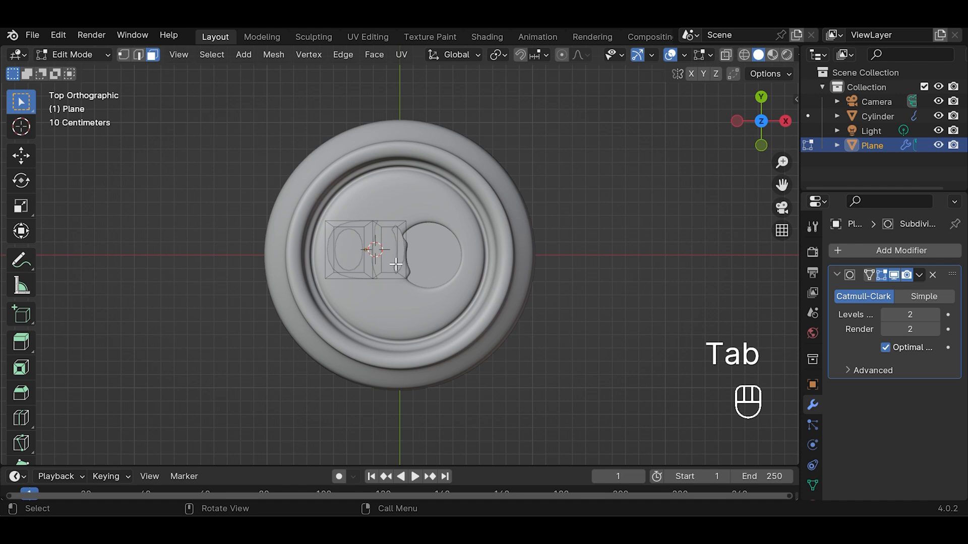
pyautogui.press('a')
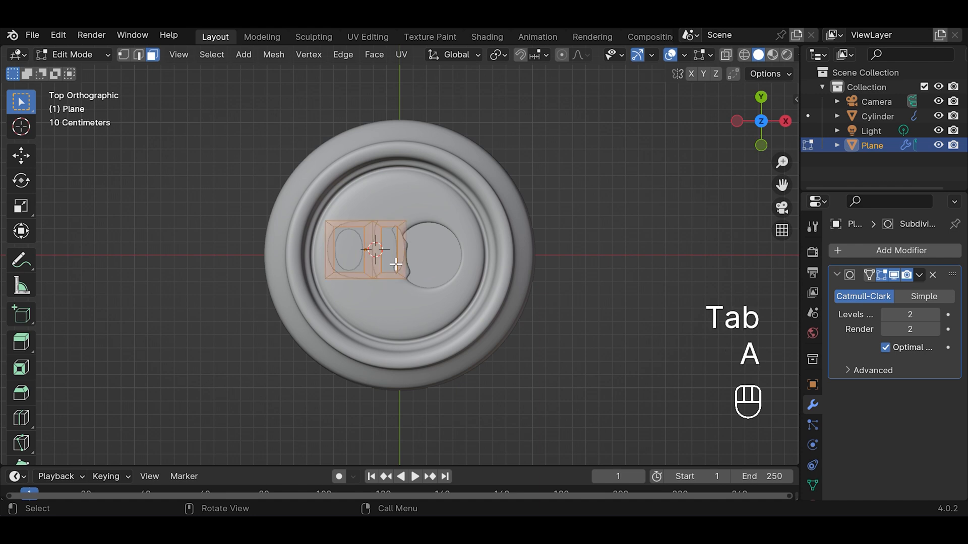
pyautogui.click(762, 146)
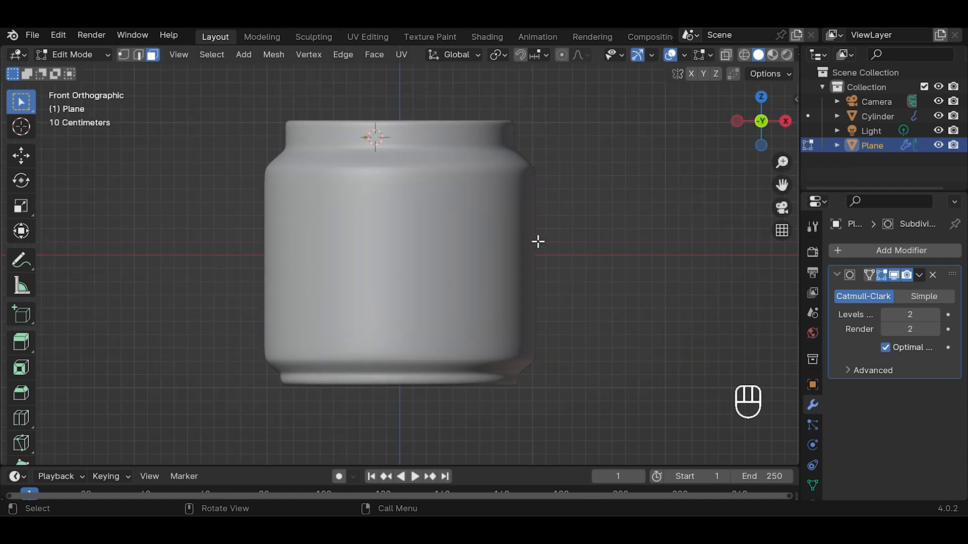
pyautogui.scroll(-2, 548, 240)
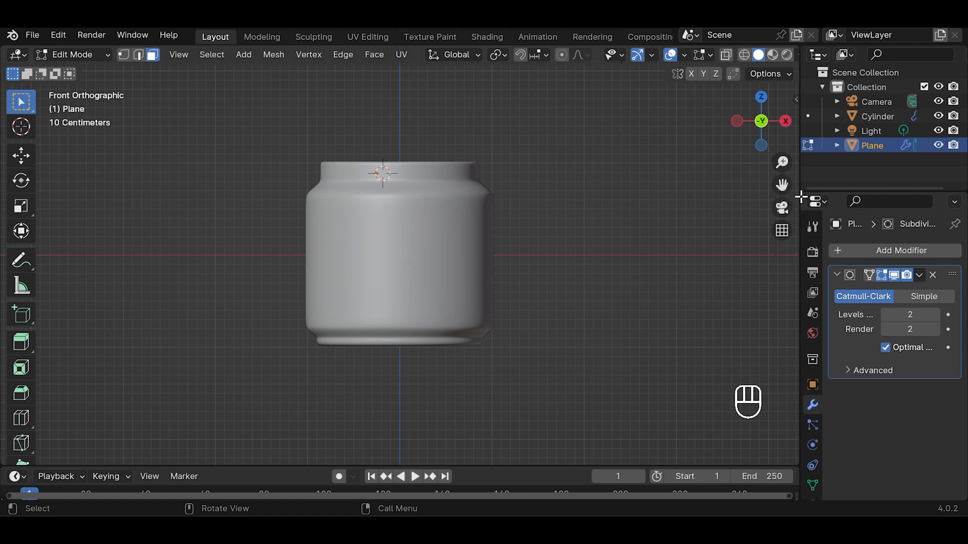
pyautogui.moveTo(783, 185); pyautogui.dragTo(785, 226)
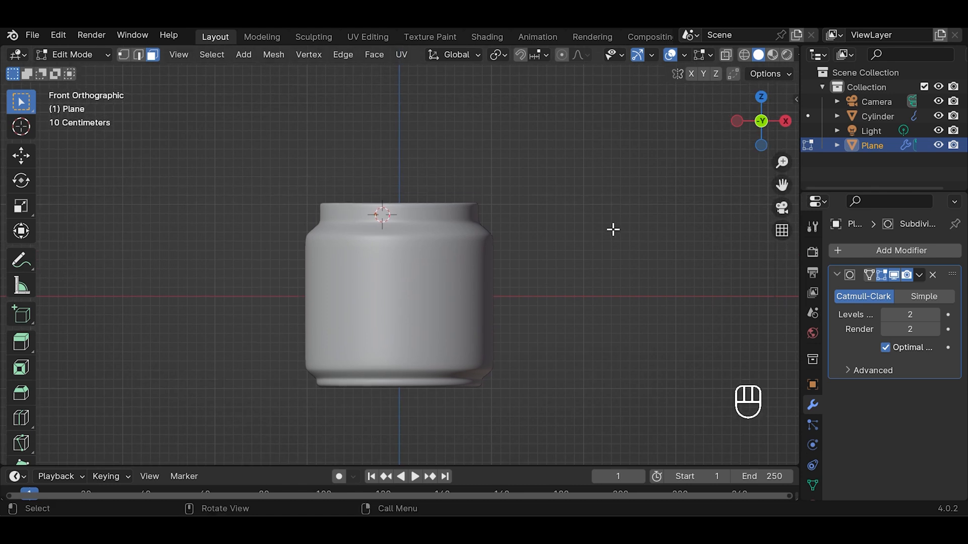
pyautogui.hotkey('alt', 'z')
pyautogui.press('g')
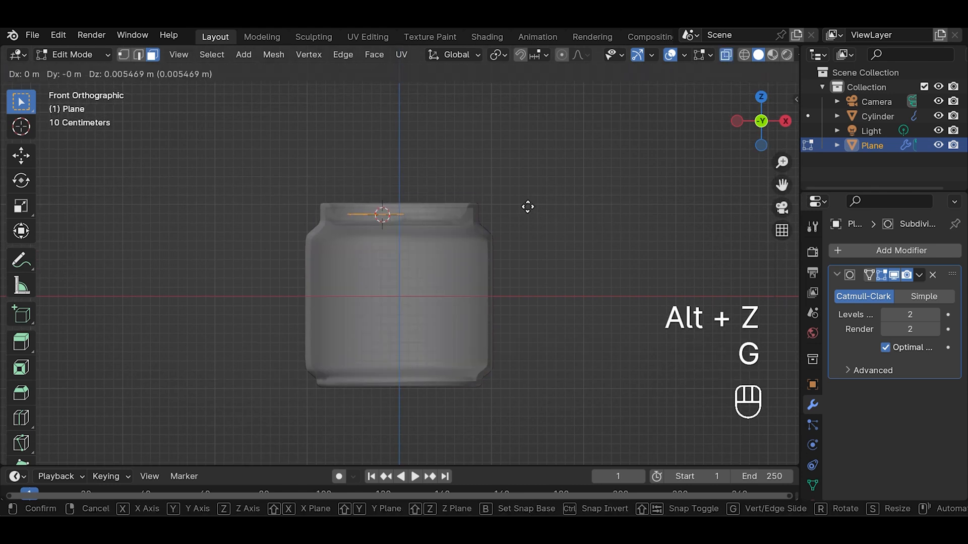
pyautogui.press('z')
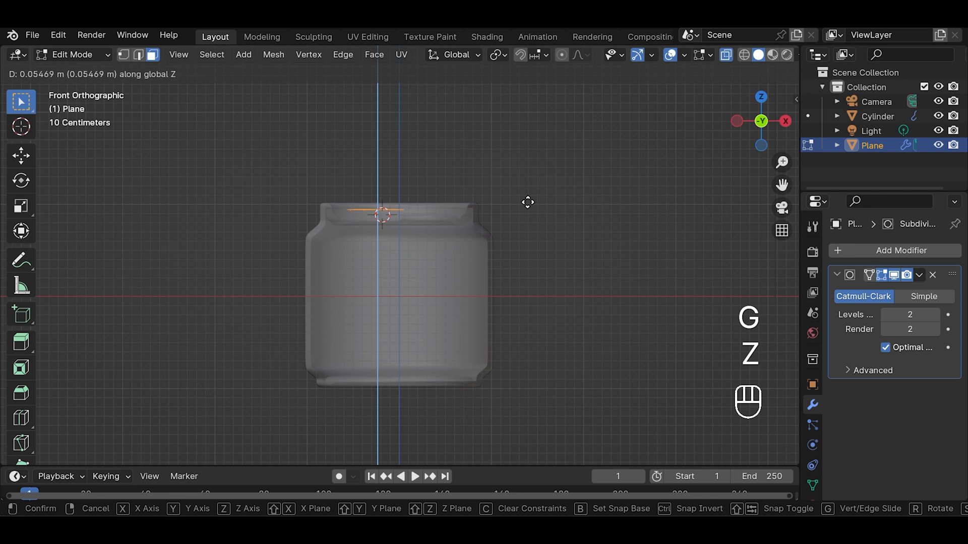
pyautogui.click(528, 203)
# Extrude the whole tab mesh upward about 0.07 m to give it thickness, and turn X-ray off.
pyautogui.press('a')
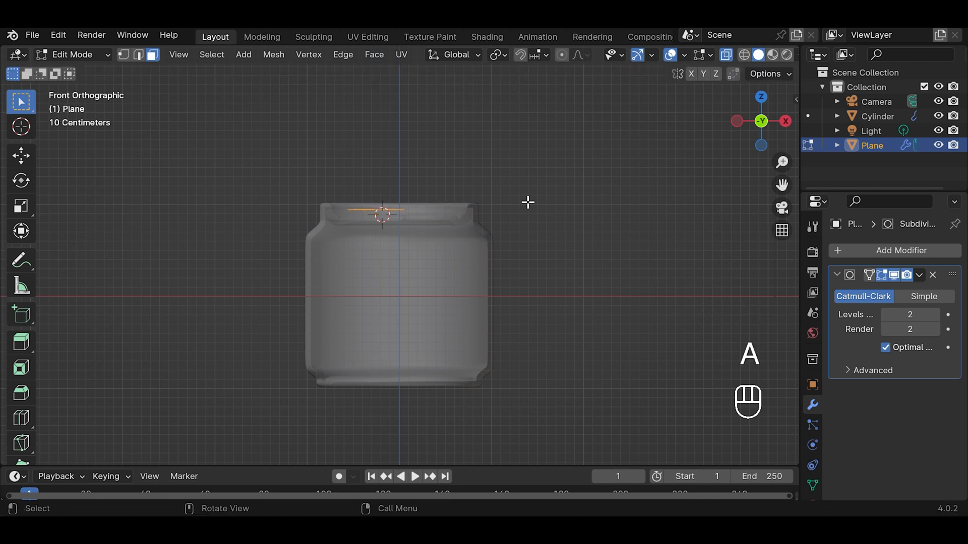
pyautogui.press('e')
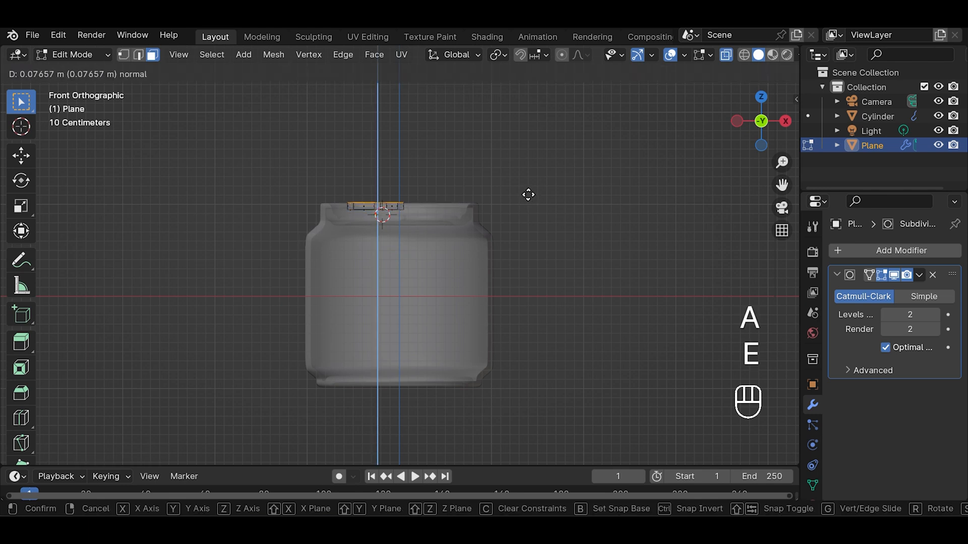
pyautogui.click(527, 196)
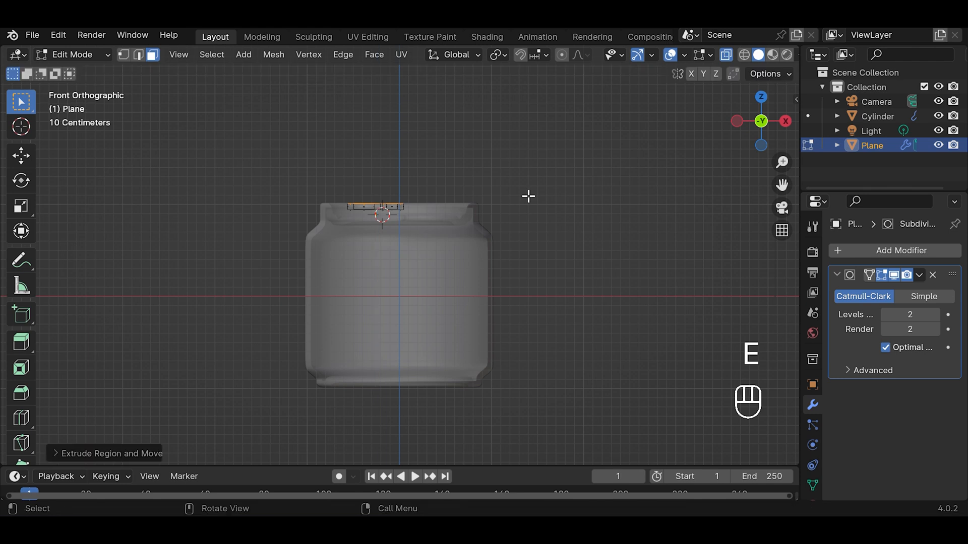
pyautogui.scroll(1, 694, 160)
pyautogui.moveTo(761, 135); pyautogui.dragTo(573, 203)
pyautogui.hotkey('alt', 'z')
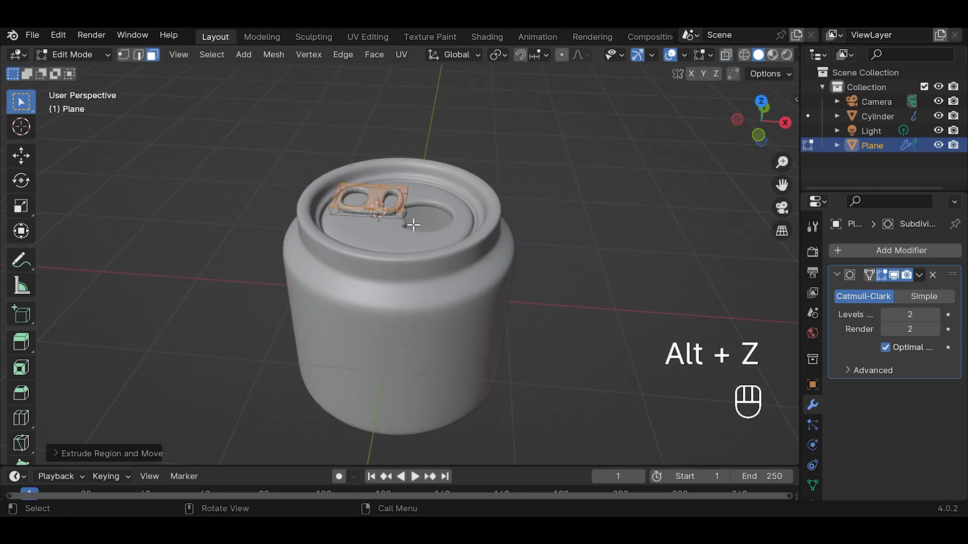
pyautogui.scroll(1, 414, 203)
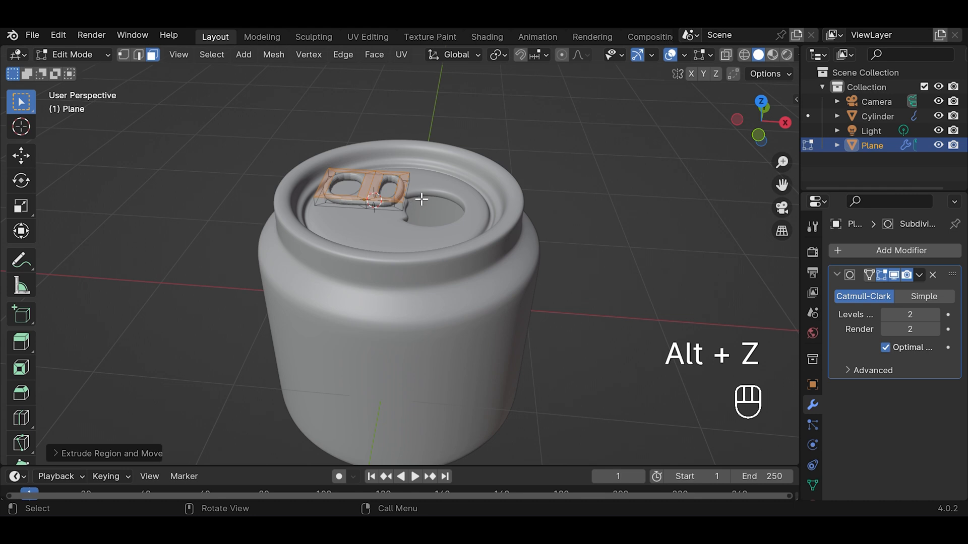
# Return to Object Mode and set the tab's subdivision levels to 3 for both viewport and render.
pyautogui.press('Tab')
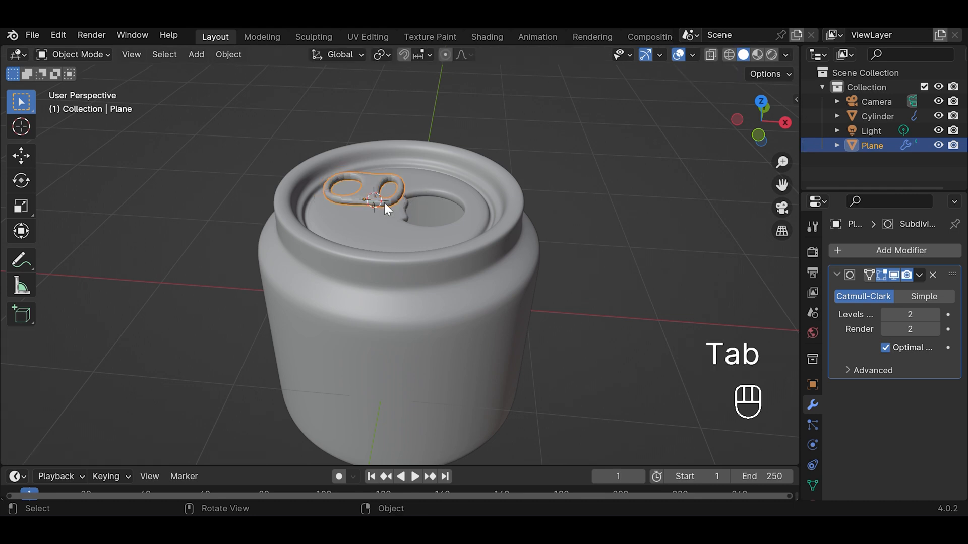
pyautogui.click(936, 314)
pyautogui.click(935, 329)
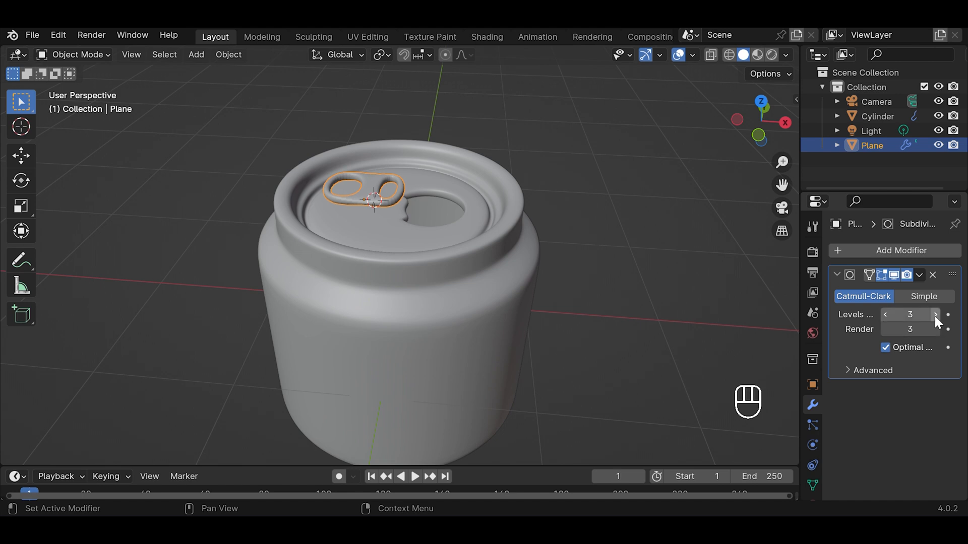
# Set the tab's subdivision levels to 5 for both viewport and render.
pyautogui.click(935, 314)
pyautogui.click(935, 328)
pyautogui.click(935, 328)
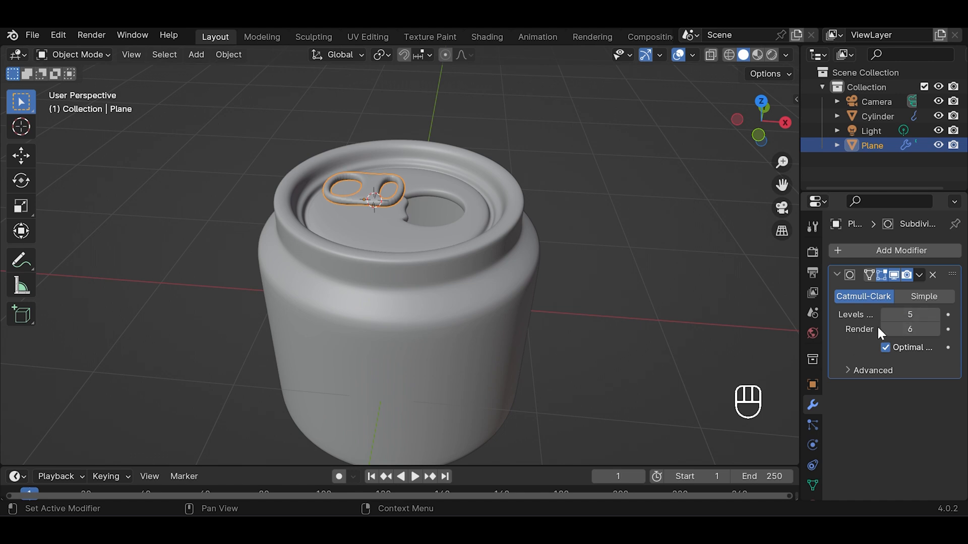
# In top view with X-ray on, move the inner edge of the hole nearest the drinking opening along X toward the tab's middle.
pyautogui.click(761, 102)
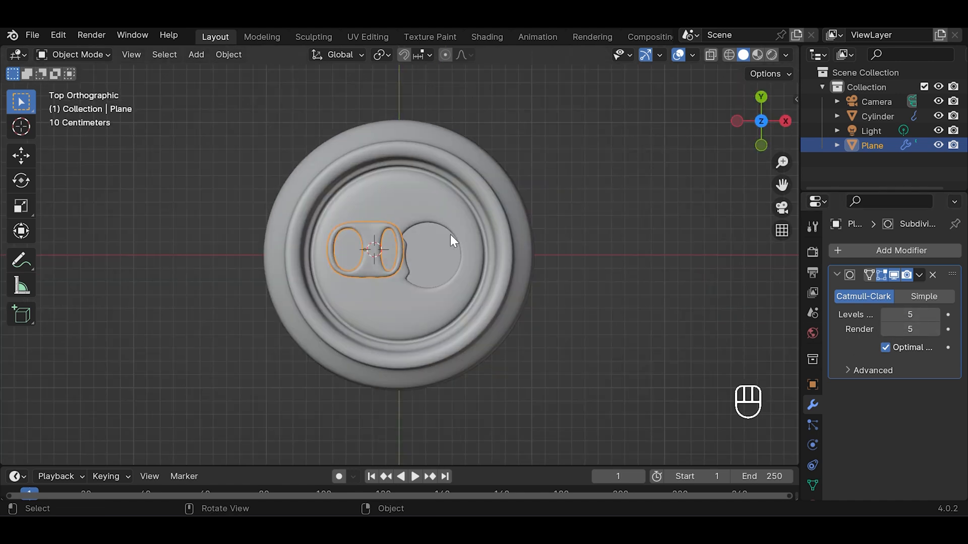
pyautogui.press('Tab')
pyautogui.scroll(3, 373, 258)
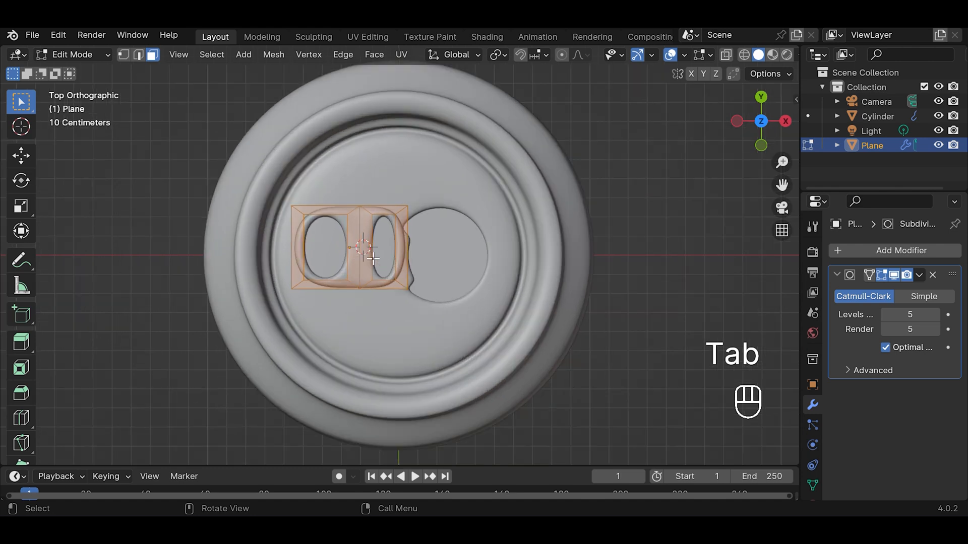
pyautogui.press('1')
pyautogui.hotkey('alt', 'z')
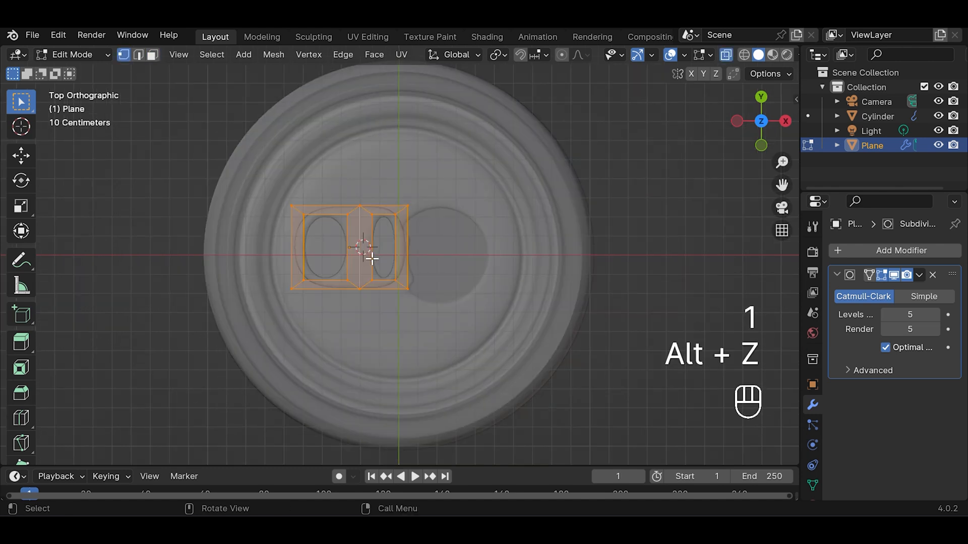
pyautogui.moveTo(338, 213); pyautogui.dragTo(353, 260)
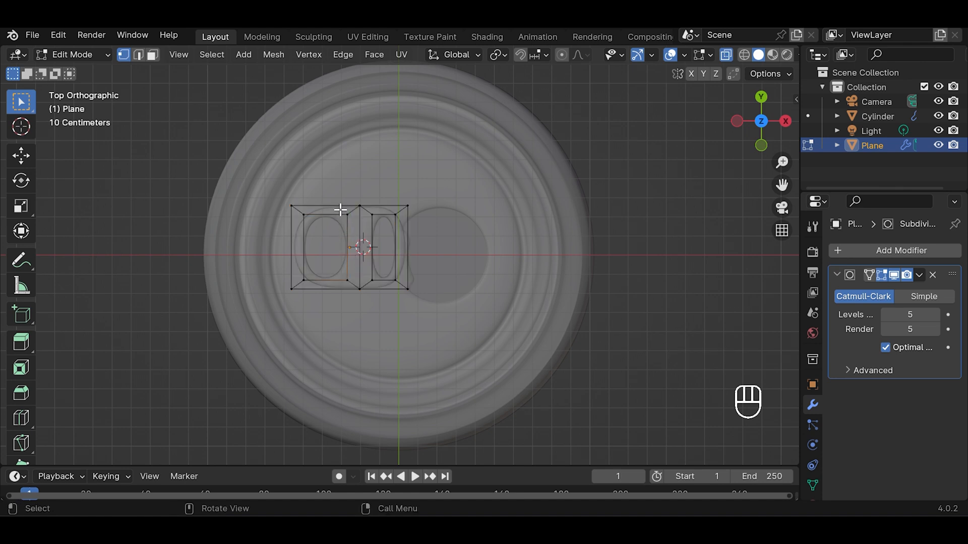
pyautogui.moveTo(369, 210); pyautogui.dragTo(382, 284)
pyautogui.press('g')
pyautogui.press('x')
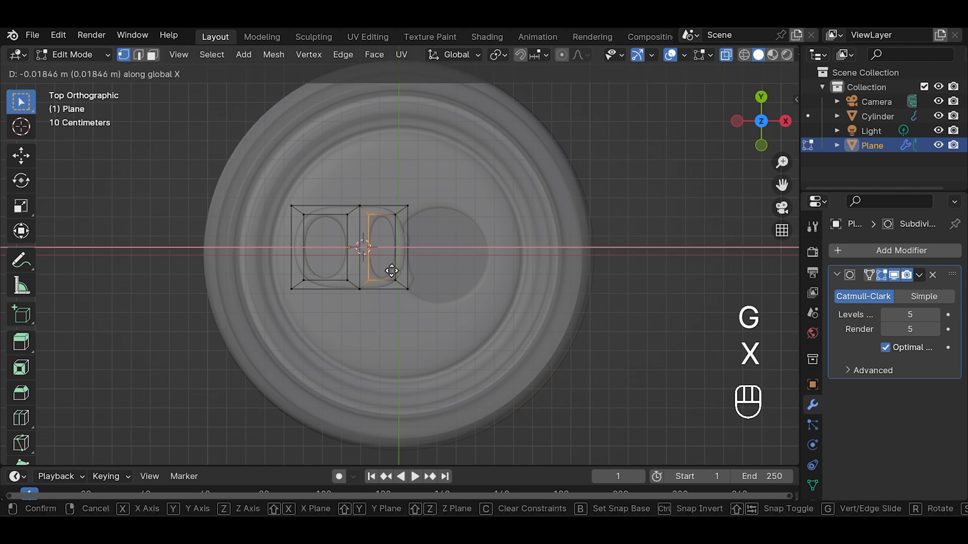
pyautogui.click(388, 267)
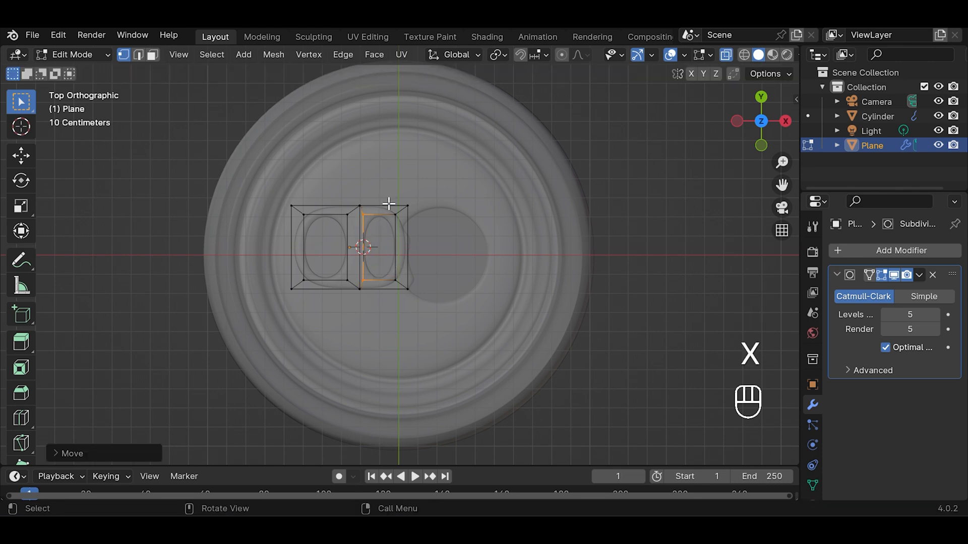
# Select the tab's end next to the drinking opening and scale it to about 0.8, excluding Z.
pyautogui.moveTo(389, 205); pyautogui.dragTo(428, 304)
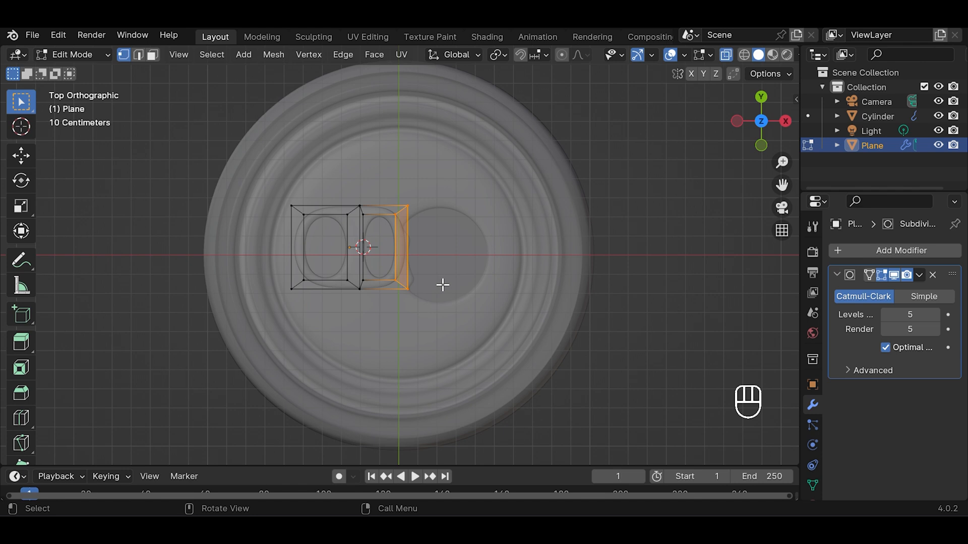
pyautogui.press('s')
pyautogui.hotkey('shift', 'z')
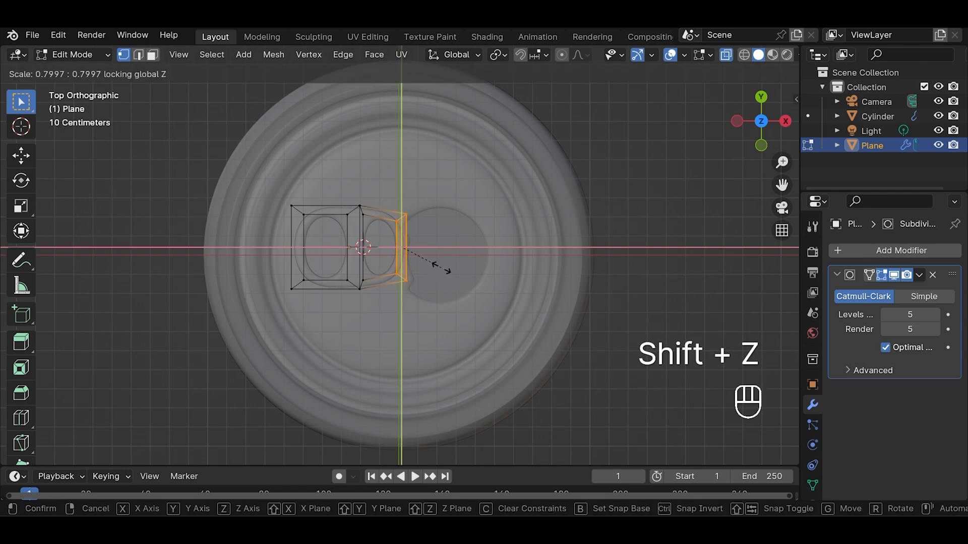
pyautogui.click(441, 265)
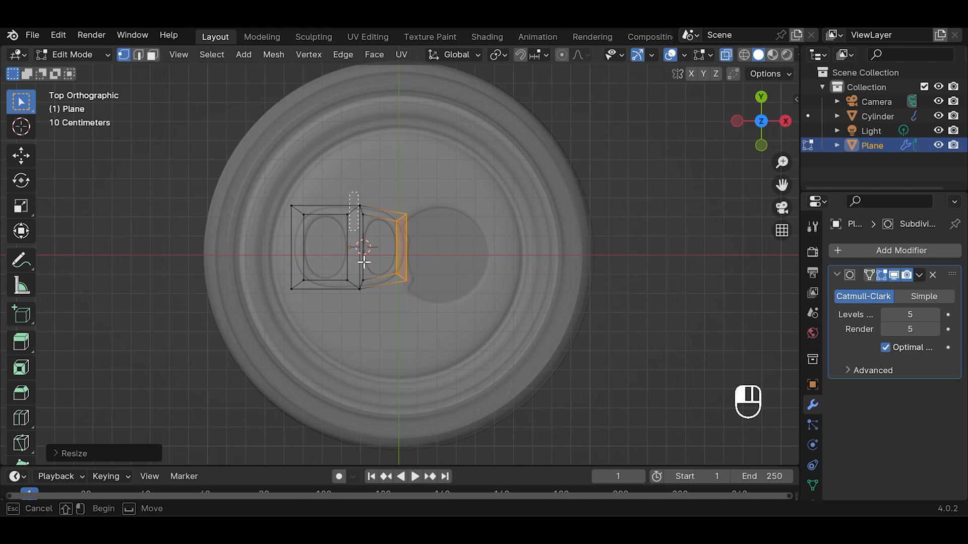
# Select the tab's middle loop, scale it to about 0.87 excluding Z, and return to Object Mode.
pyautogui.keyDown('alt'); pyautogui.click(380, 295); pyautogui.keyUp('alt')
pyautogui.press('s')
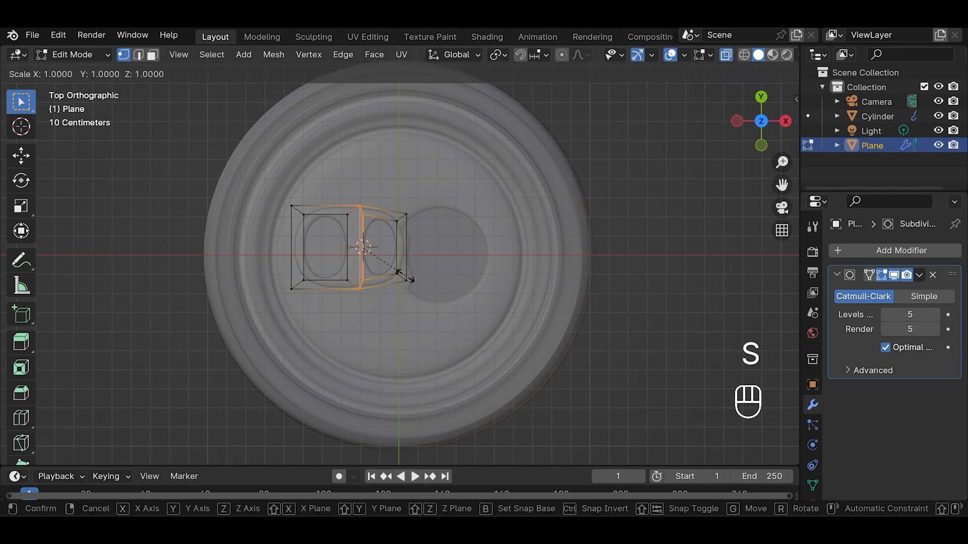
pyautogui.hotkey('shift', 'z')
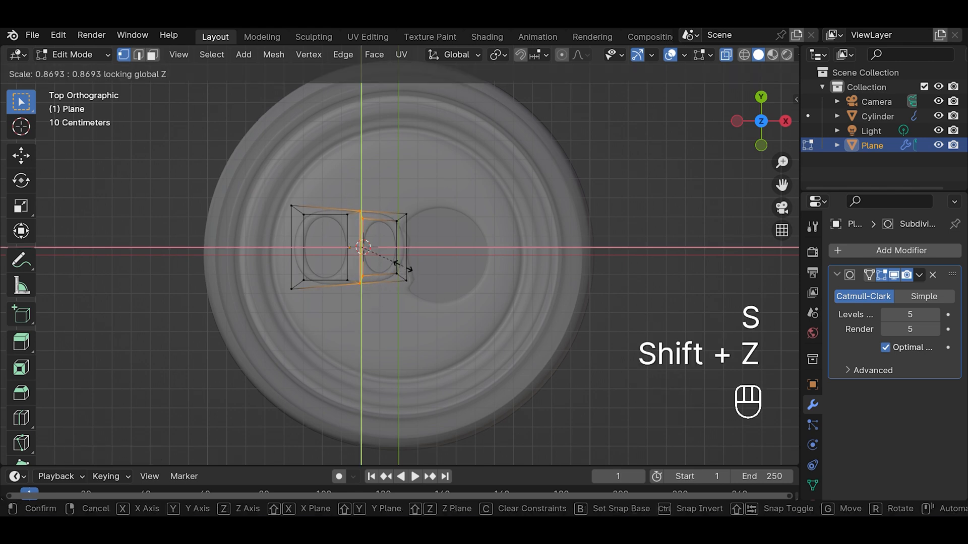
pyautogui.click(403, 265)
pyautogui.press('Tab')
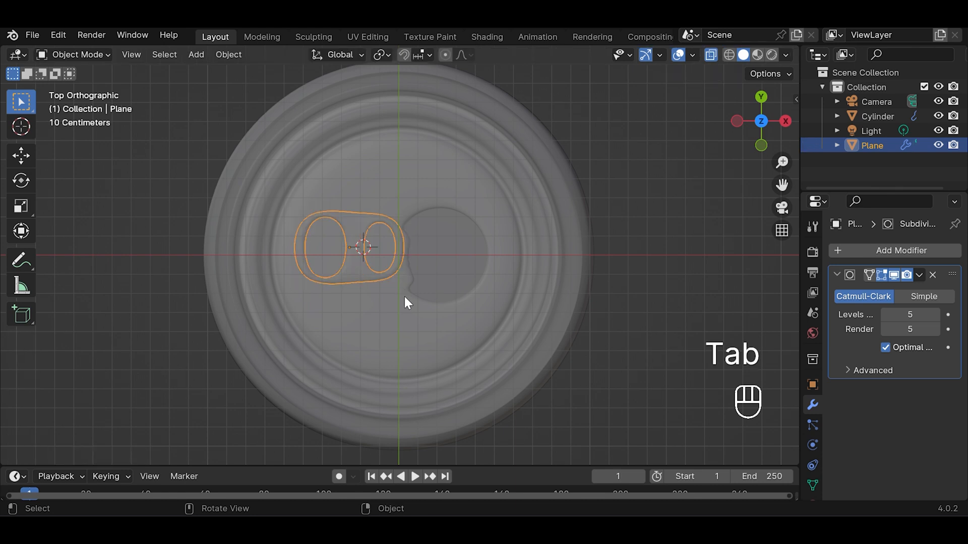
# Shrink the border of the larger hole to about 0.9 in Edit Mode, and return to Object Mode with X-ray off.
pyautogui.press('Tab')
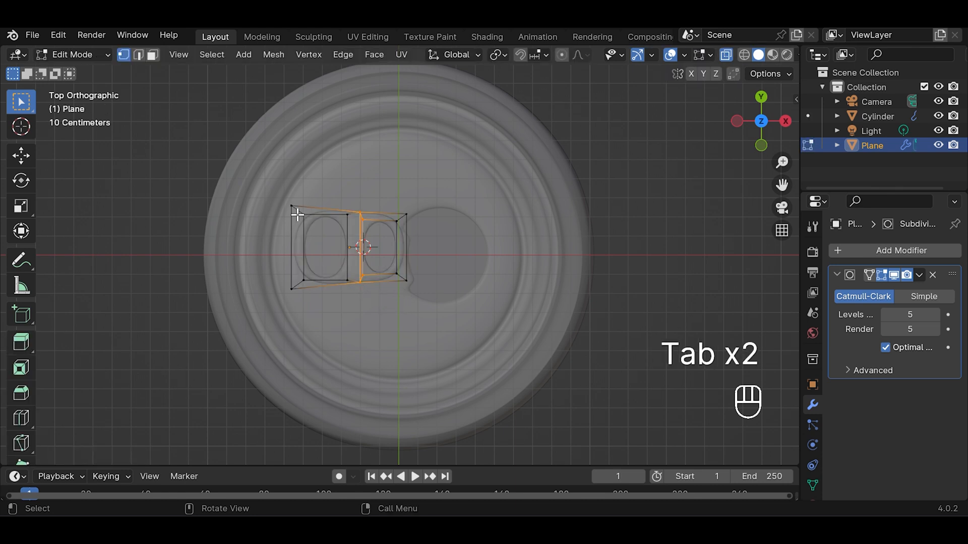
pyautogui.moveTo(298, 211); pyautogui.dragTo(321, 231)
pyautogui.moveTo(339, 252); pyautogui.dragTo(353, 281)
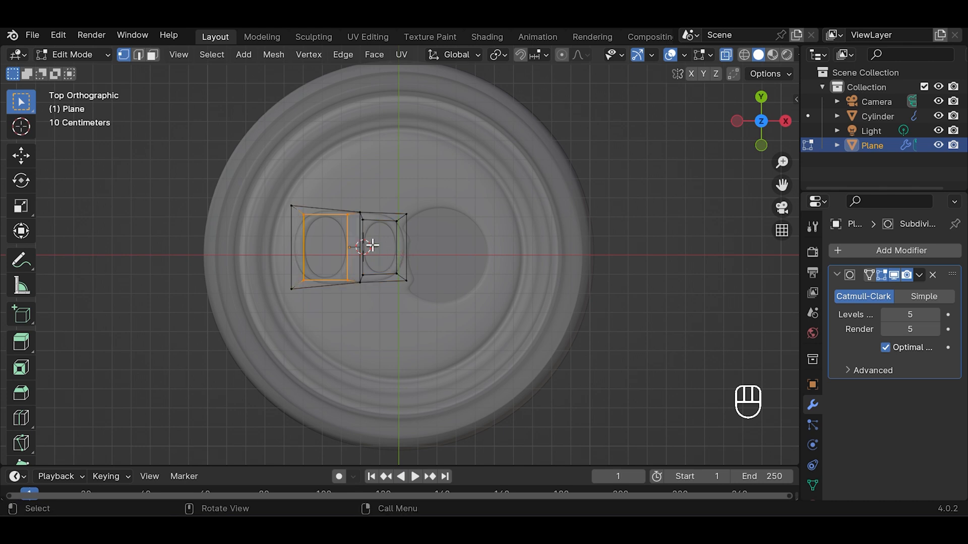
pyautogui.press('s')
pyautogui.hotkey('ctrl', 'z')
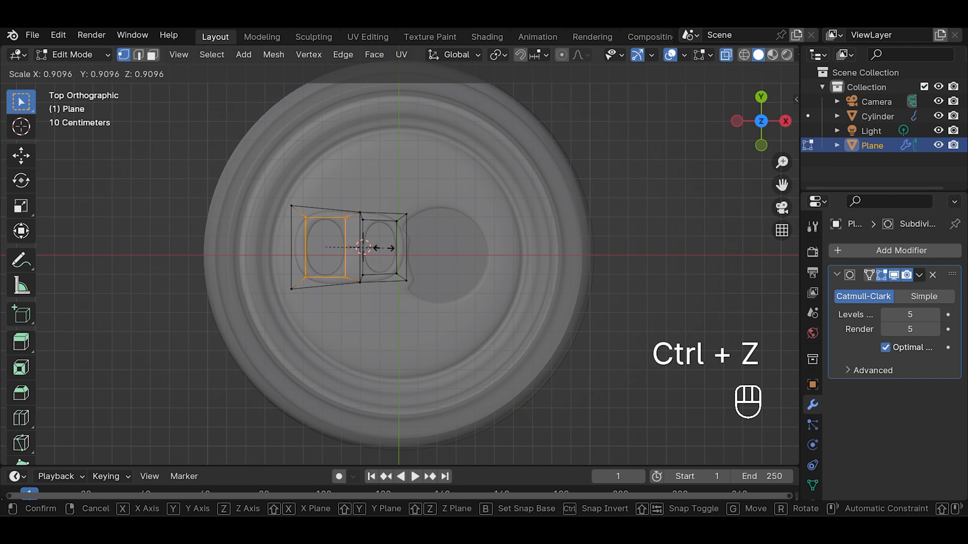
pyautogui.click(382, 246)
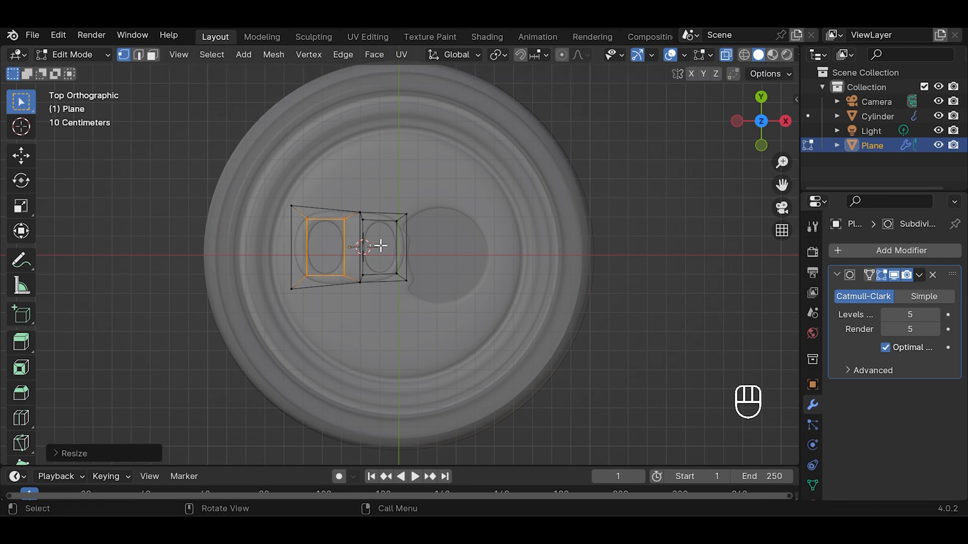
pyautogui.press('Tab')
pyautogui.hotkey('alt', 'z')
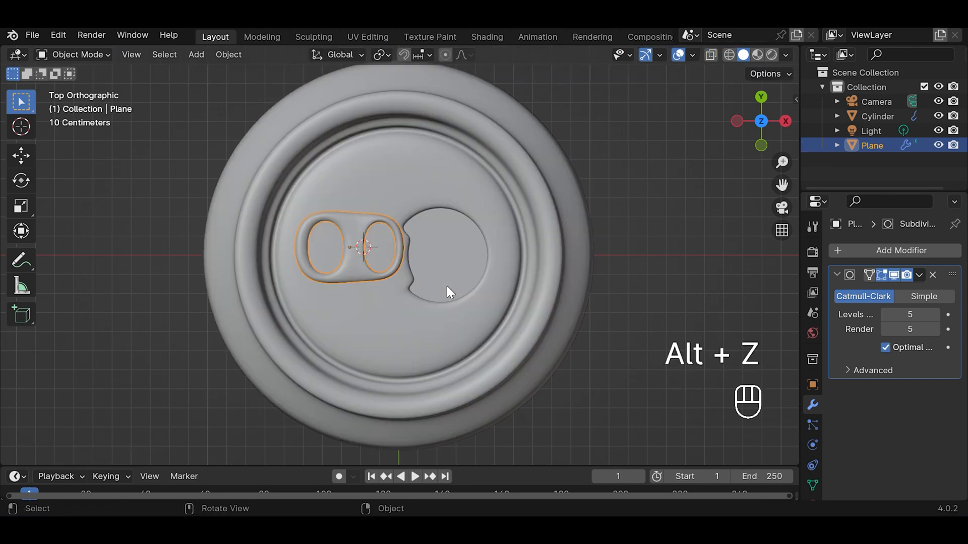
# Lower the whole tab about 0.07 m along Z onto the can's lid.
pyautogui.click(760, 145)
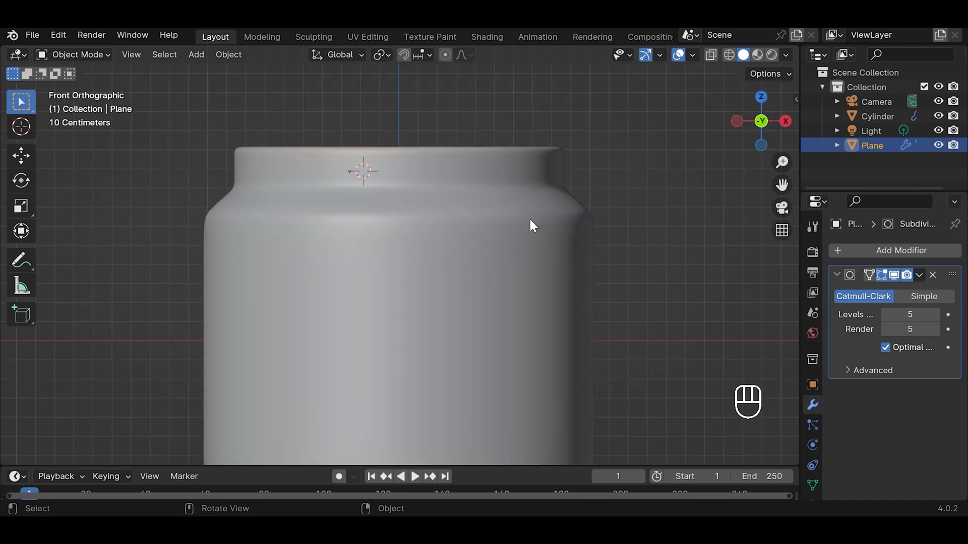
pyautogui.moveTo(761, 122); pyautogui.dragTo(763, 151)
pyautogui.press('g')
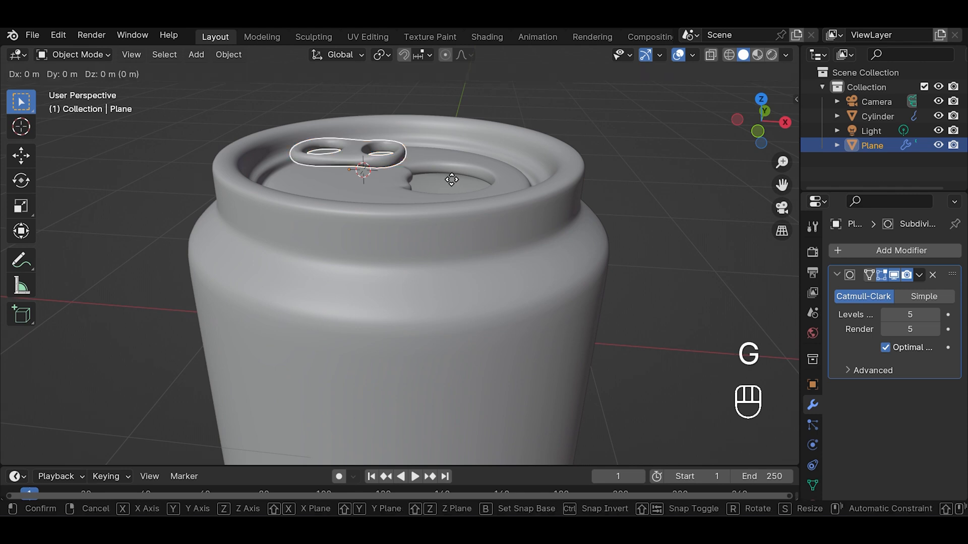
pyautogui.press('z')
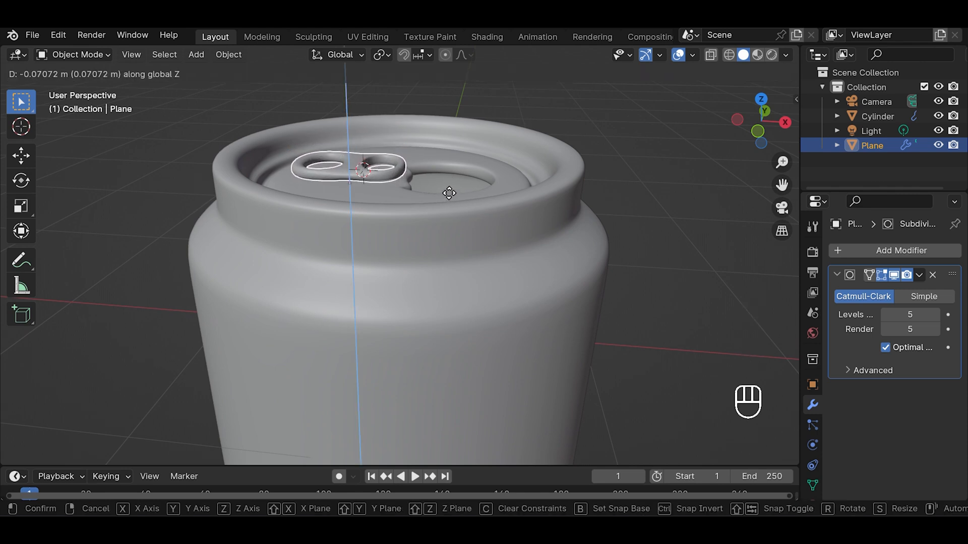
pyautogui.click(448, 193)
# In camera view, move the tab about -0.05 m along Y to centre it on the lid, and save the file.
pyautogui.click(781, 204)
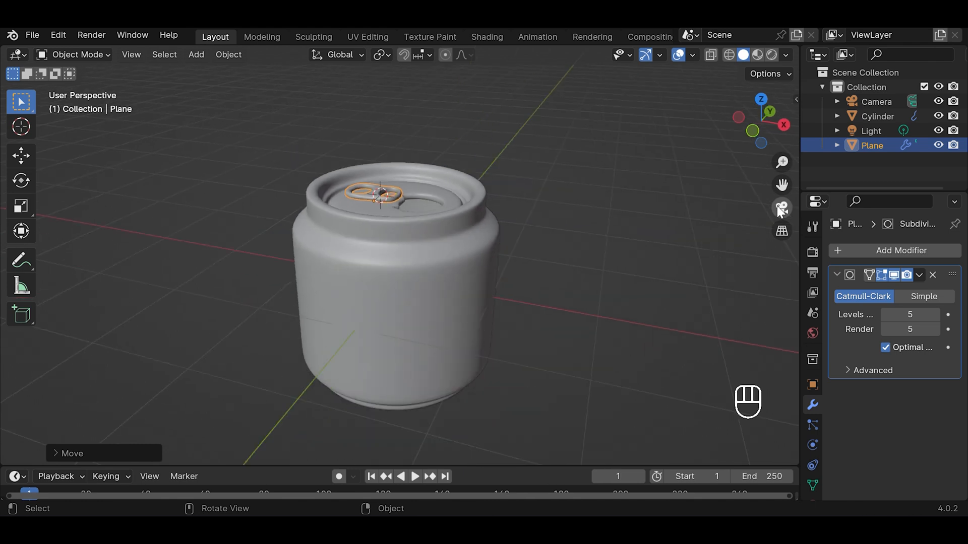
pyautogui.scroll(3, 407, 194)
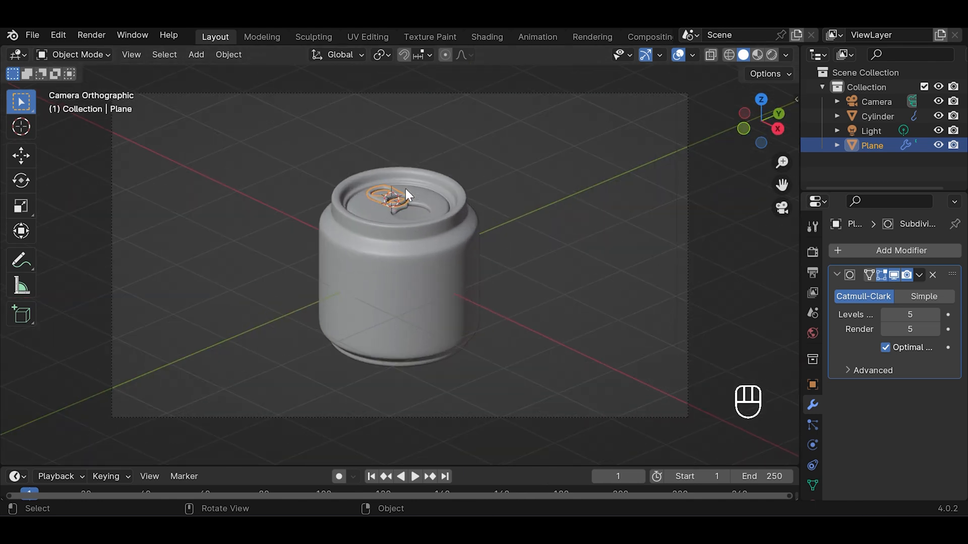
pyautogui.press('g')
pyautogui.press('y')
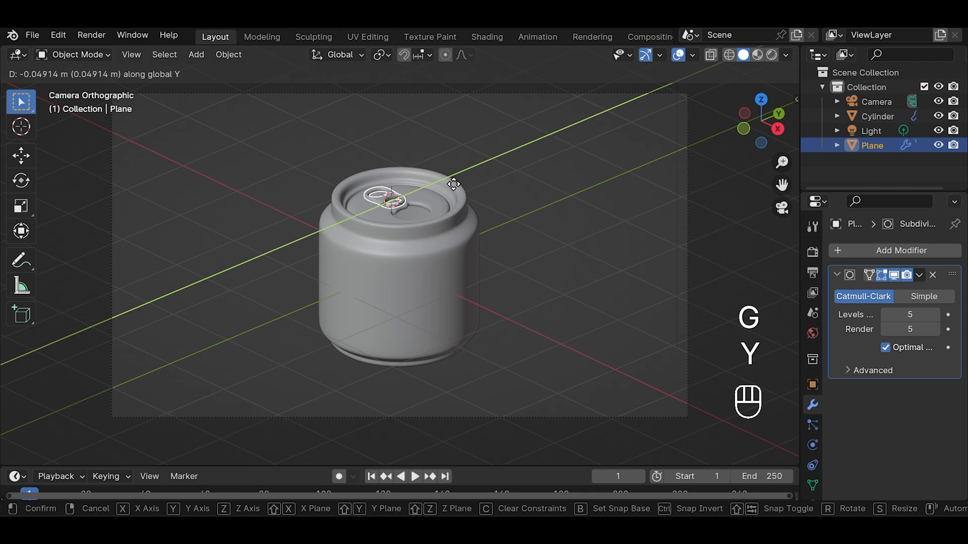
pyautogui.click(454, 185)
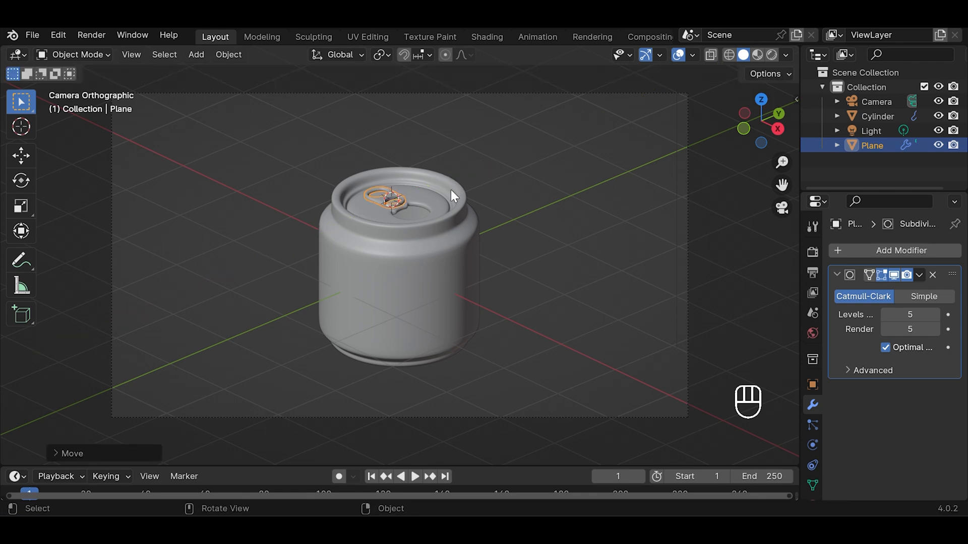
pyautogui.hotkey('ctrl', 's')
# Place the 3D cursor at the centre of the drinking opening in top view and add a mesh cylinder there, working in front view.
pyautogui.click(762, 100)
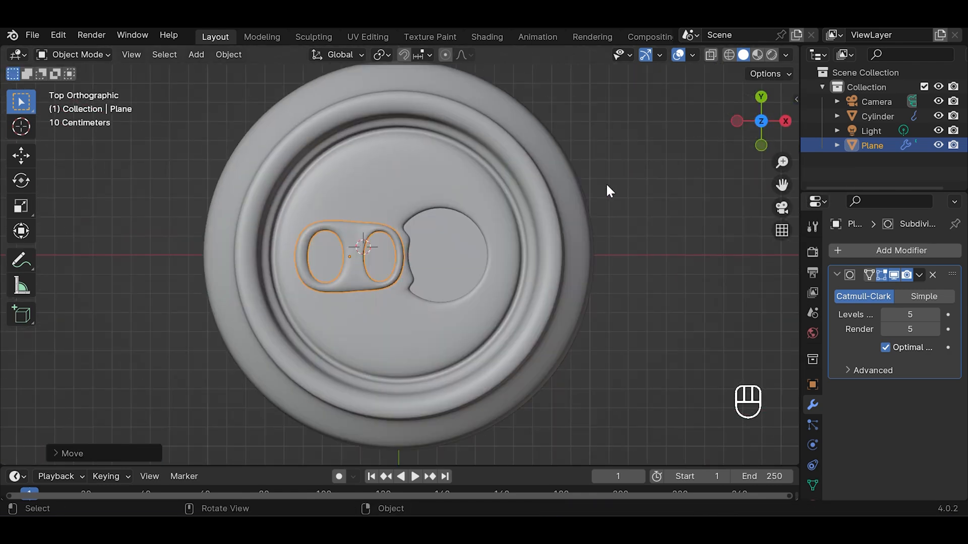
pyautogui.keyDown('shift'); pyautogui.rightClick(444, 251); pyautogui.keyUp('shift')
pyautogui.click(761, 145)
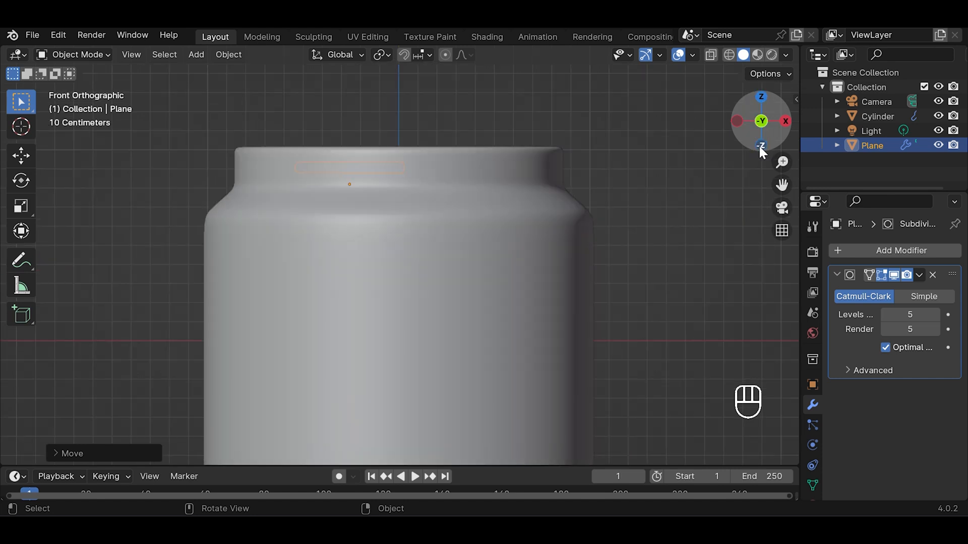
pyautogui.scroll(-4, 522, 174)
pyautogui.hotkey('shift', 'a')
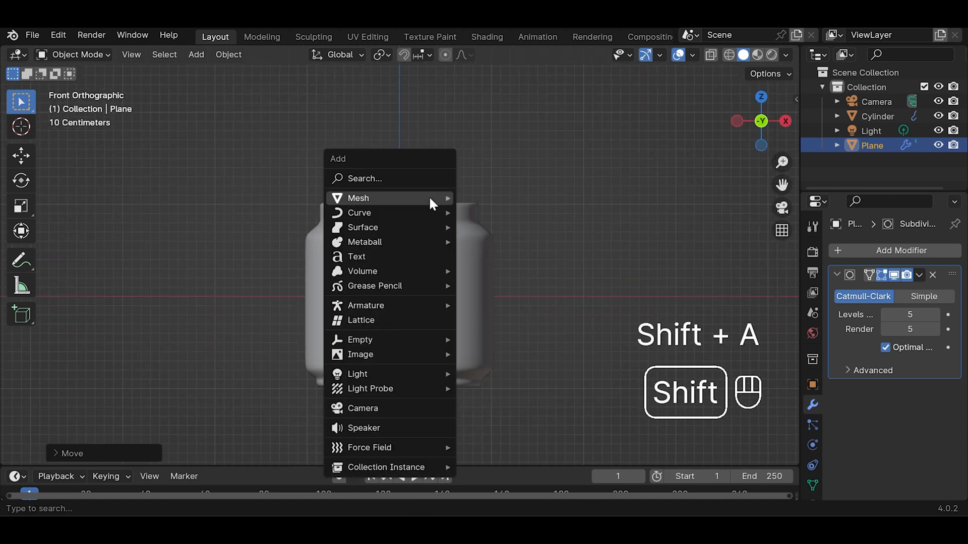
pyautogui.moveTo(432, 200)
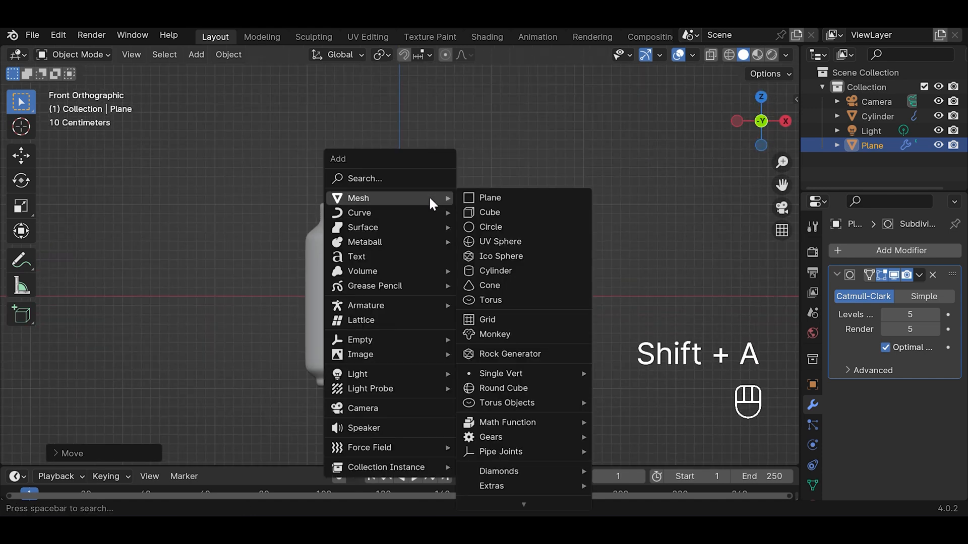
pyautogui.click(508, 270)
# Scale the new cylinder down to a narrow column excluding Z, and raise it about 1.26 m along Z through the can's top.
pyautogui.press('s')
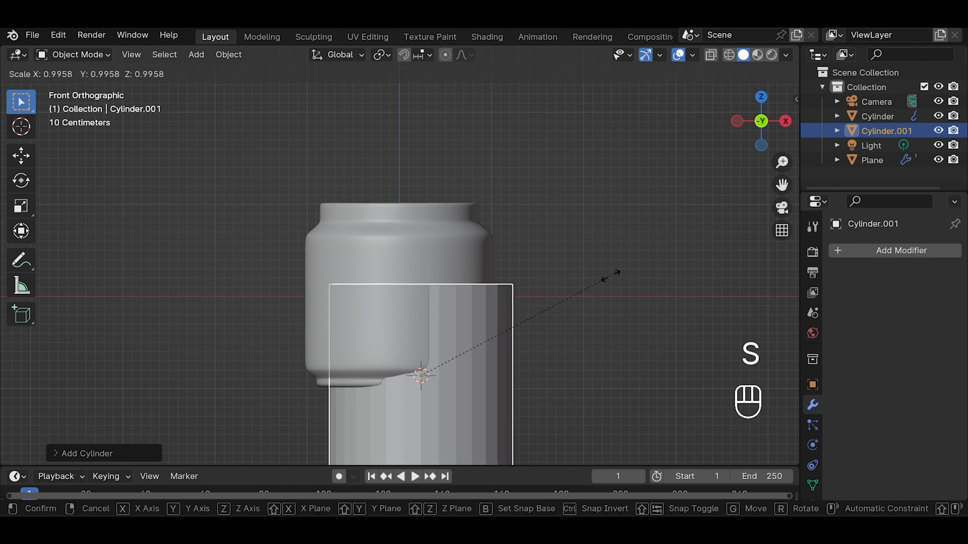
pyautogui.hotkey('shift', 'z')
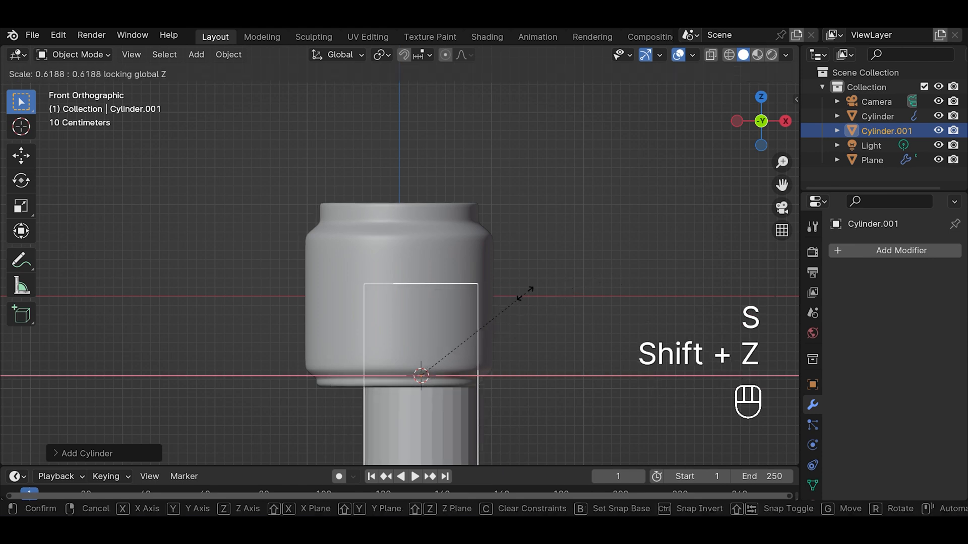
pyautogui.click(434, 328)
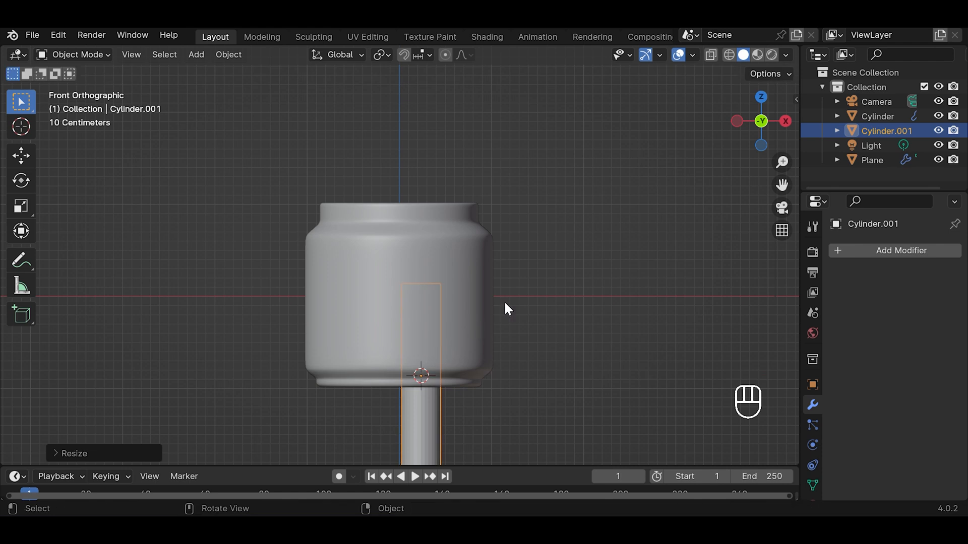
pyautogui.press('g')
pyautogui.press('z')
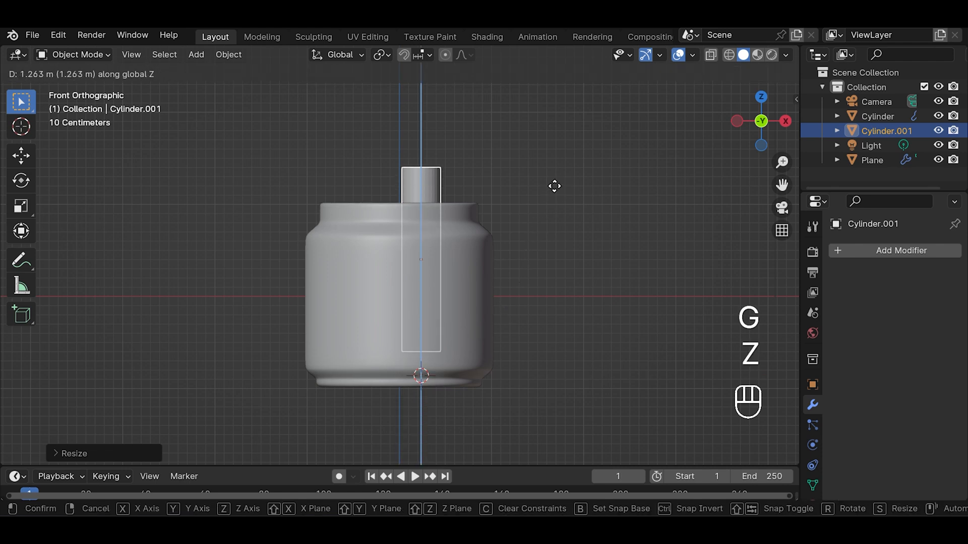
pyautogui.click(553, 187)
# Narrow the cylinder to about 0.79 of its width excluding Z, and stretch it slightly along Z.
pyautogui.press('s')
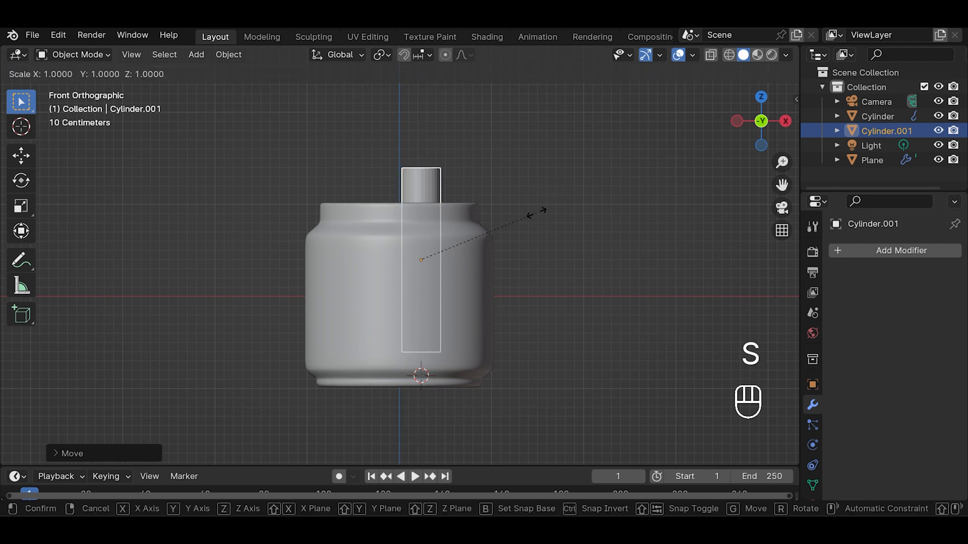
pyautogui.hotkey('shift', 'z')
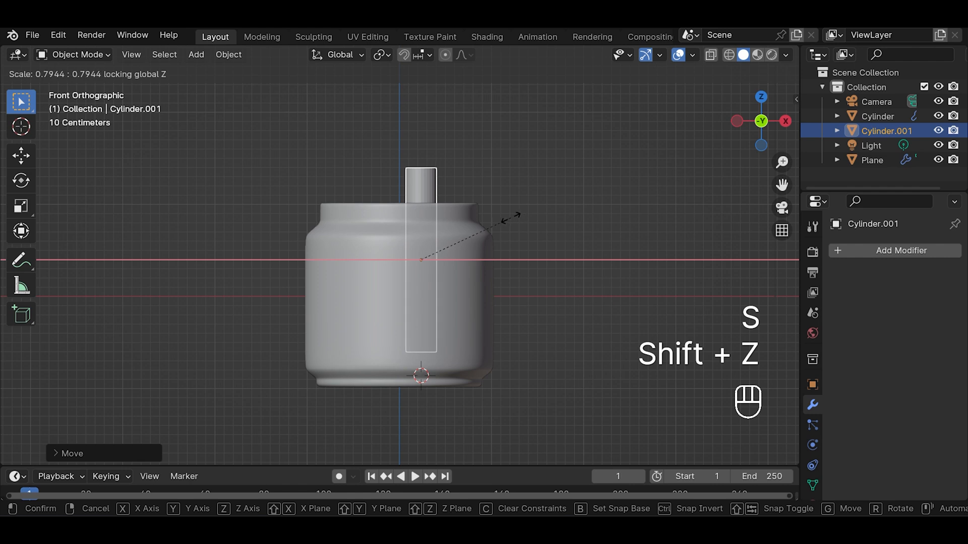
pyautogui.click(509, 217)
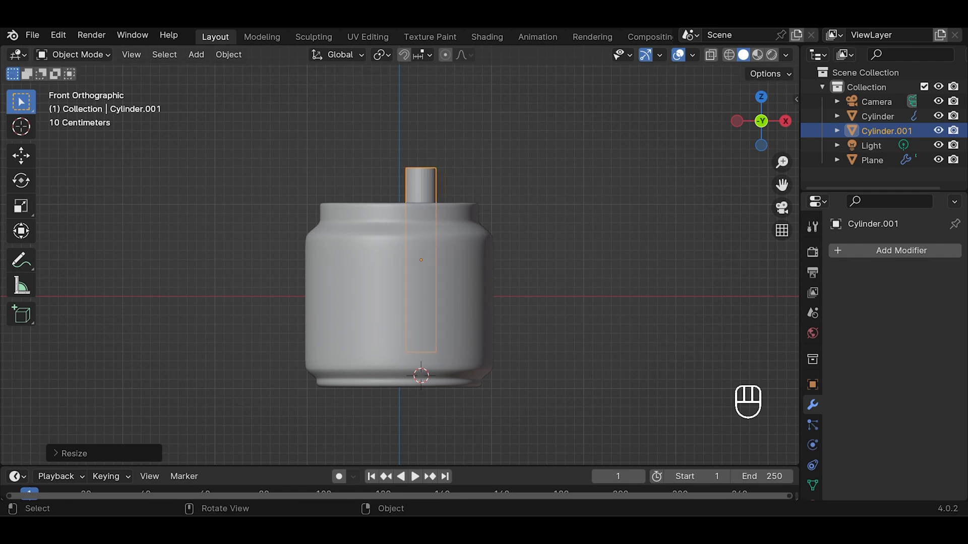
pyautogui.press('s')
pyautogui.press('z')
pyautogui.click(533, 181)
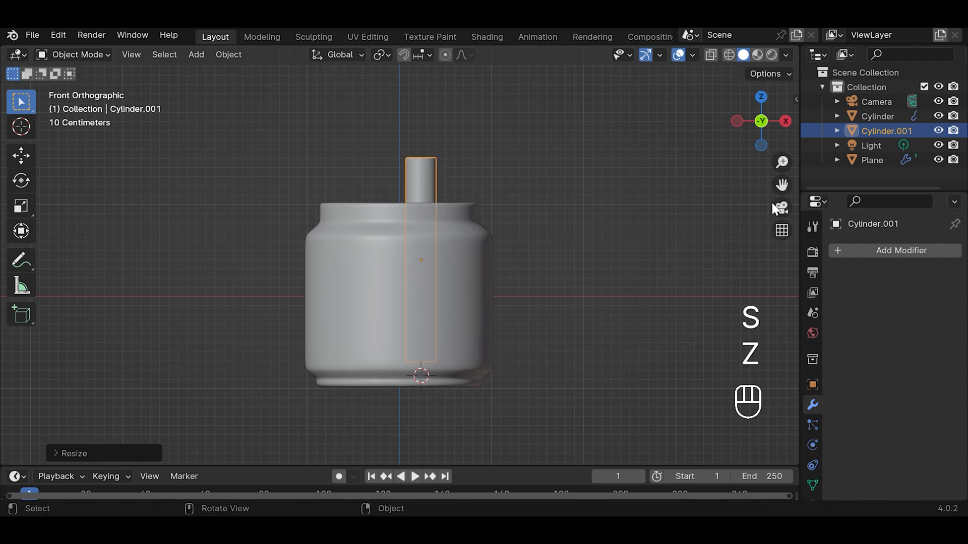
# In camera view, fine-tune the cylinder's width by scaling it very slightly with Z excluded.
pyautogui.moveTo(760, 130)
pyautogui.mouseDown()
pyautogui.moveTo(739, 168)
pyautogui.moveTo(743, 131)
pyautogui.mouseUp()
pyautogui.click(744, 131)
pyautogui.click(782, 207)
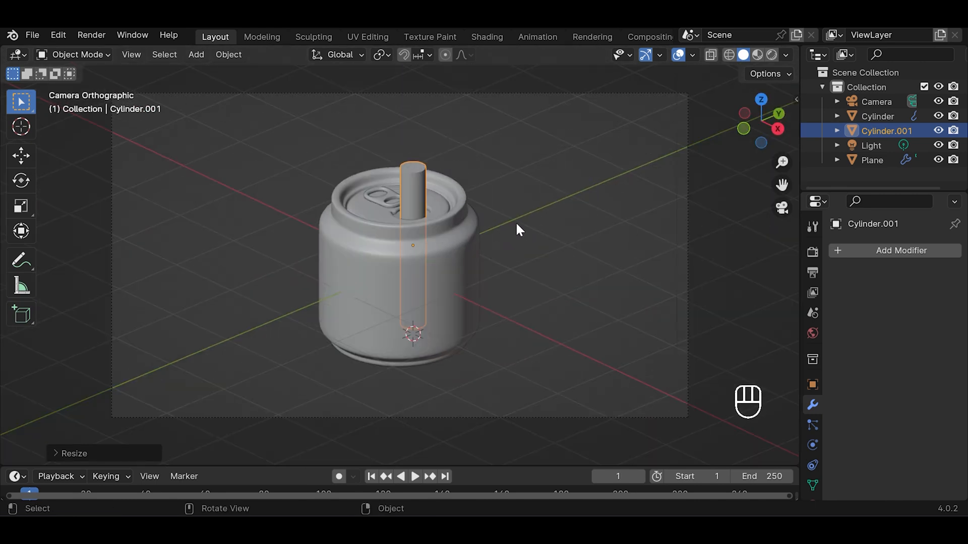
pyautogui.press('s')
pyautogui.hotkey('shift', 'z')
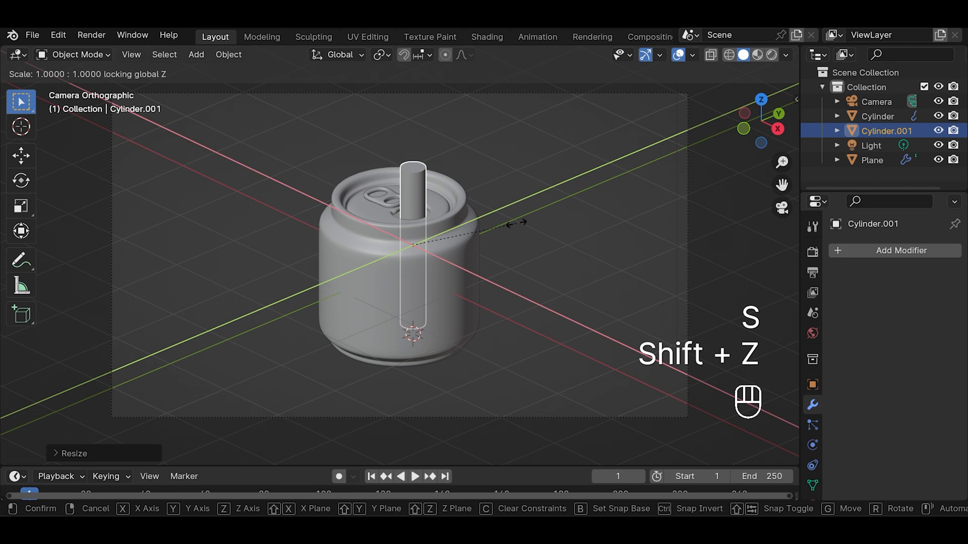
pyautogui.click(513, 225)
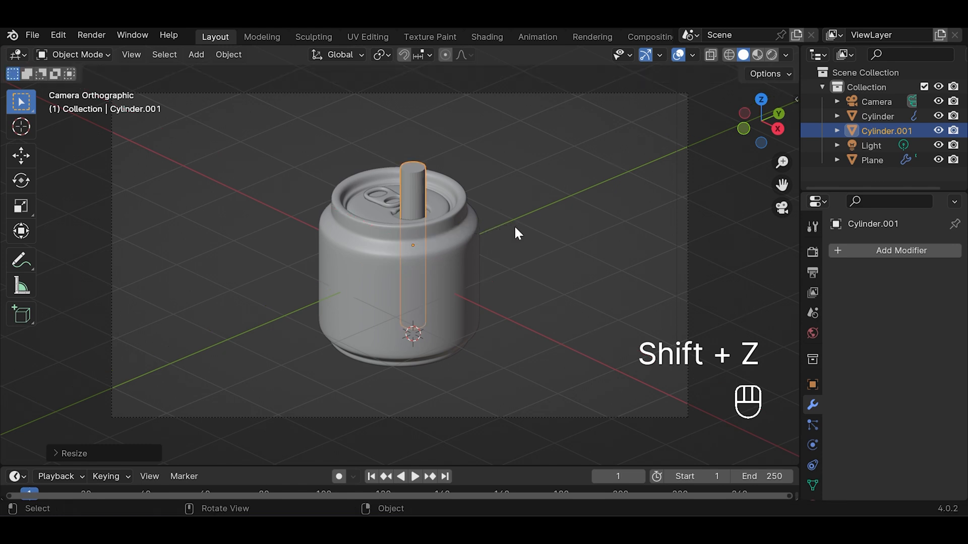
# Lengthen the cylinder by about 1.01 along Z and lower it about 0.03 m along Z.
pyautogui.press('s')
pyautogui.press('z')
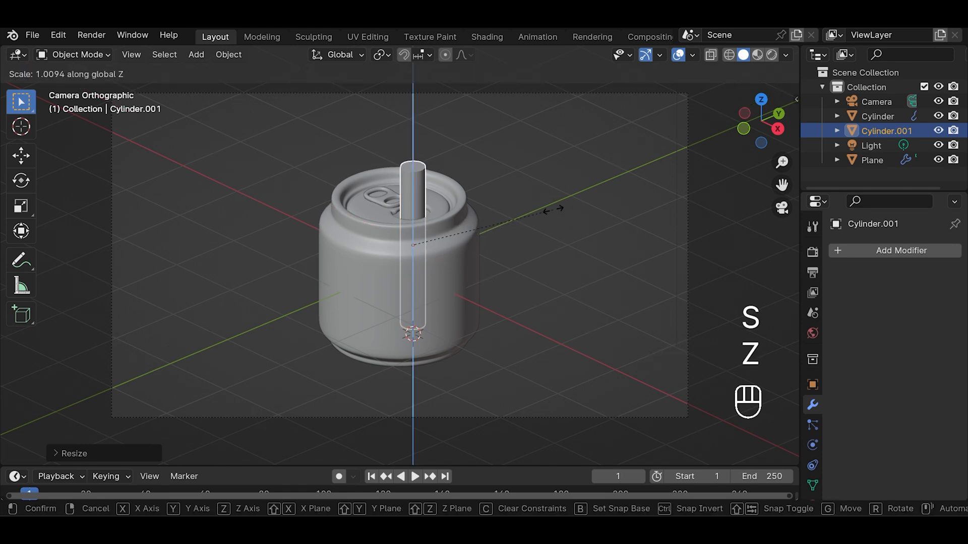
pyautogui.click(555, 206)
pyautogui.press('g')
pyautogui.press('z')
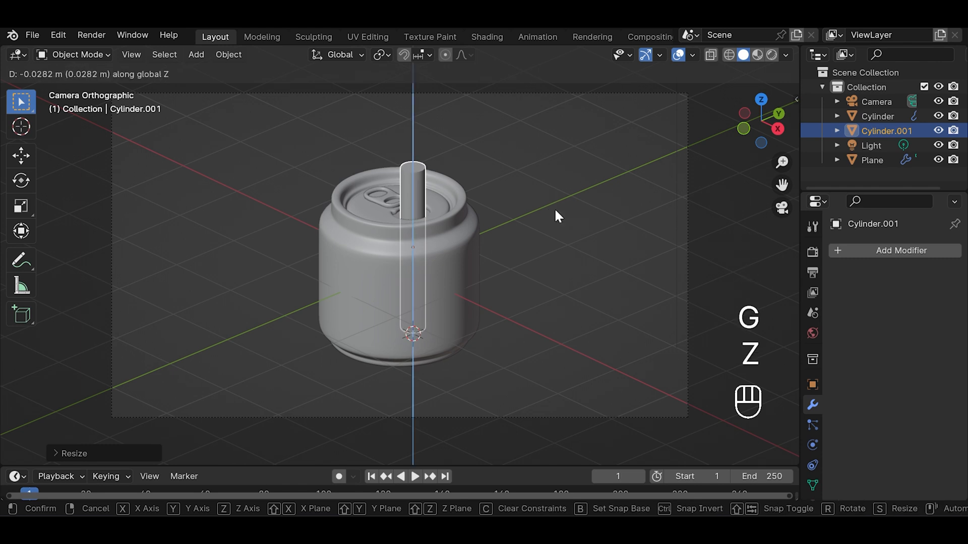
pyautogui.click(555, 213)
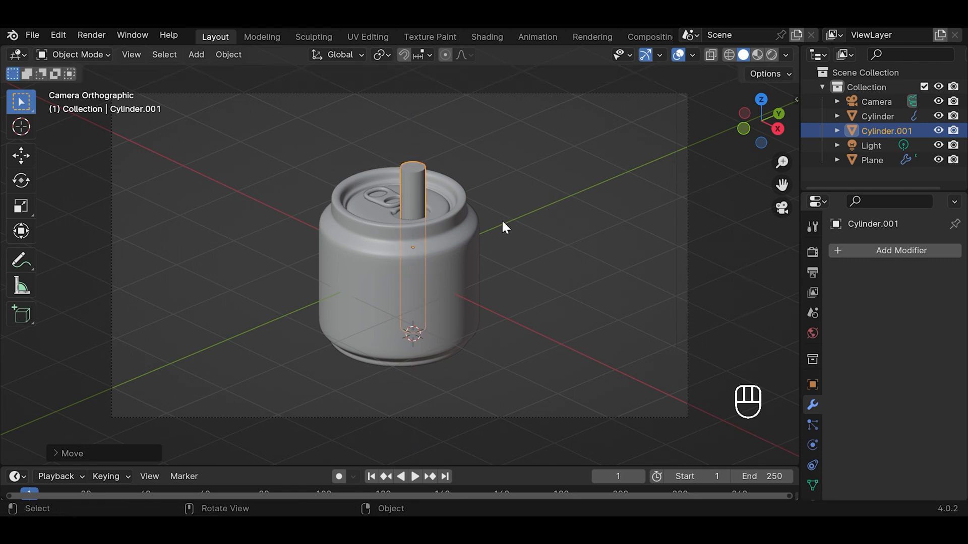
# Isolate the cylinder in local view and delete its top and bottom cap faces to leave an open tube.
pyautogui.press('/')
pyautogui.press('Tab')
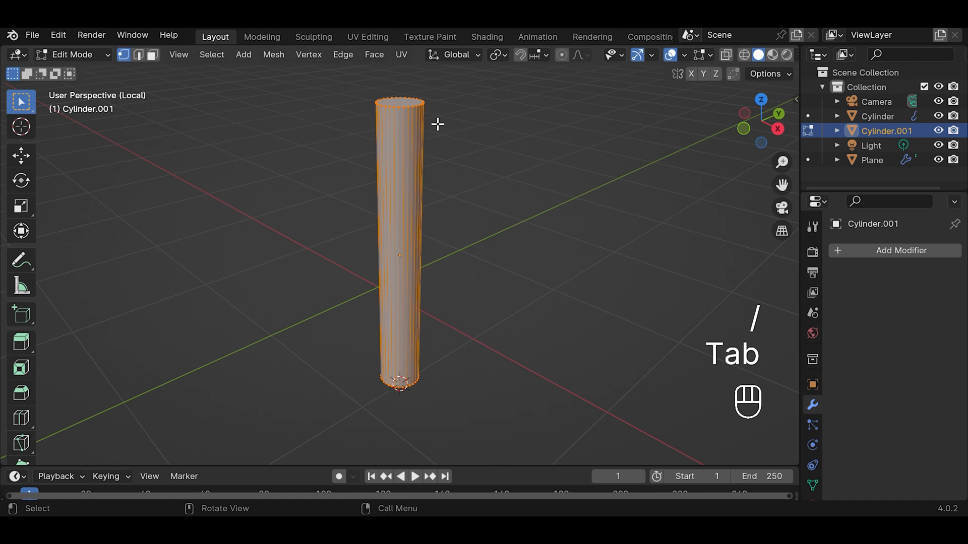
pyautogui.press('3')
pyautogui.click(406, 101)
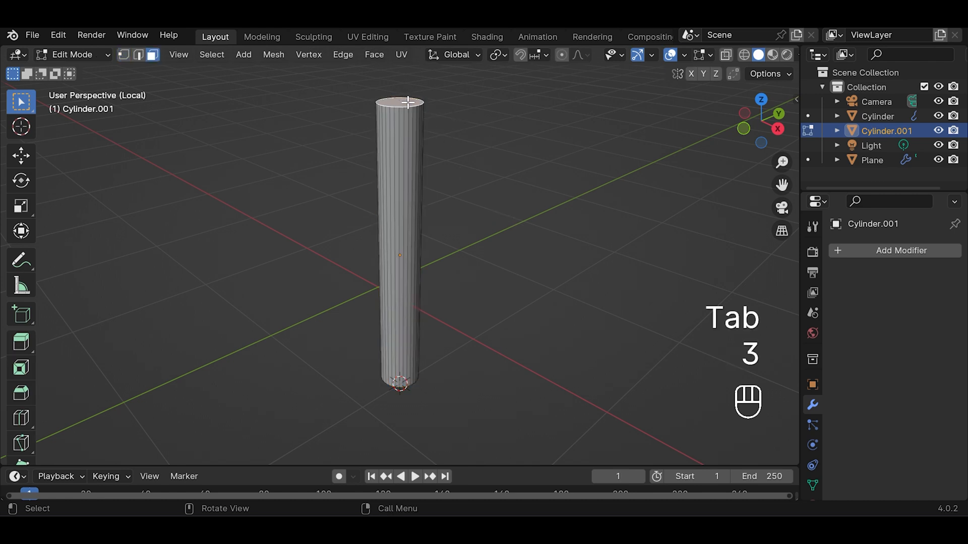
pyautogui.moveTo(748, 139); pyautogui.dragTo(696, 172)
pyautogui.keyDown('shift'); pyautogui.click(407, 389); pyautogui.keyUp('shift')
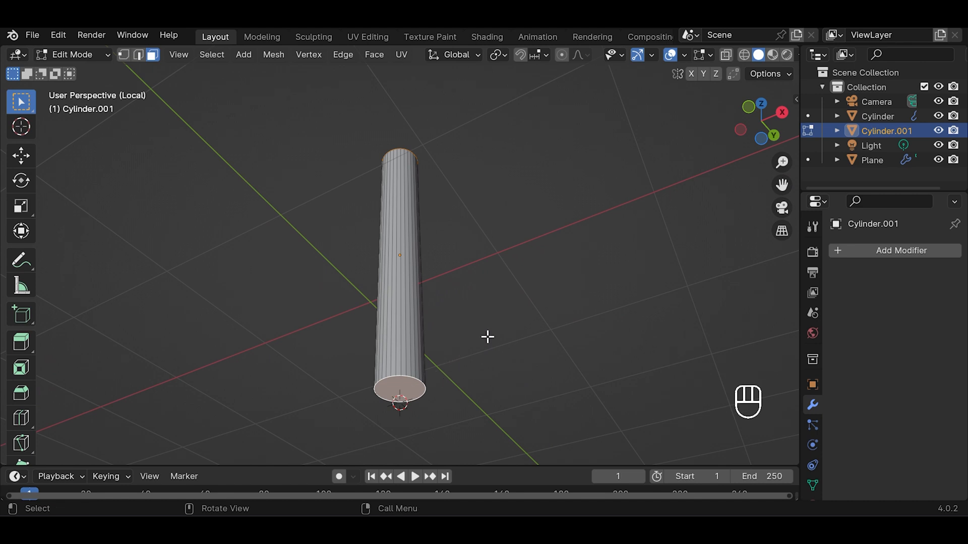
pyautogui.press('x')
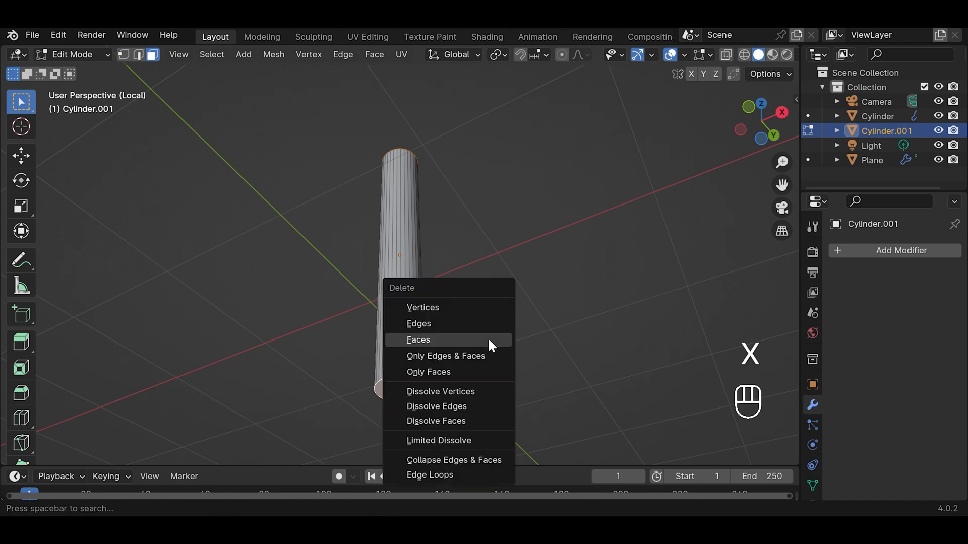
pyautogui.click(488, 339)
pyautogui.moveTo(748, 130); pyautogui.dragTo(569, 218)
pyautogui.press('Tab')
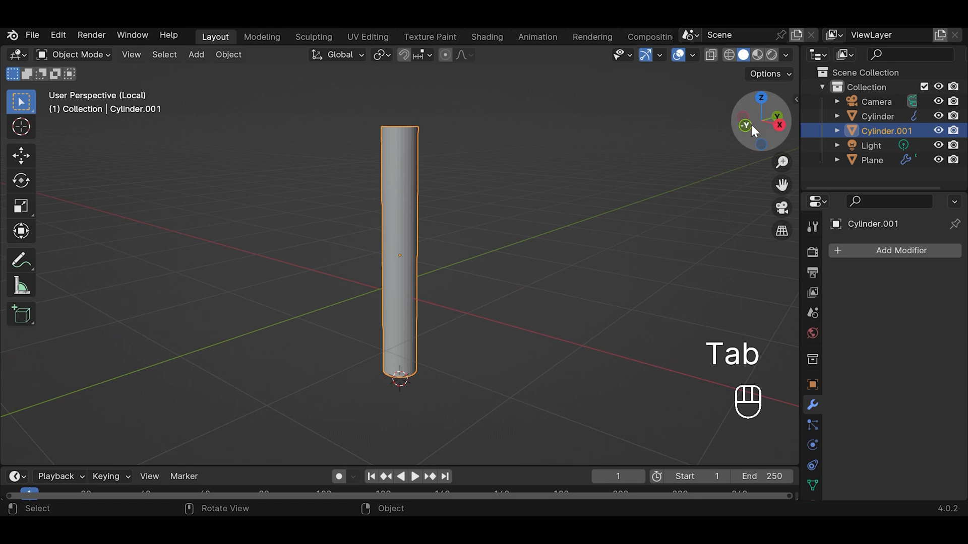
# Add a level 2 Subdivision Surface modifier and a Solidify modifier to the tube, with Solidify first in the stack.
pyautogui.moveTo(751, 123); pyautogui.dragTo(579, 202)
pyautogui.hotkey('ctrl', '2')
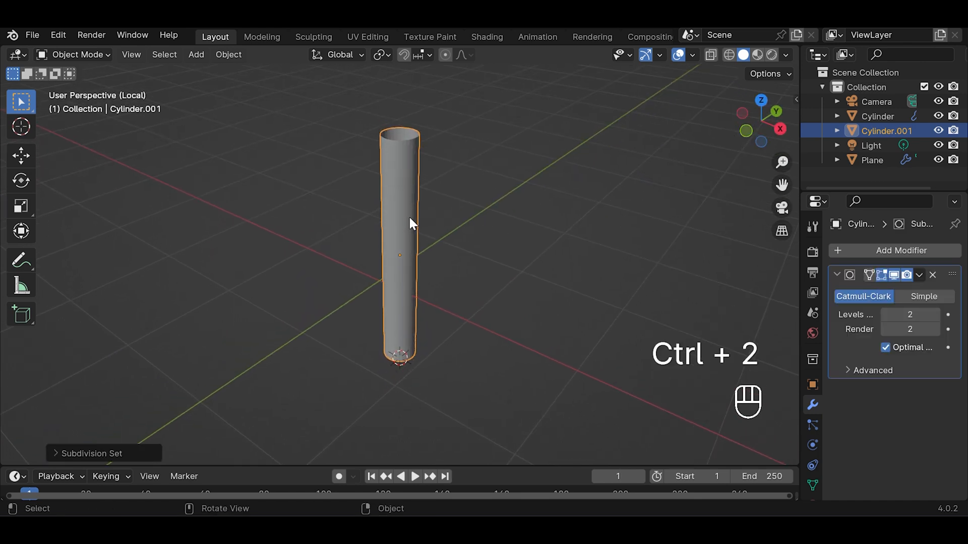
pyautogui.click(873, 251)
pyautogui.moveTo(871, 248)
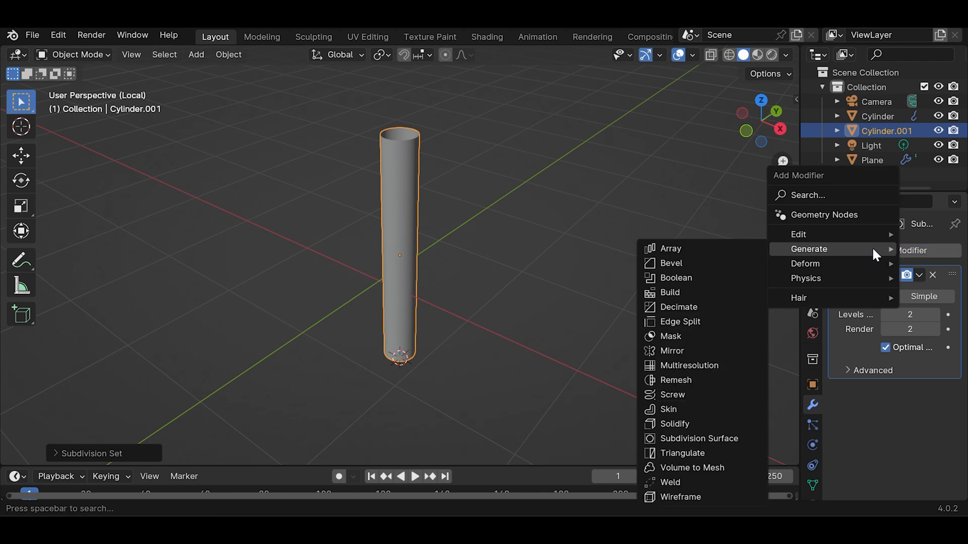
pyautogui.click(699, 424)
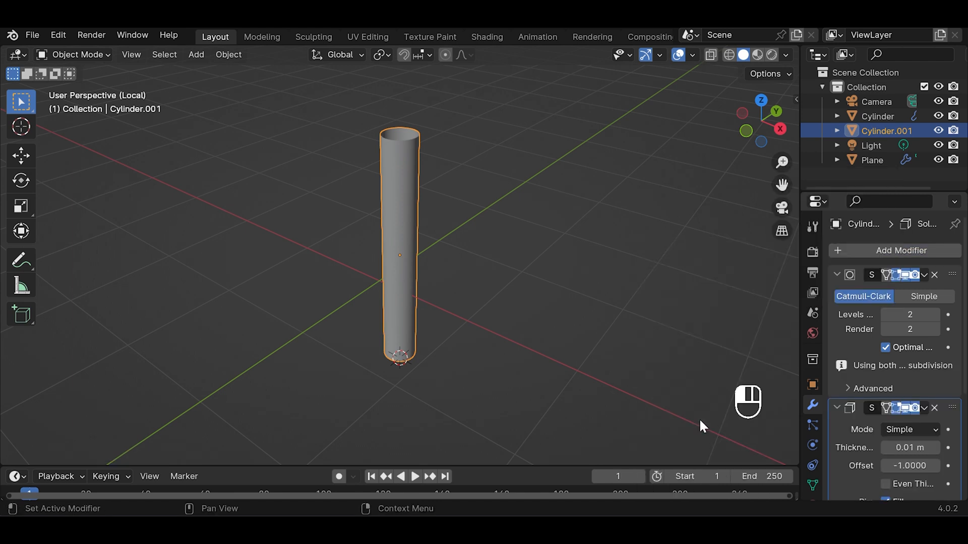
pyautogui.moveTo(952, 408); pyautogui.dragTo(947, 277)
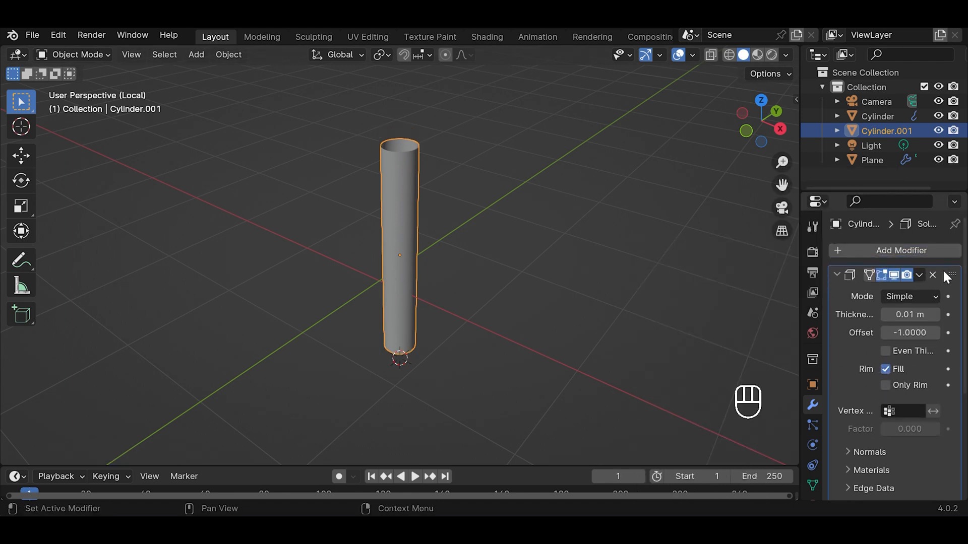
# Enable Even Thickness in the tube's Solidify modifier and set its thickness to 0.12 m.
pyautogui.click(885, 351)
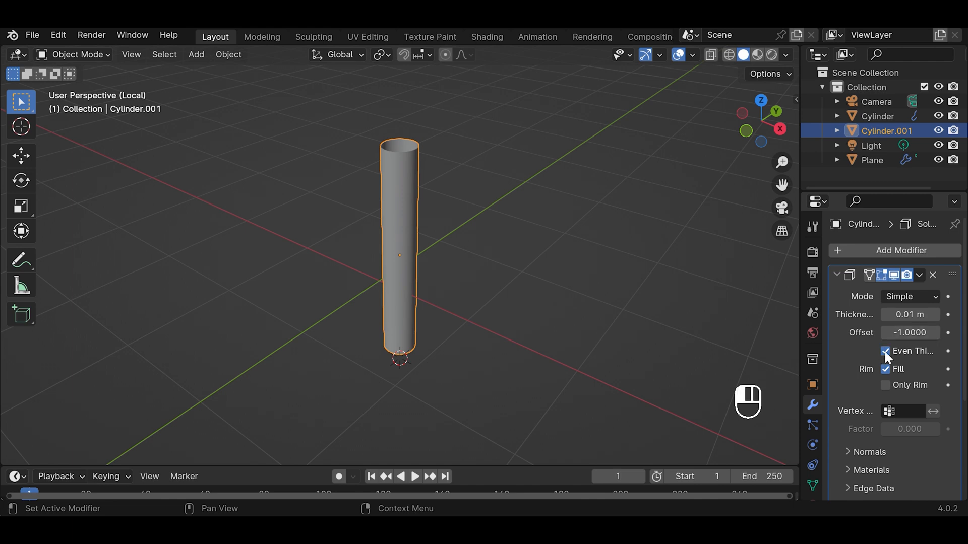
pyautogui.click(936, 314)
pyautogui.click(936, 315)
pyautogui.click(936, 315)
pyautogui.click(936, 315)
pyautogui.click(935, 315)
pyautogui.click(936, 314)
pyautogui.click(935, 315)
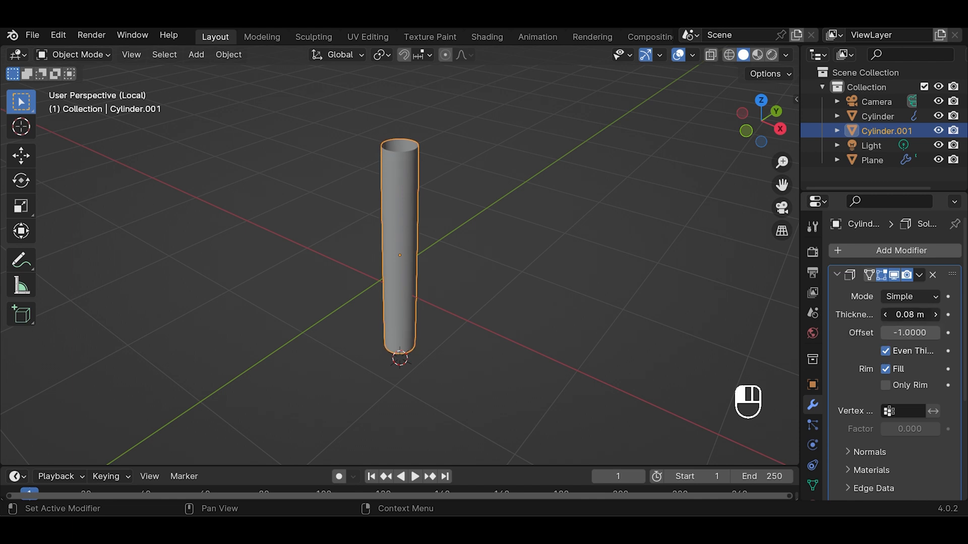
pyautogui.click(936, 314)
pyautogui.click(935, 314)
pyautogui.click(936, 314)
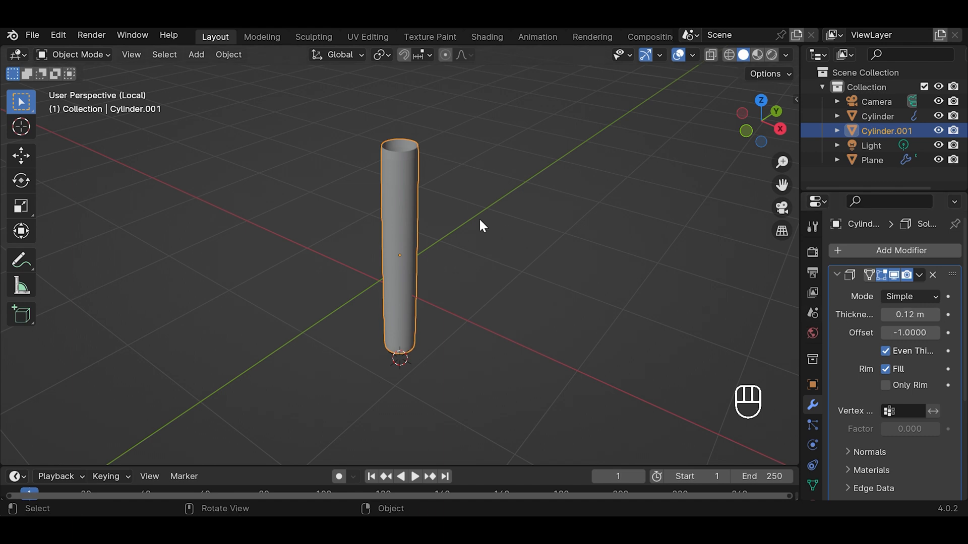
# Add a centred loop cut around the tube and bevel it wide into two loops near the ends.
pyautogui.press('Tab')
pyautogui.hotkey('ctrl', 'r')
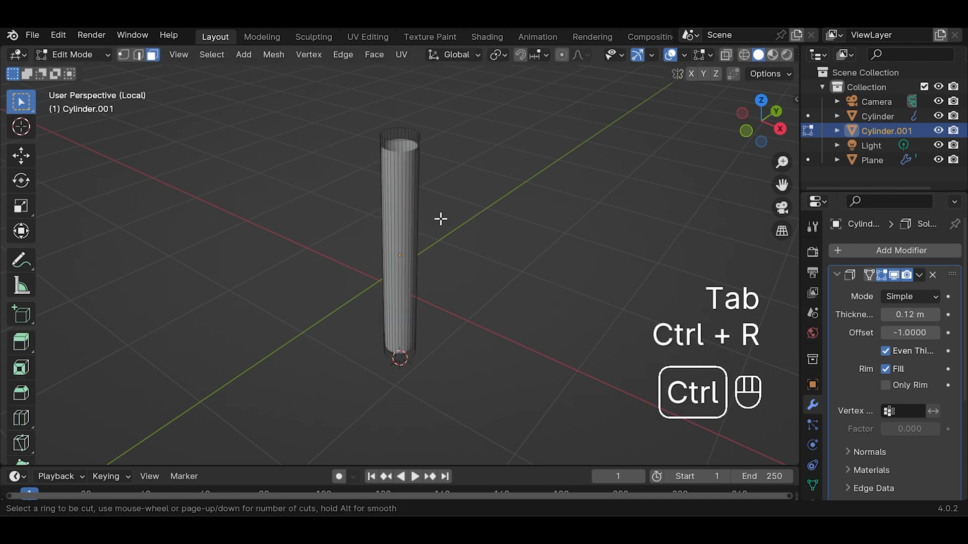
pyautogui.click(422, 238)
pyautogui.rightClick(422, 237)
pyautogui.hotkey('ctrl', 'b')
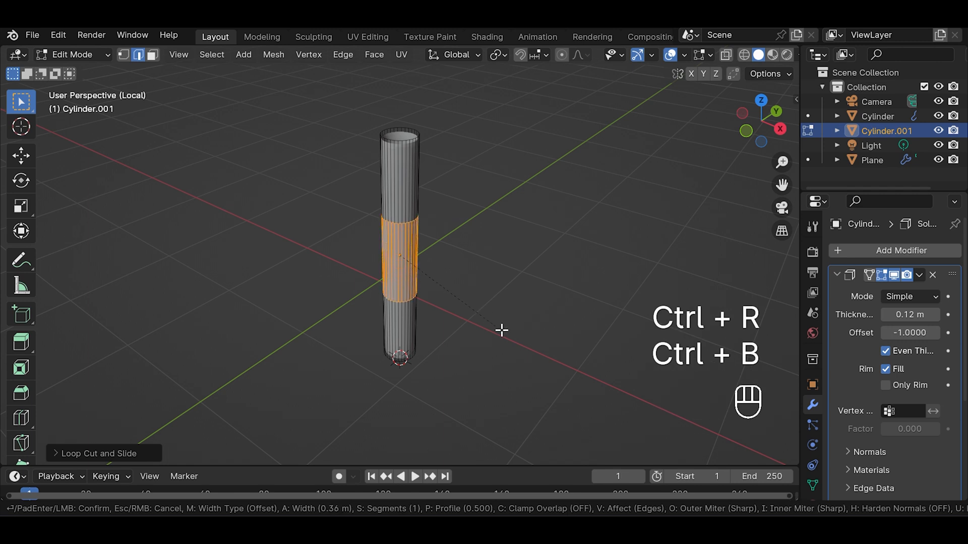
pyautogui.click(531, 360)
pyautogui.press('Tab')
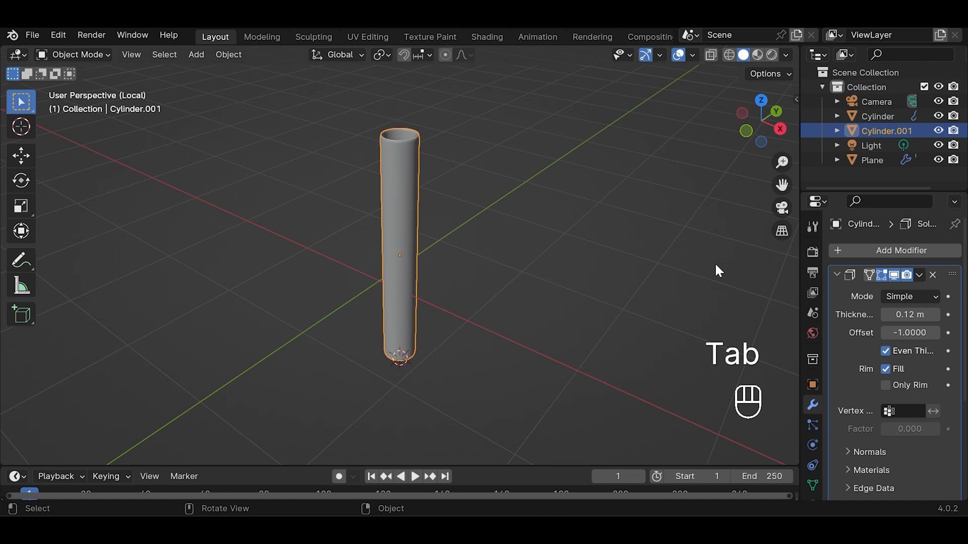
# Set the Solidify thickness to 0.2 m and shade the tube smooth.
pyautogui.click(934, 314)
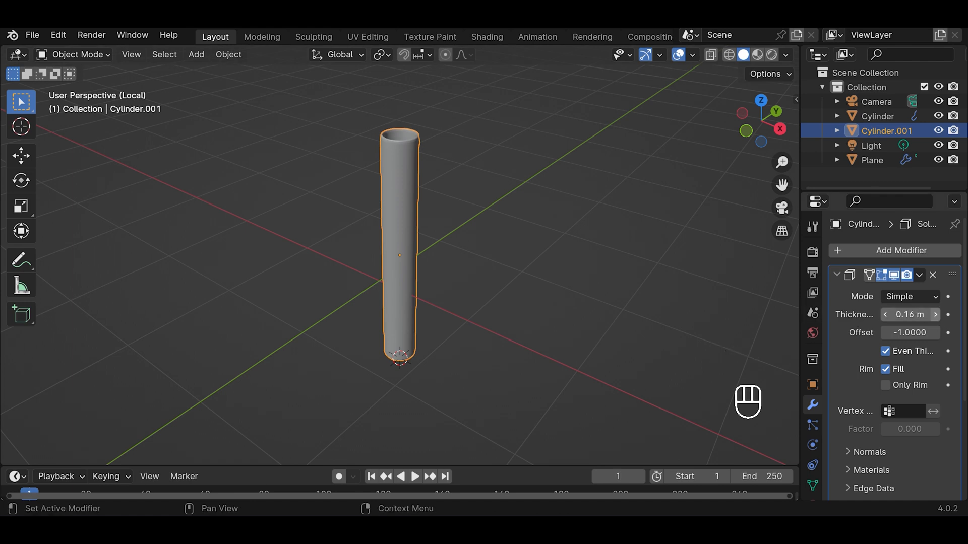
pyautogui.click(934, 315)
pyautogui.click(934, 314)
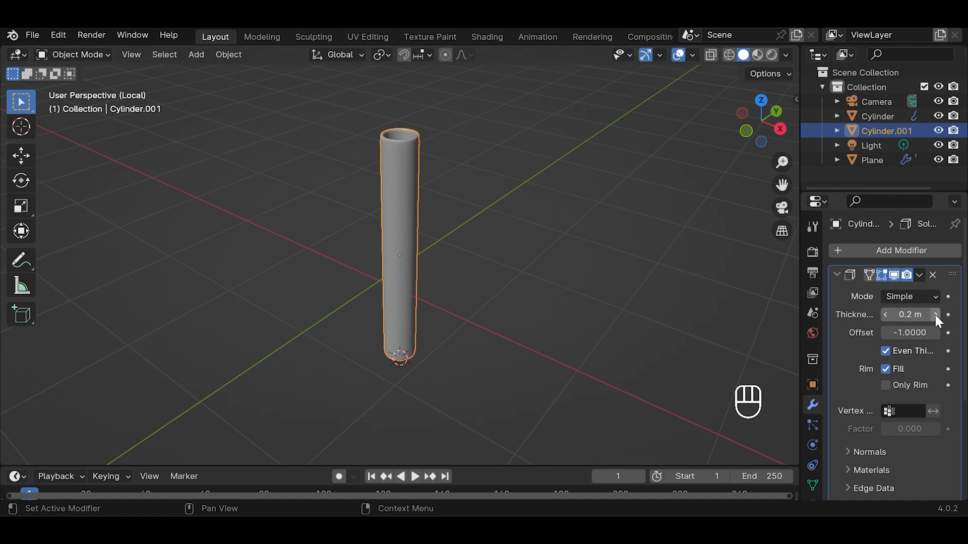
pyautogui.rightClick(404, 229)
pyautogui.click(405, 229)
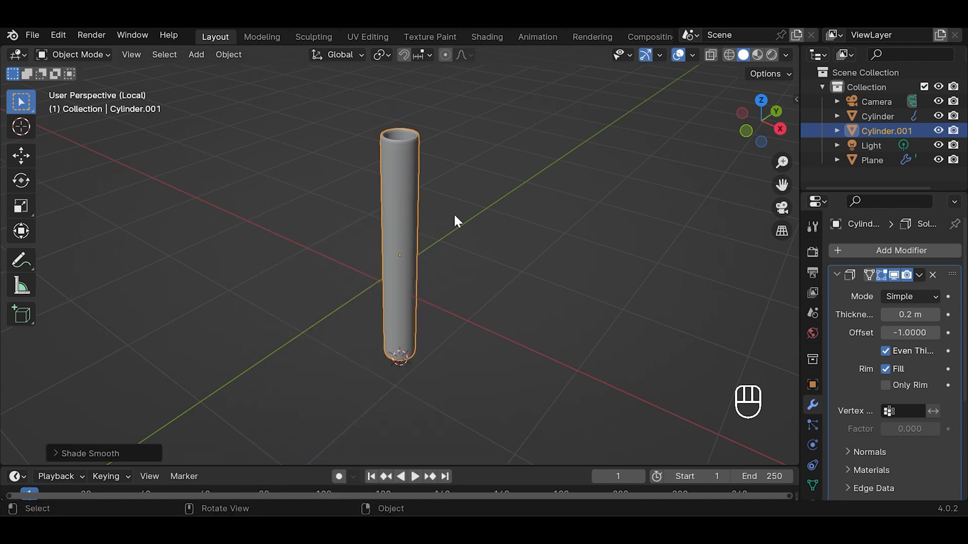
# Leave local view and set the tube's Solidify thickness to 0.25 m.
pyautogui.press('/')
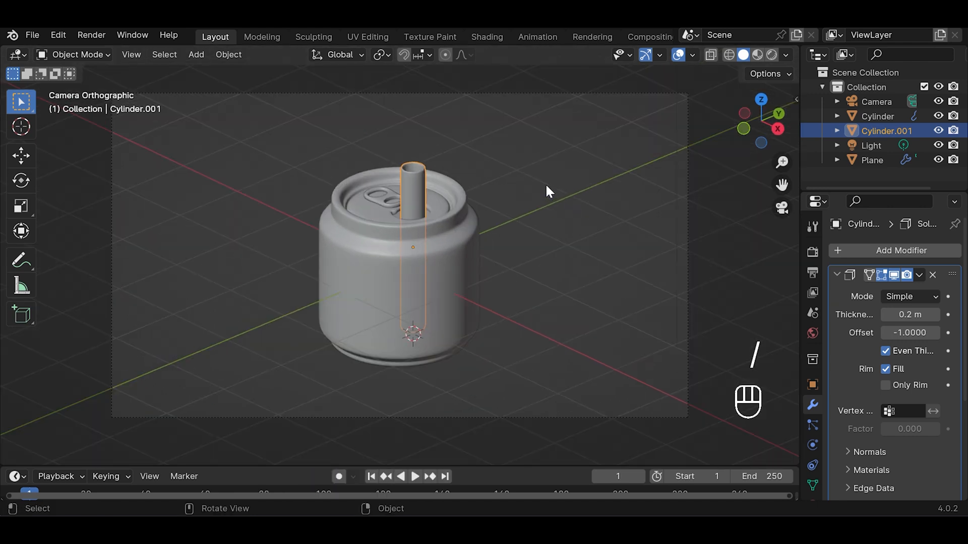
pyautogui.click(542, 192)
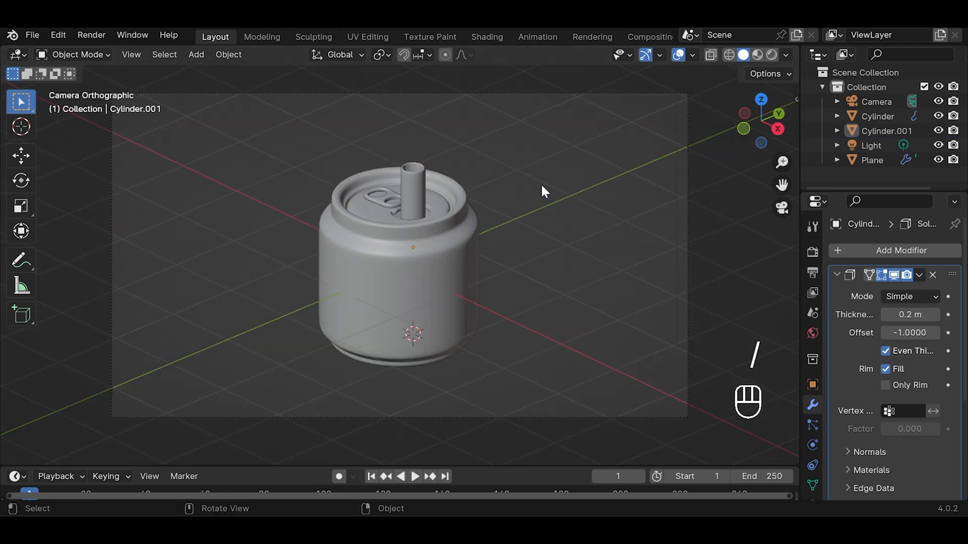
pyautogui.click(415, 197)
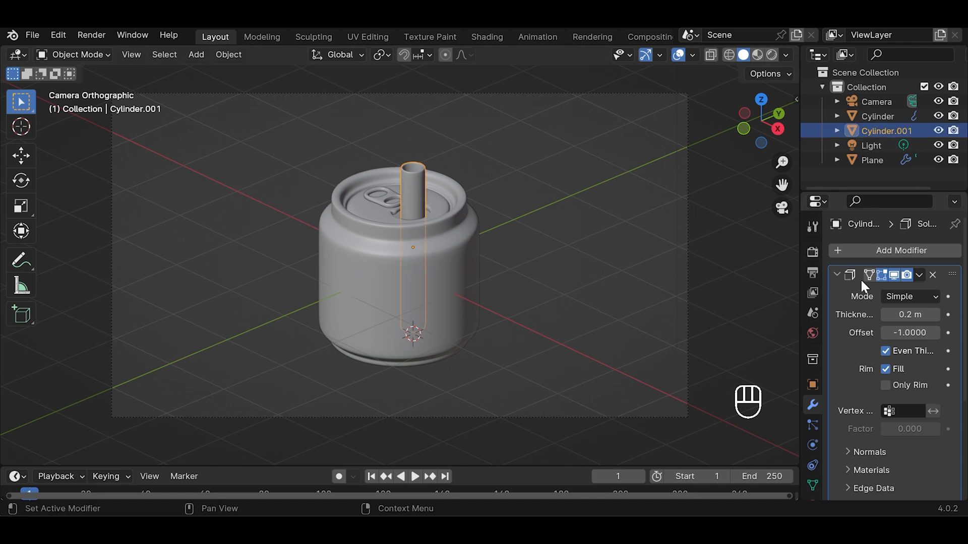
pyautogui.click(934, 314)
pyautogui.click(934, 313)
pyautogui.click(935, 313)
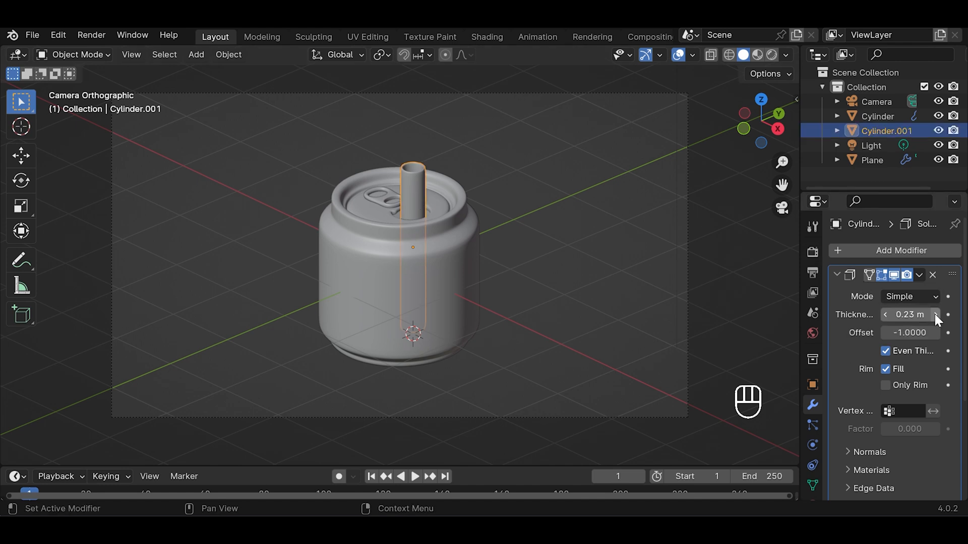
pyautogui.click(934, 313)
pyautogui.click(934, 313)
# Rotate the tube slightly about the X axis so it leans in the can's opening, and deselect it.
pyautogui.press('r')
pyautogui.press('x')
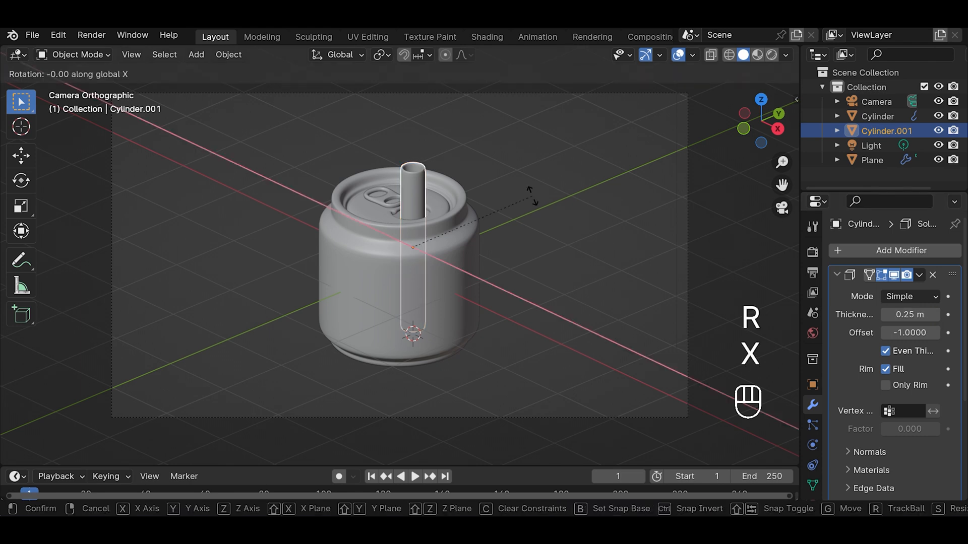
pyautogui.click(477, 228)
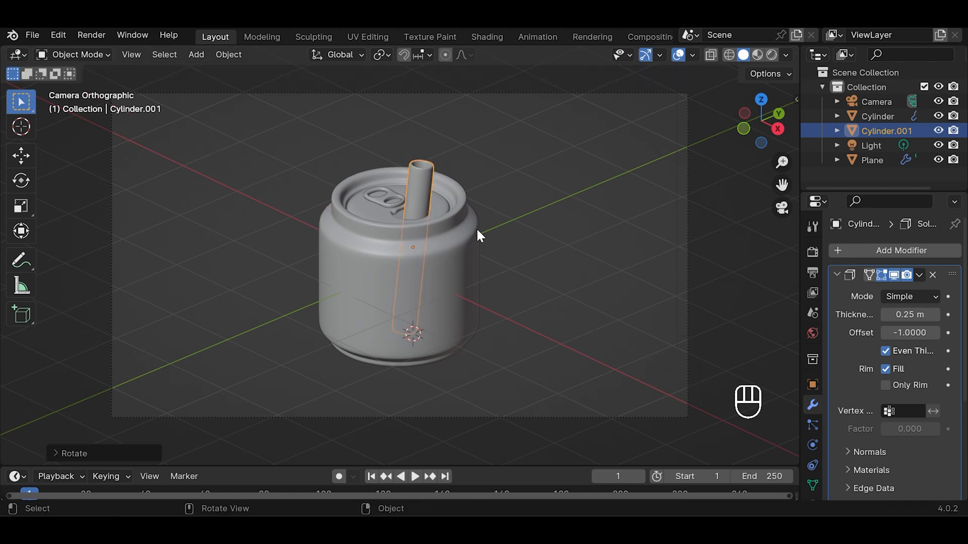
pyautogui.click(623, 235)
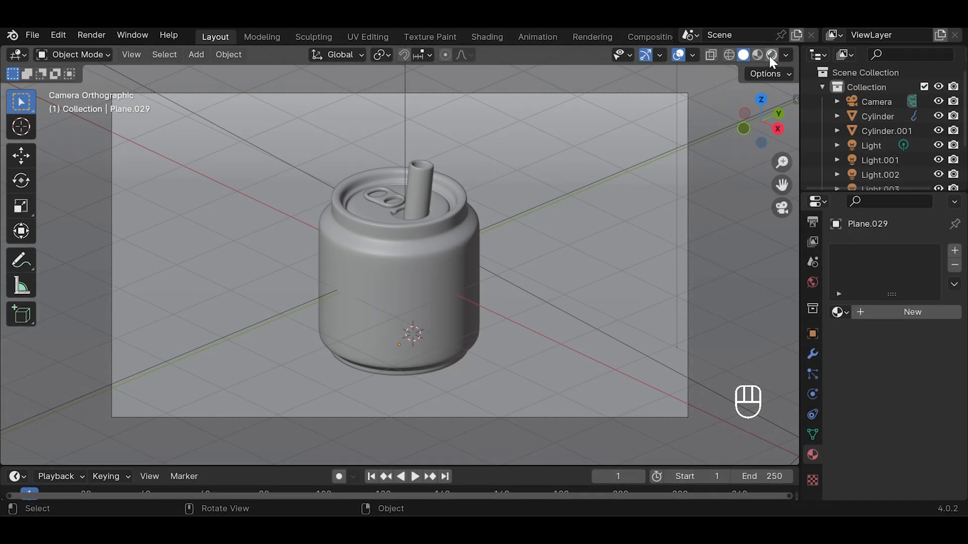
# Switch to rendered shading and give the can body a new material with base colour hex E7B8B0.
pyautogui.click(771, 55)
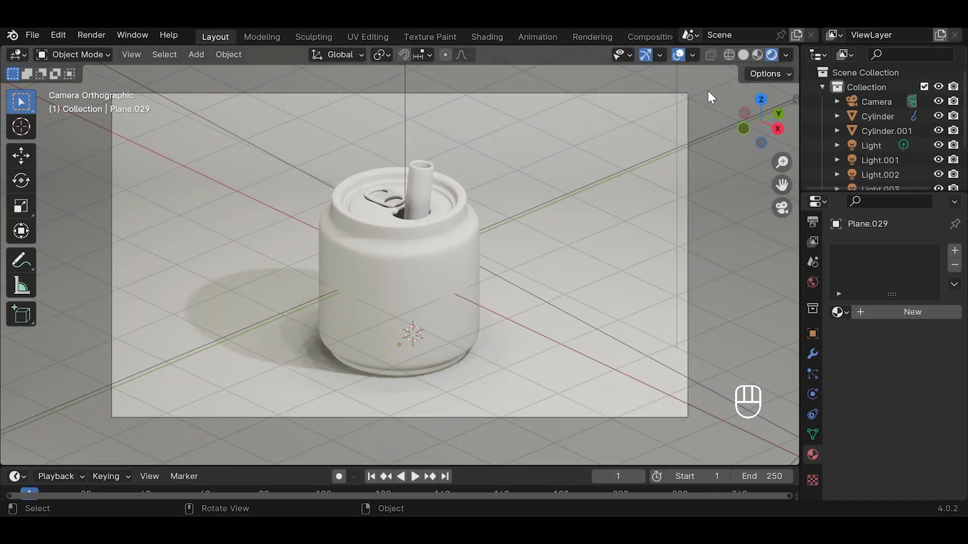
pyautogui.click(457, 220)
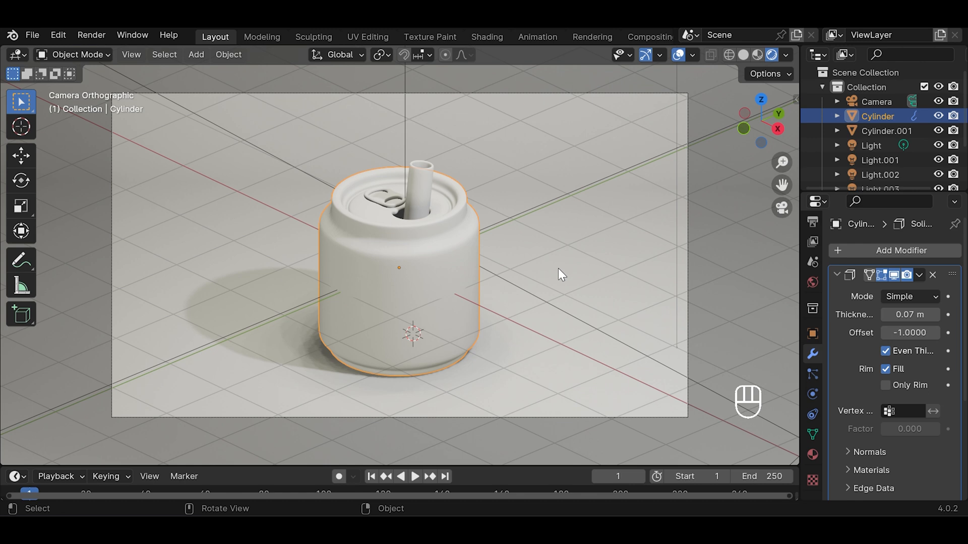
pyautogui.click(811, 456)
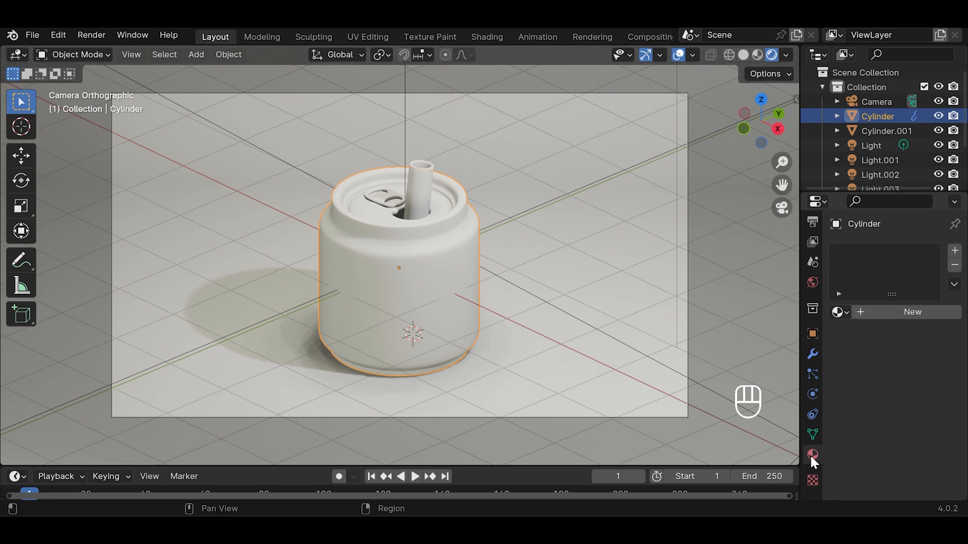
pyautogui.click(884, 311)
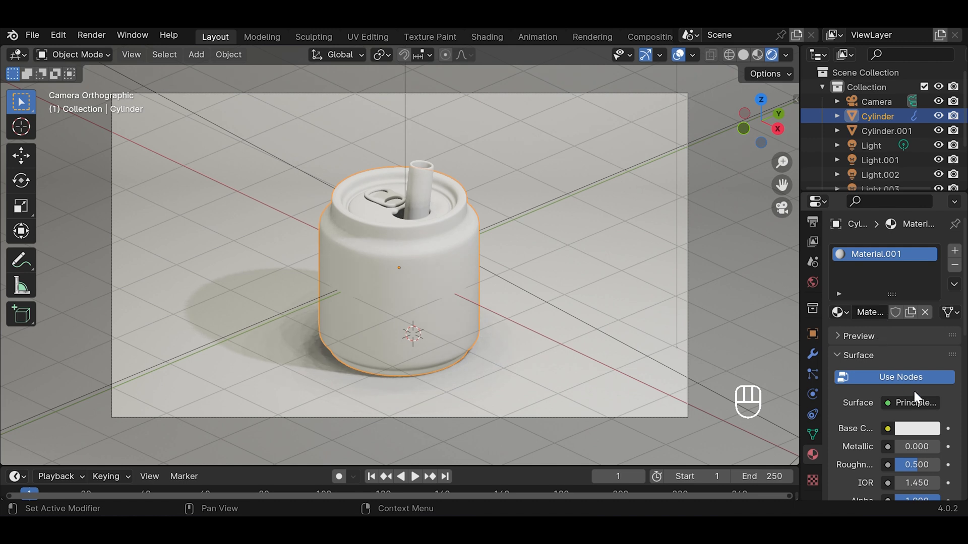
pyautogui.click(916, 432)
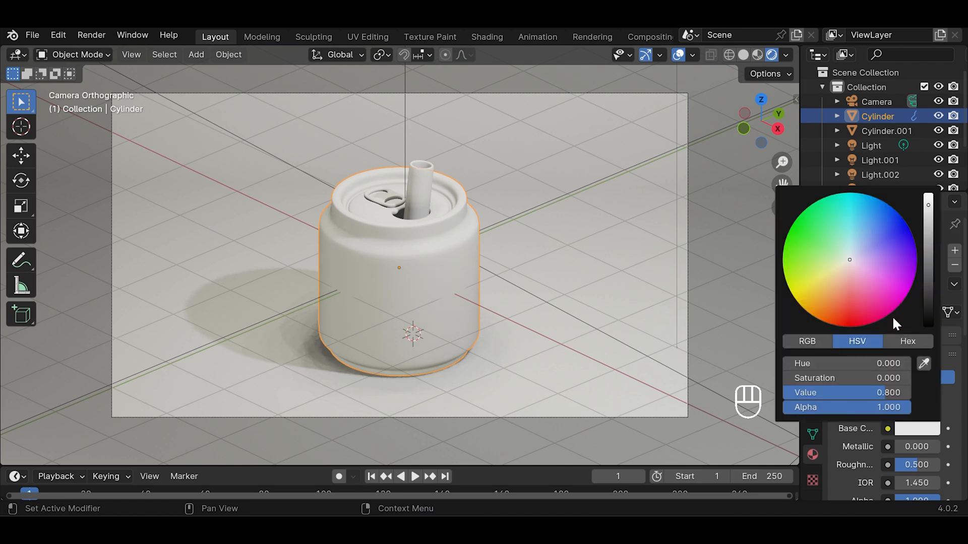
pyautogui.click(895, 344)
pyautogui.click(873, 363)
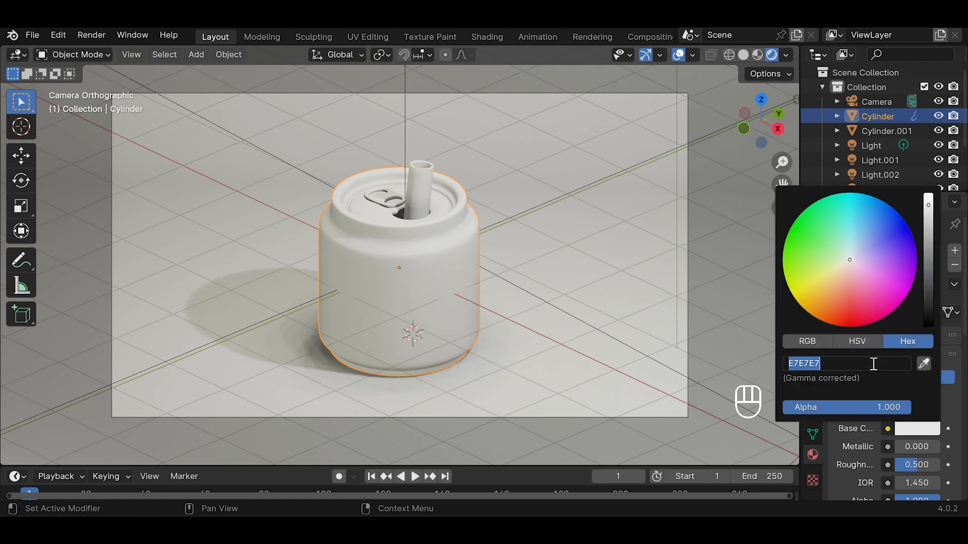
pyautogui.write('E7B8B0')
pyautogui.press('Return')
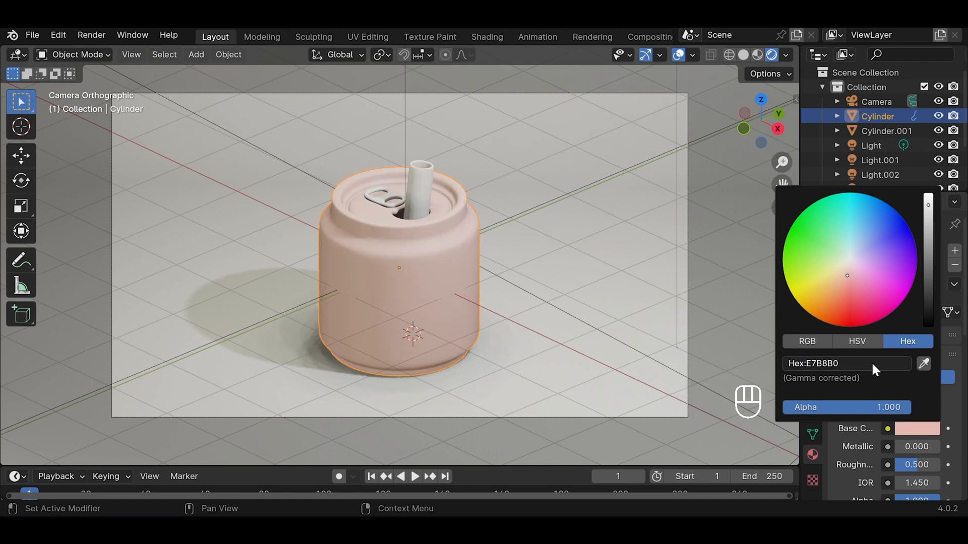
# Set the can material's Metallic value to 0.65.
pyautogui.click(917, 446)
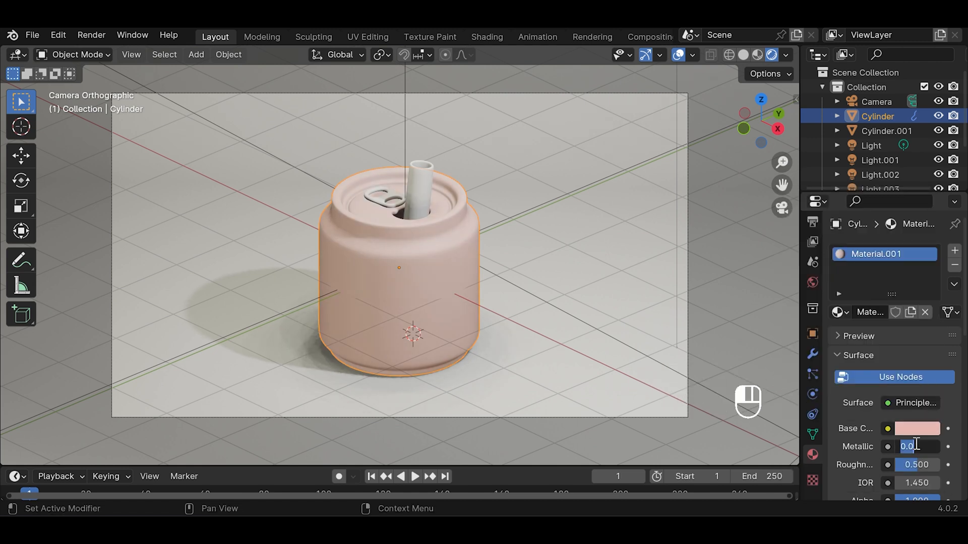
pyautogui.click(918, 445)
pyautogui.press('Return')
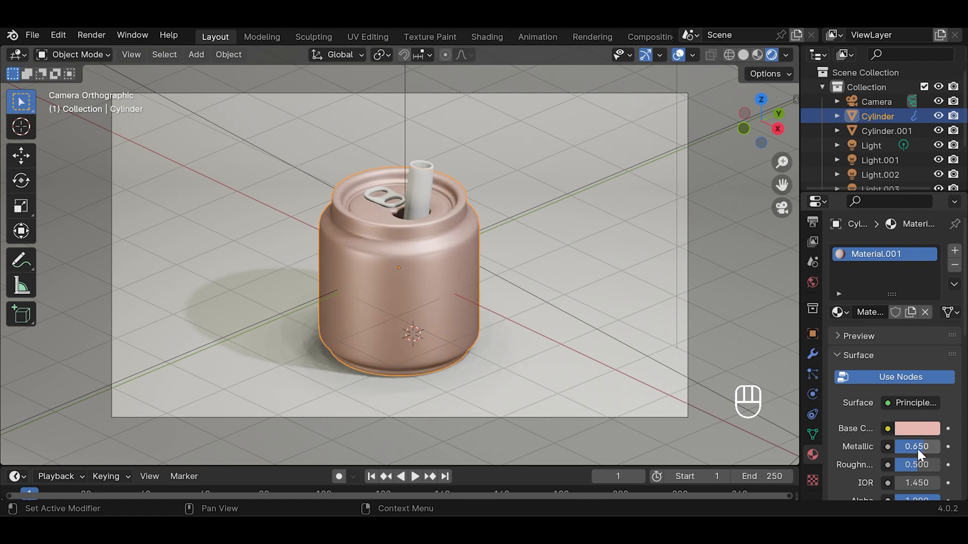
# Assign the can's existing Material.001 to the pull tab.
pyautogui.click(380, 198)
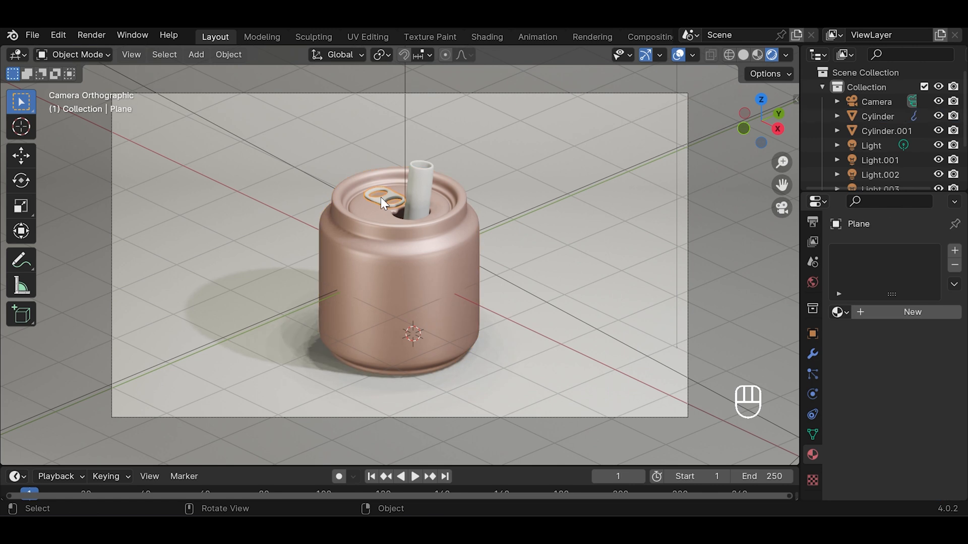
pyautogui.click(838, 312)
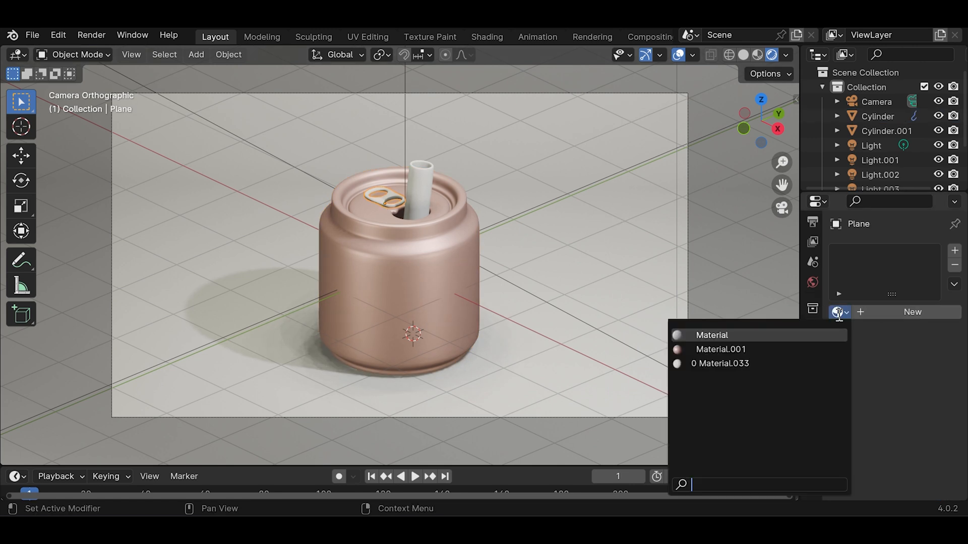
pyautogui.click(791, 350)
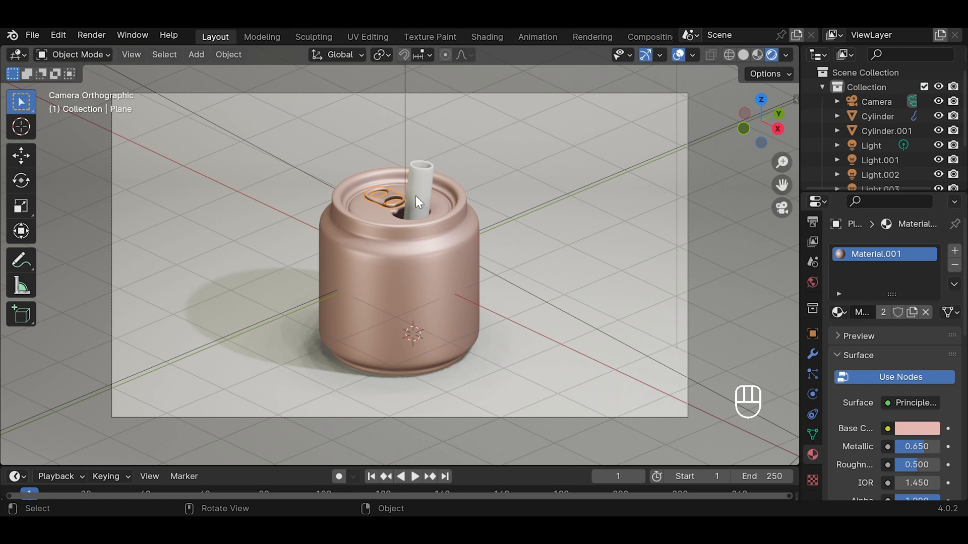
# Give the straw a new material with base colour hex DCA492 and save the file.
pyautogui.click(418, 183)
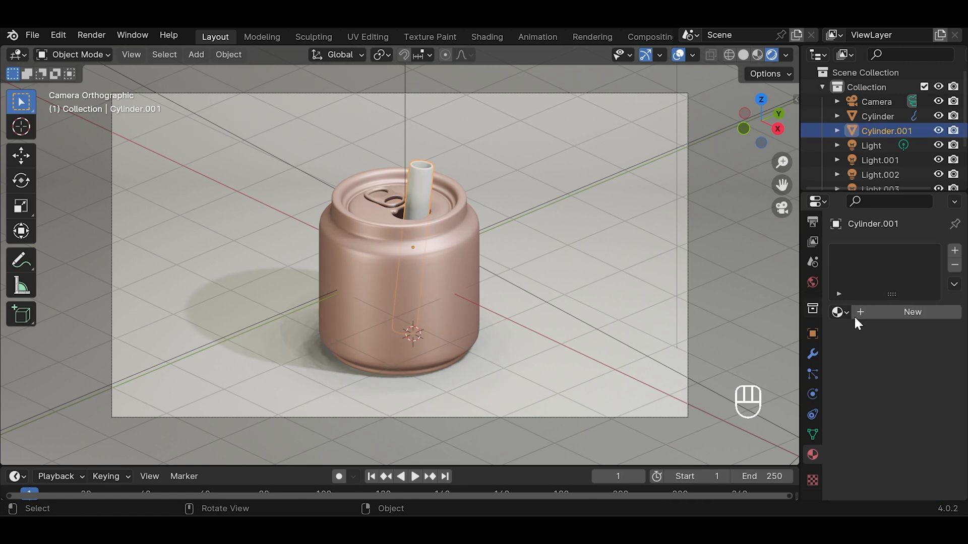
pyautogui.click(883, 313)
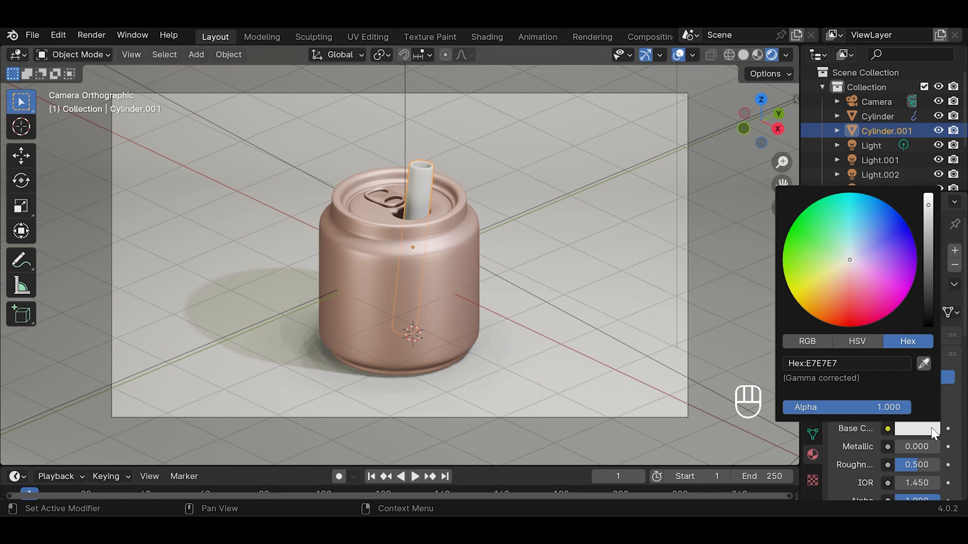
pyautogui.click(877, 360)
pyautogui.press('BackSpace')
pyautogui.press('Return')
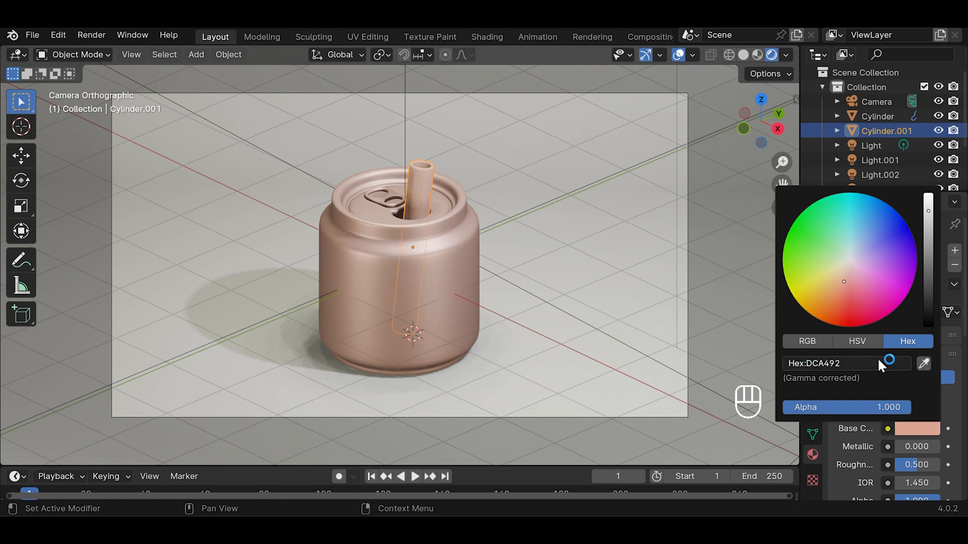
pyautogui.hotkey('ctrl', 's')
# In the can's mesh, select the face loops of the body wall plus its sloped shoulder and lower edge, excluding the neck and base.
pyautogui.click(430, 292)
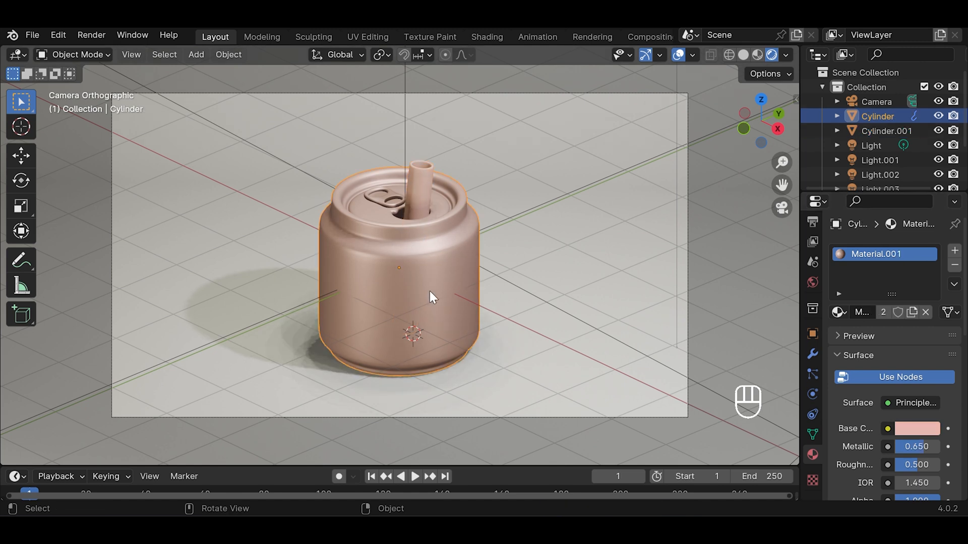
pyautogui.press('Tab')
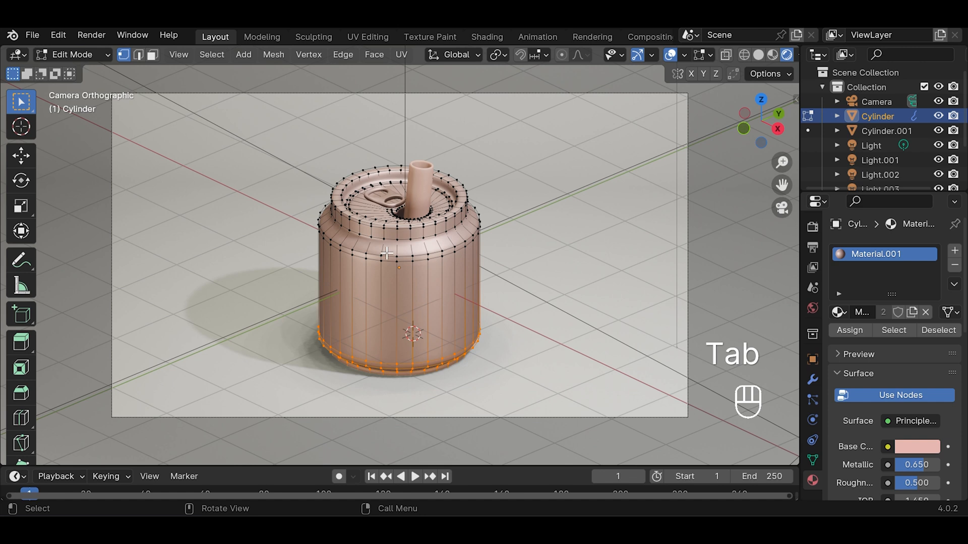
pyautogui.press('3')
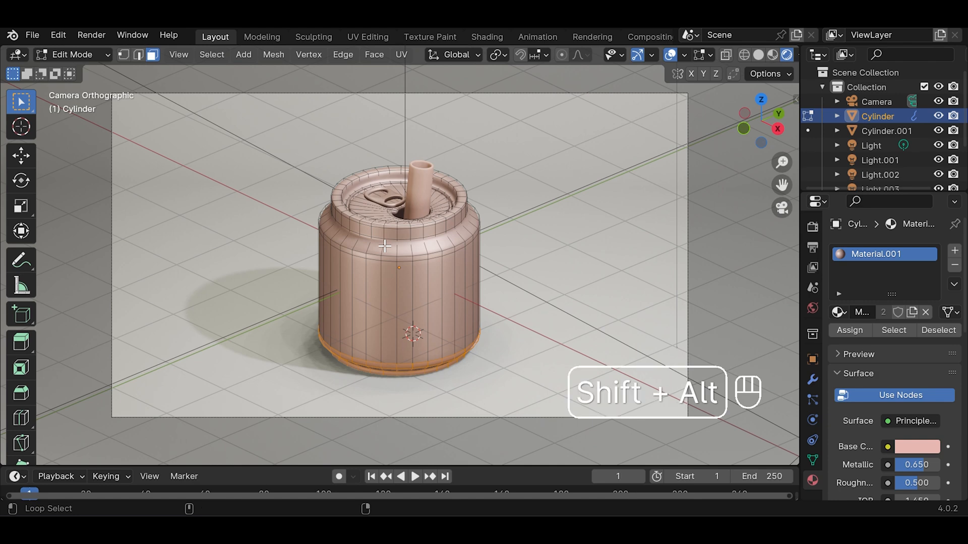
pyautogui.keyDown('alt'); pyautogui.click(380, 268); pyautogui.keyUp('alt')
pyautogui.keyDown('alt'); pyautogui.keyDown('shift'); pyautogui.click(381, 269); pyautogui.keyUp('shift'); pyautogui.keyUp('alt')
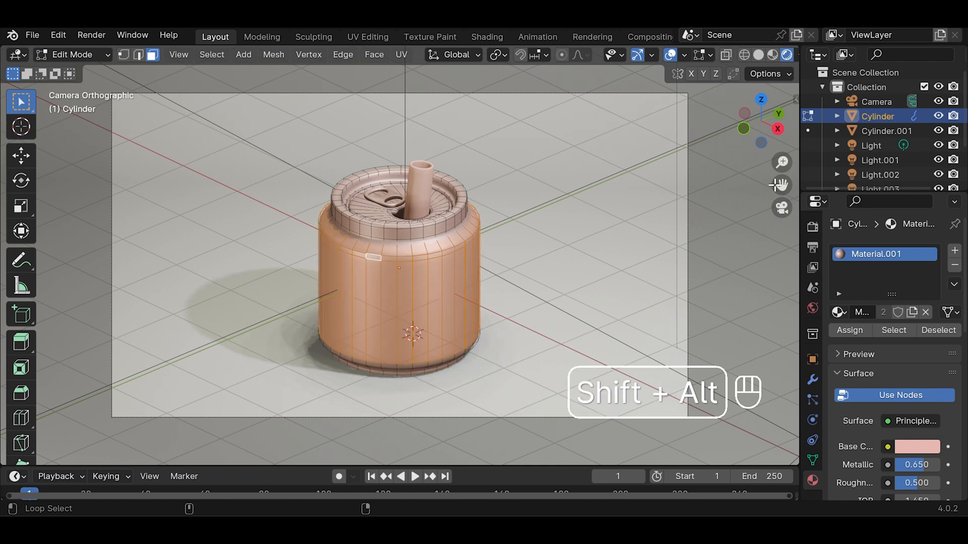
pyautogui.keyDown('alt'); pyautogui.keyDown('shift'); pyautogui.click(384, 368); pyautogui.keyUp('shift'); pyautogui.keyUp('alt')
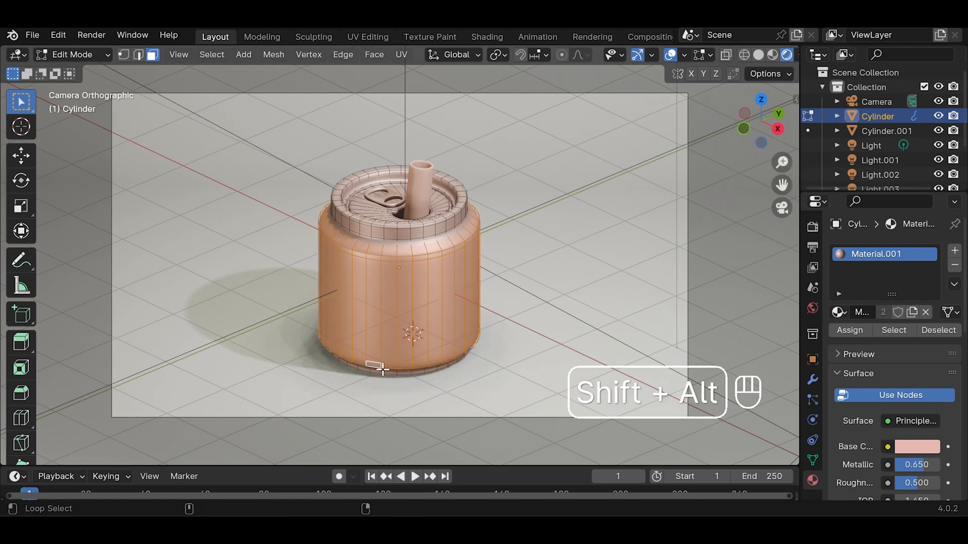
pyautogui.scroll(3, 390, 373)
pyautogui.hotkey('ctrl', 'z')
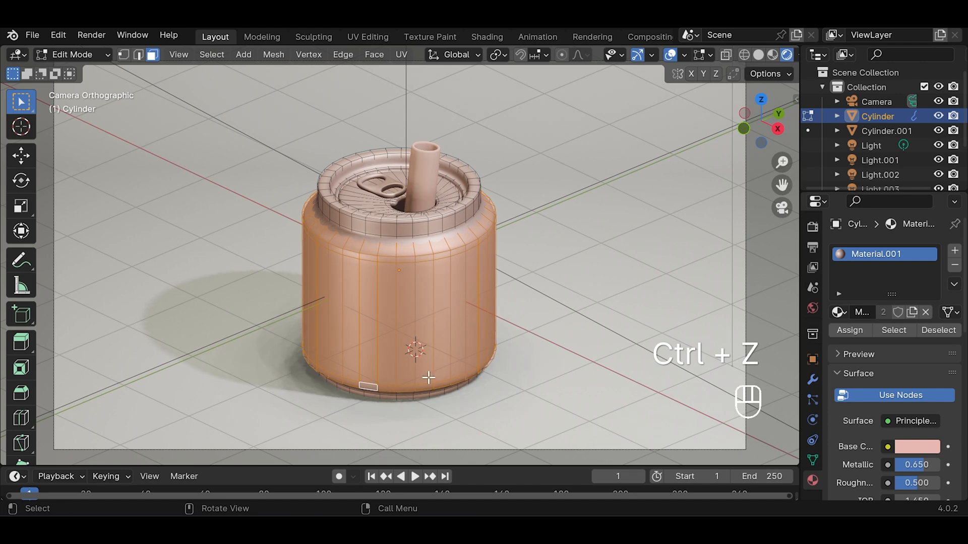
pyautogui.click(744, 129)
pyautogui.keyDown('alt'); pyautogui.keyDown('shift'); pyautogui.click(434, 403); pyautogui.keyUp('shift'); pyautogui.keyUp('alt')
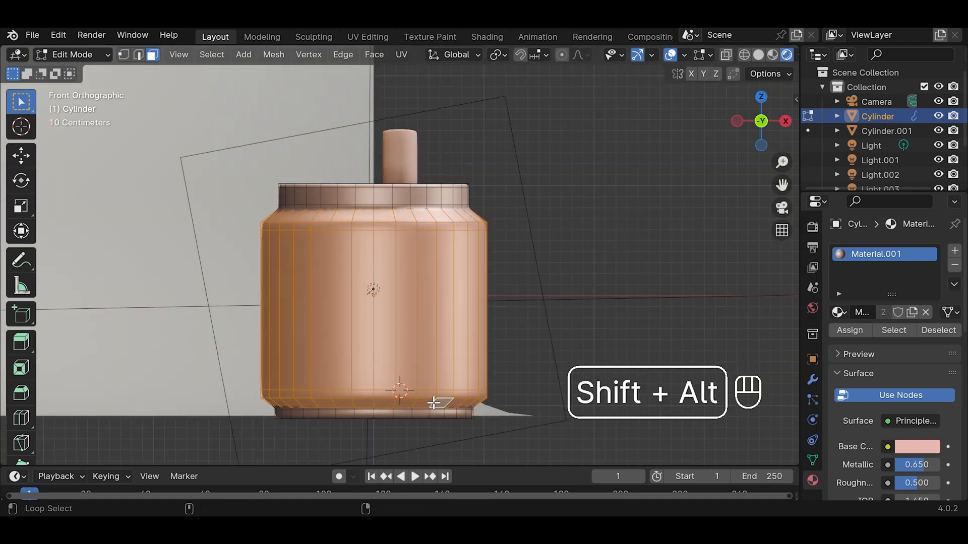
pyautogui.click(781, 207)
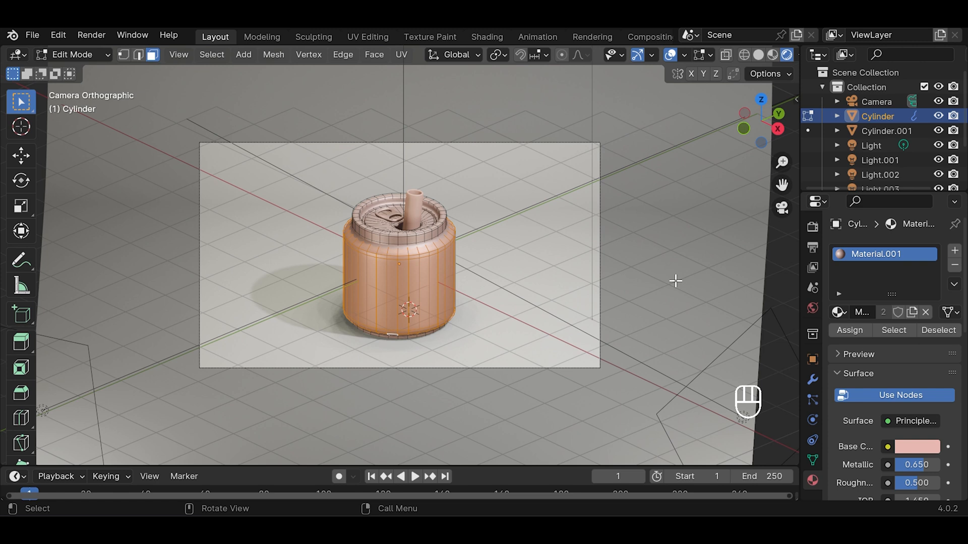
# Add a second material slot to the can, assign it to the selected body faces and create a new material in it.
pyautogui.click(955, 250)
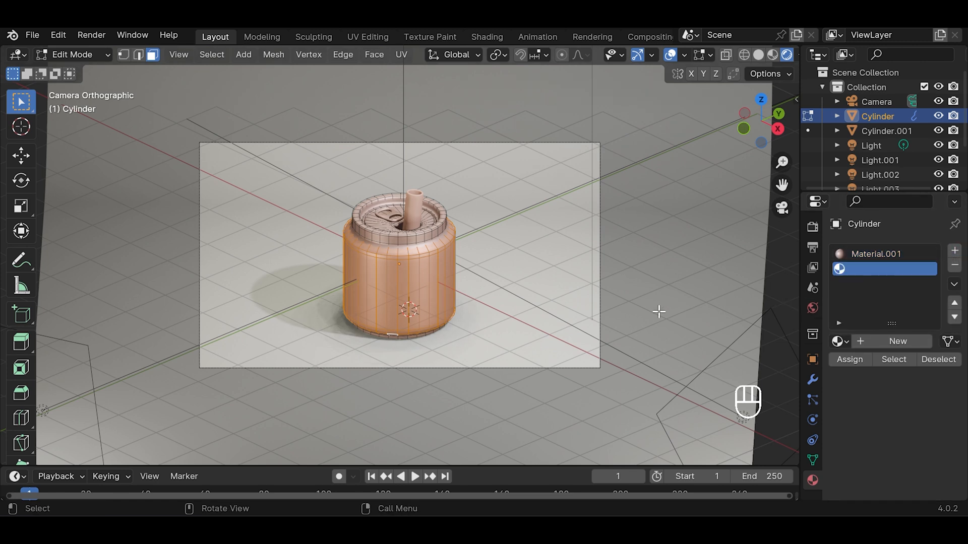
pyautogui.click(845, 359)
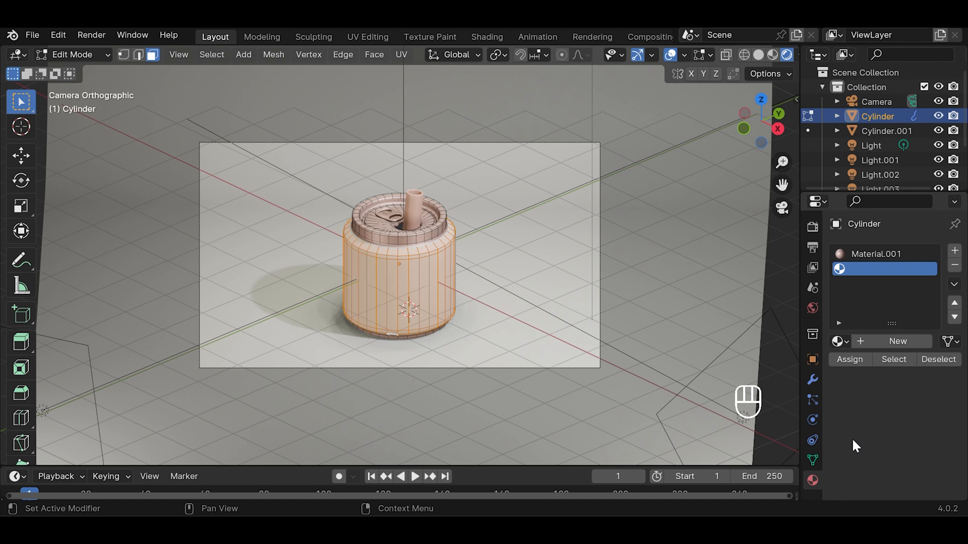
pyautogui.click(895, 343)
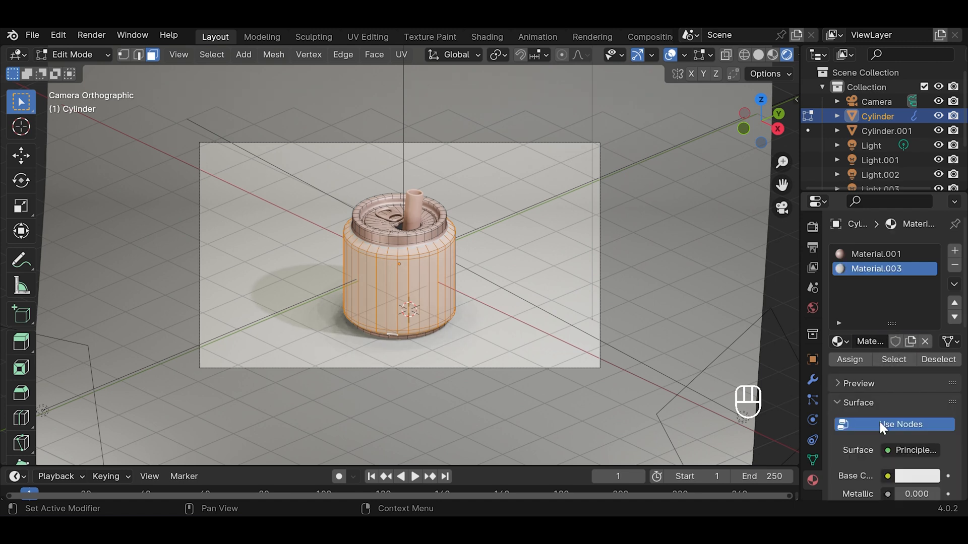
# Use an Image Texture as the new material's base colour, load the summer lemon fruit vector JPG from Downloads, and save.
pyautogui.scroll(-3, 880, 424)
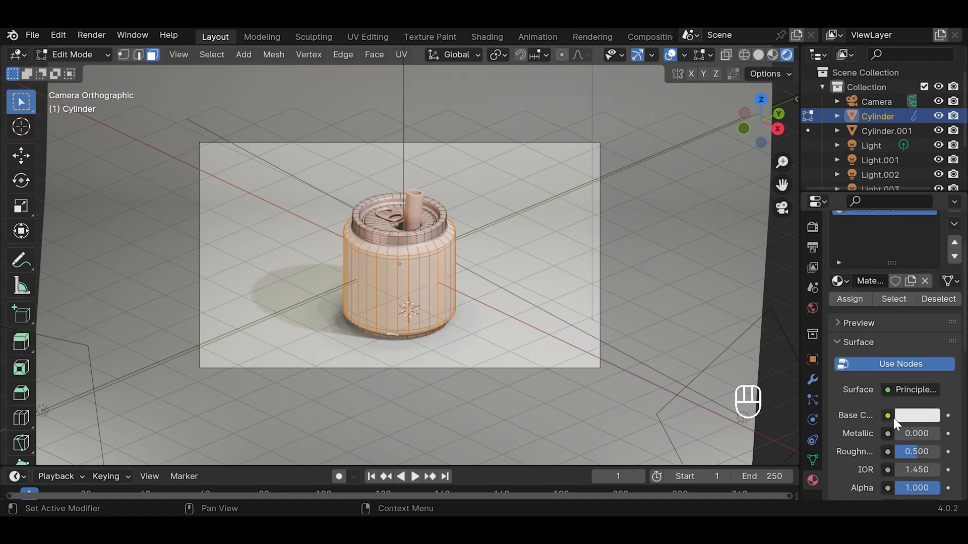
pyautogui.click(888, 415)
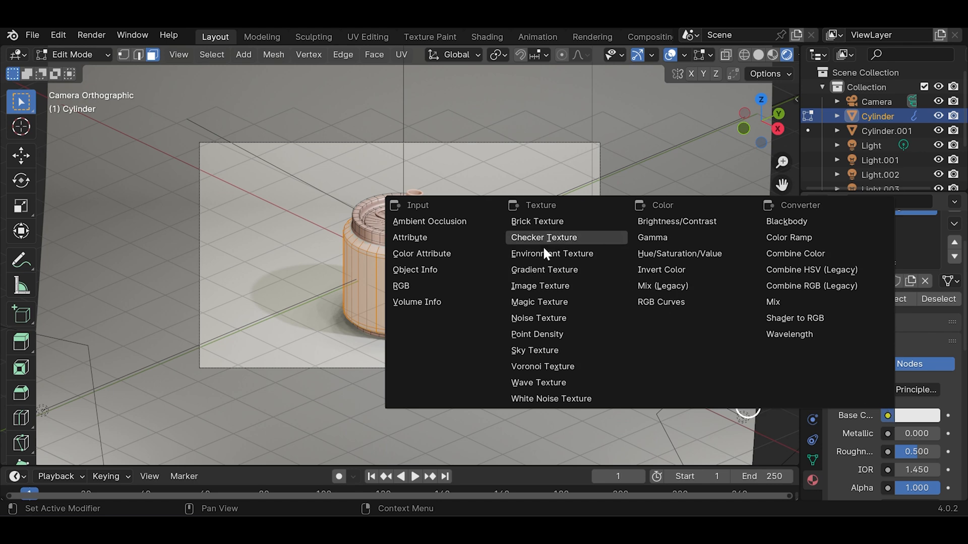
pyautogui.click(545, 285)
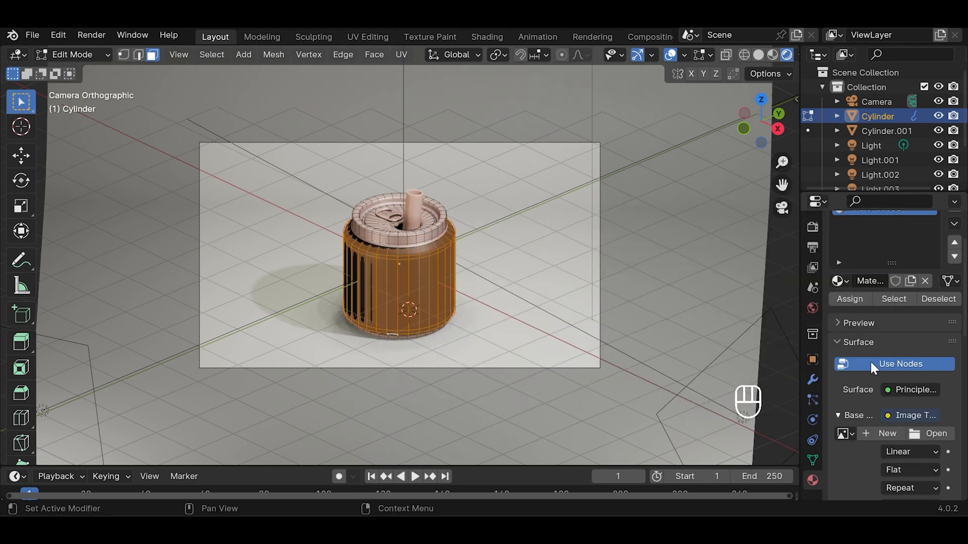
pyautogui.click(917, 434)
pyautogui.click(758, 166)
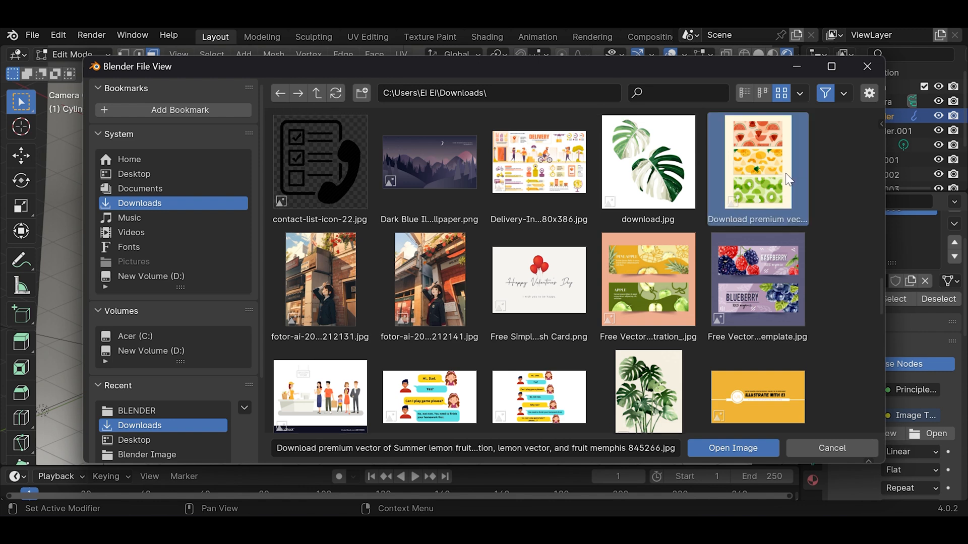
pyautogui.click(737, 449)
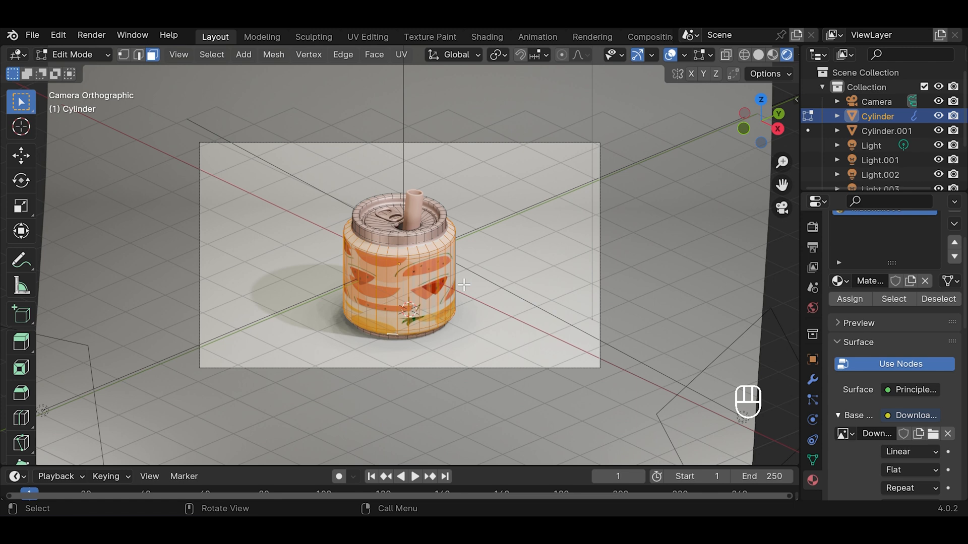
pyautogui.hotkey('ctrl', 's')
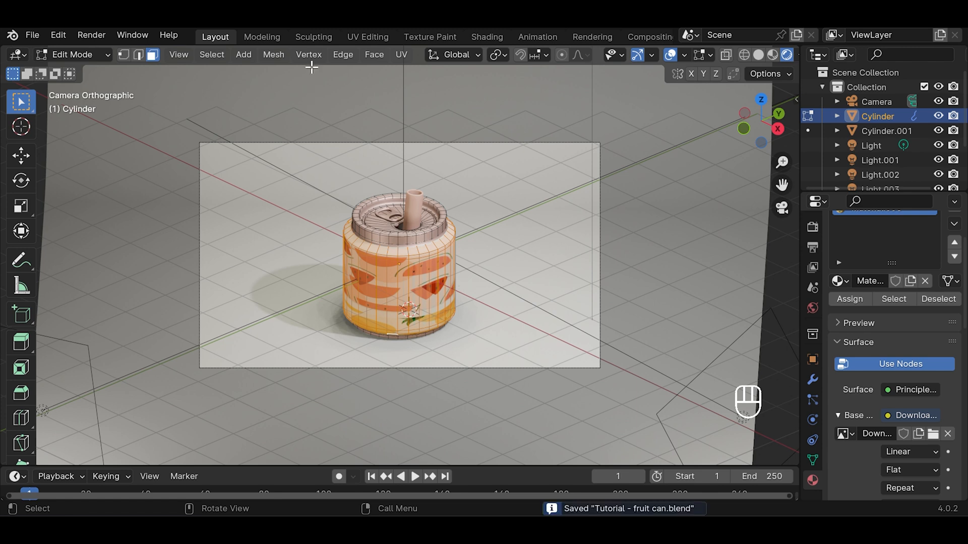
# In the UV Editing workspace, scale the can body's UVs along X until they extend past both sides of the fruit image.
pyautogui.click(353, 37)
pyautogui.press('s')
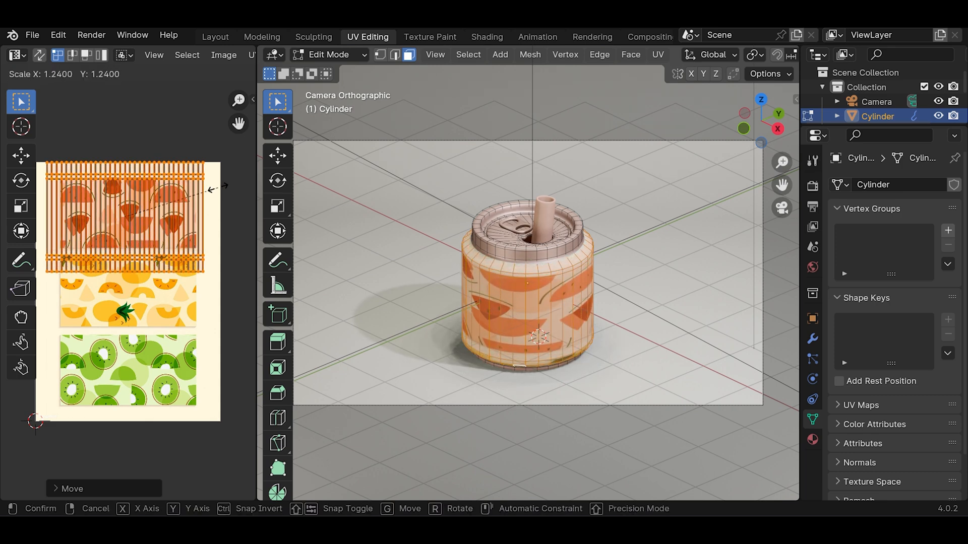
pyautogui.press('x')
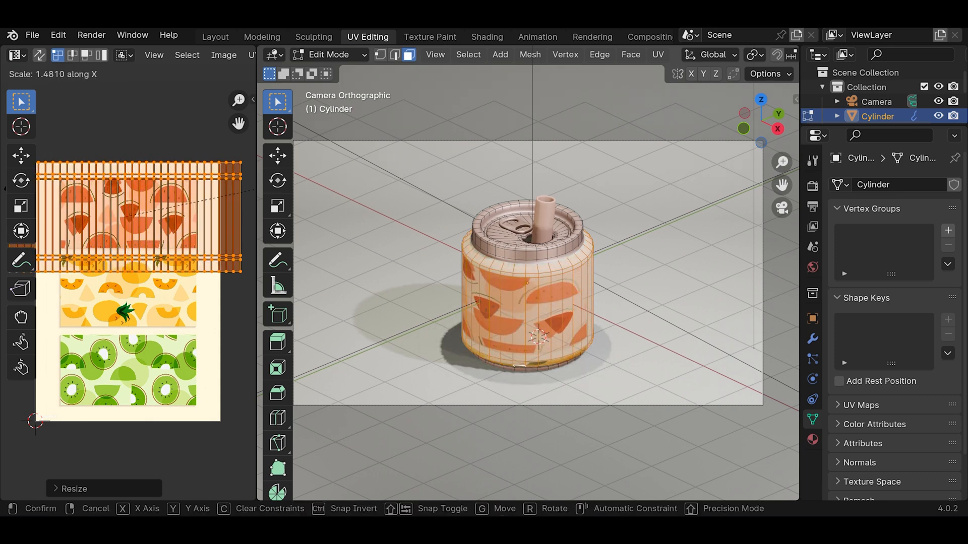
pyautogui.click(44, 185)
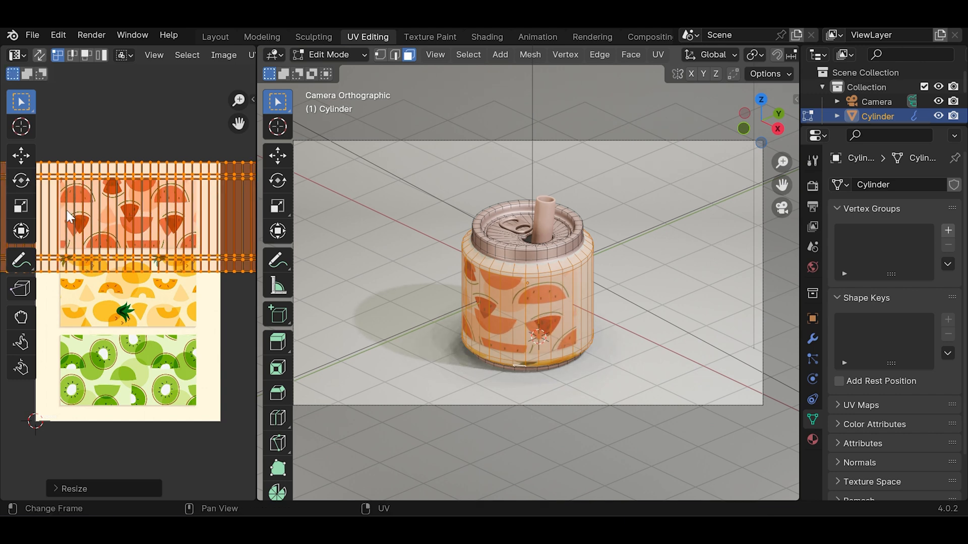
# Move and uniformly shrink the can body's UVs until they fit the height of the watermelon panel, then save the file.
pyautogui.press('g')
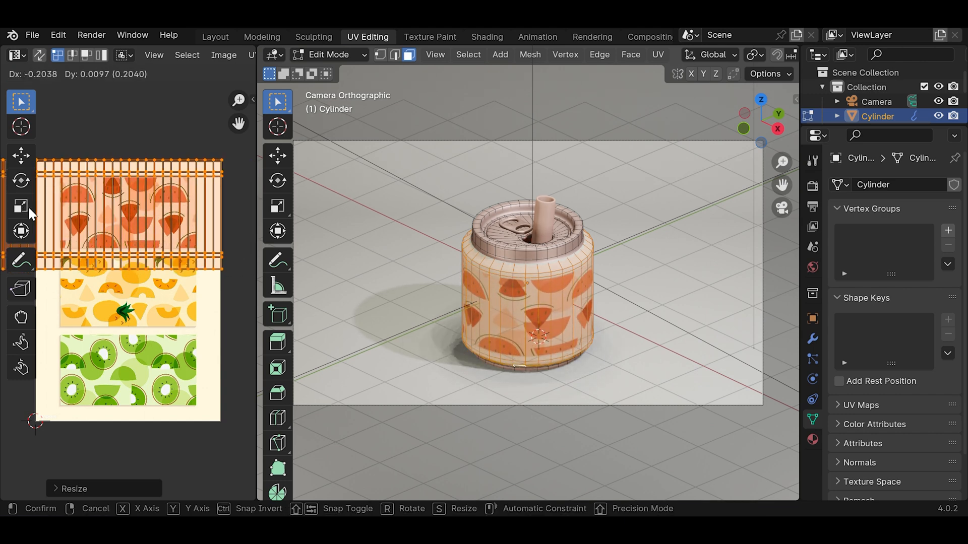
pyautogui.press('Return')
pyautogui.press('s')
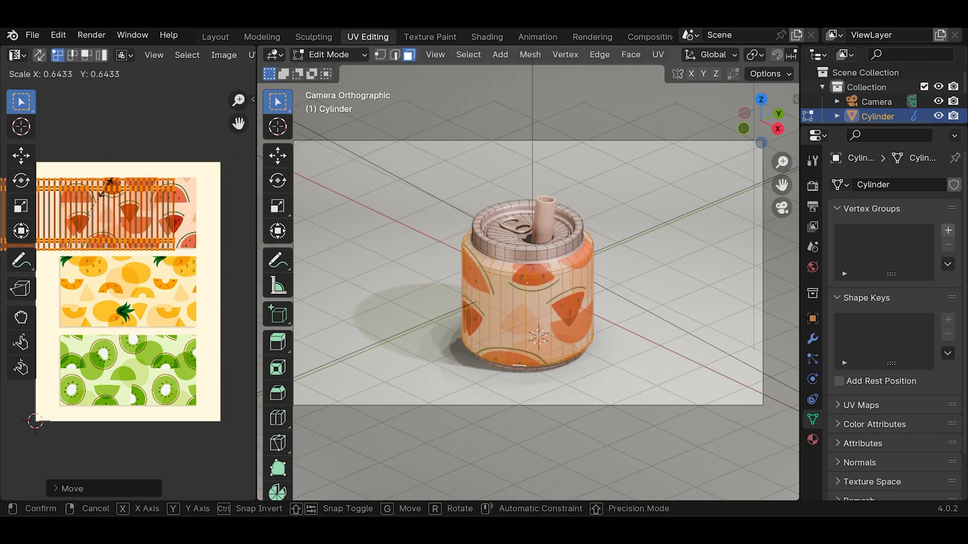
pyautogui.click(114, 184)
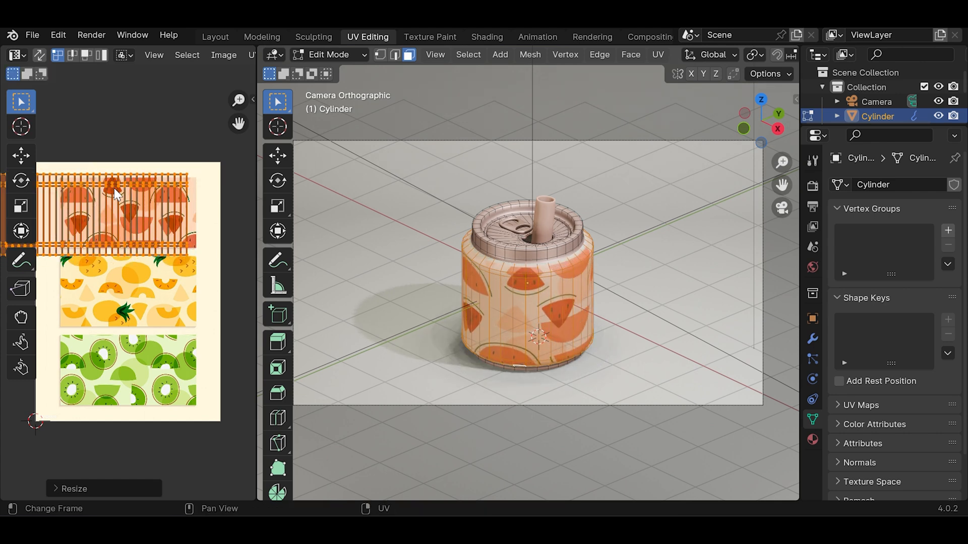
pyautogui.press('g')
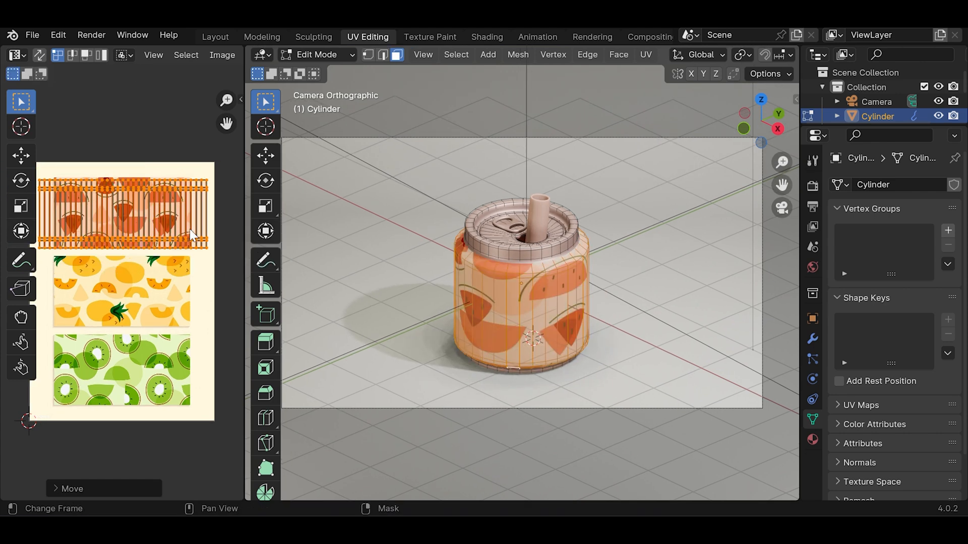
pyautogui.press('Tab')
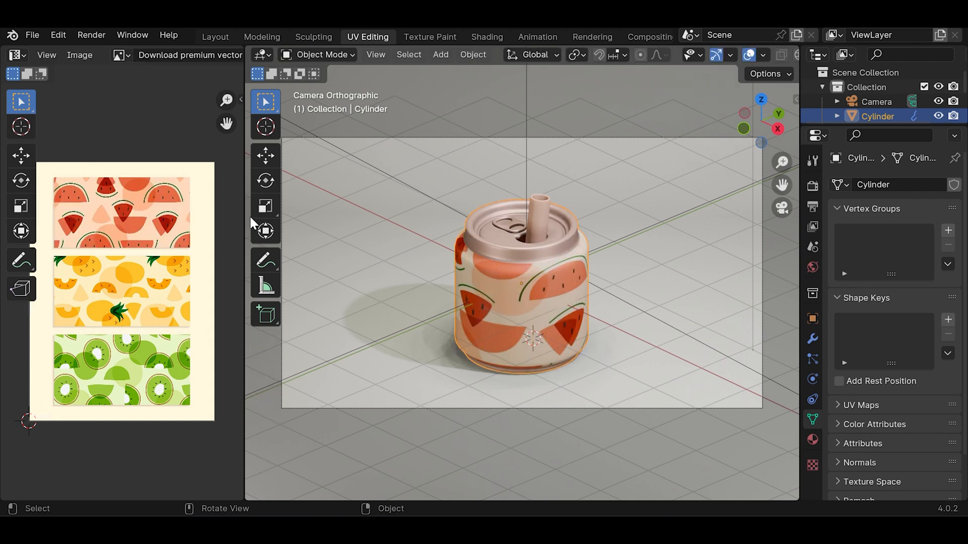
pyautogui.moveTo(245, 202); pyautogui.dragTo(75, 211)
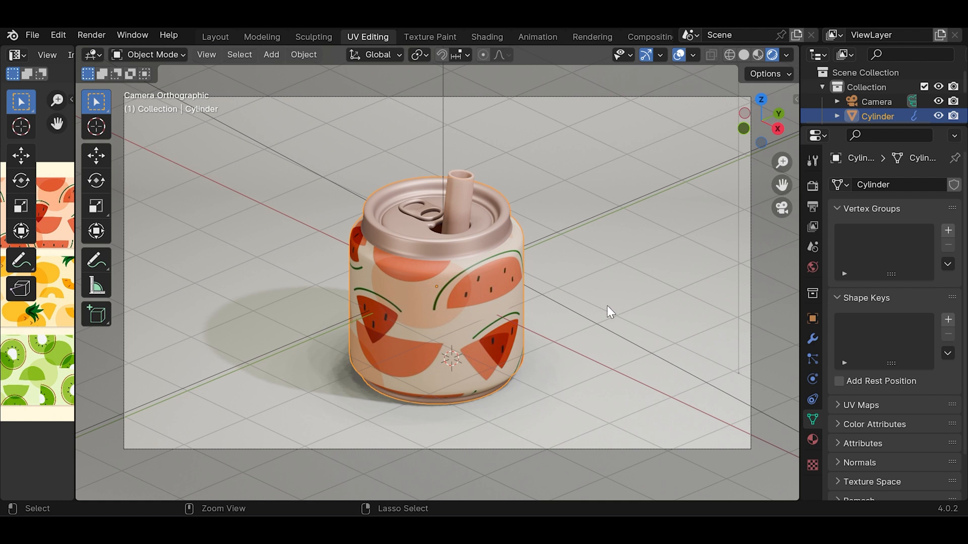
pyautogui.hotkey('ctrl', 's')
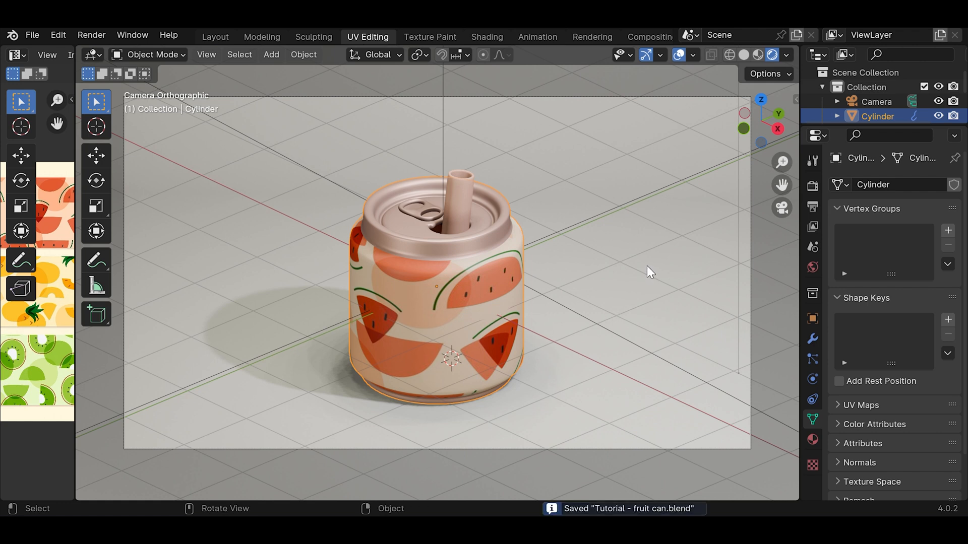
# In the Layout workspace, add a loop cut around the can's shoulder, slide it tight against the neck edge, and save.
pyautogui.click(221, 34)
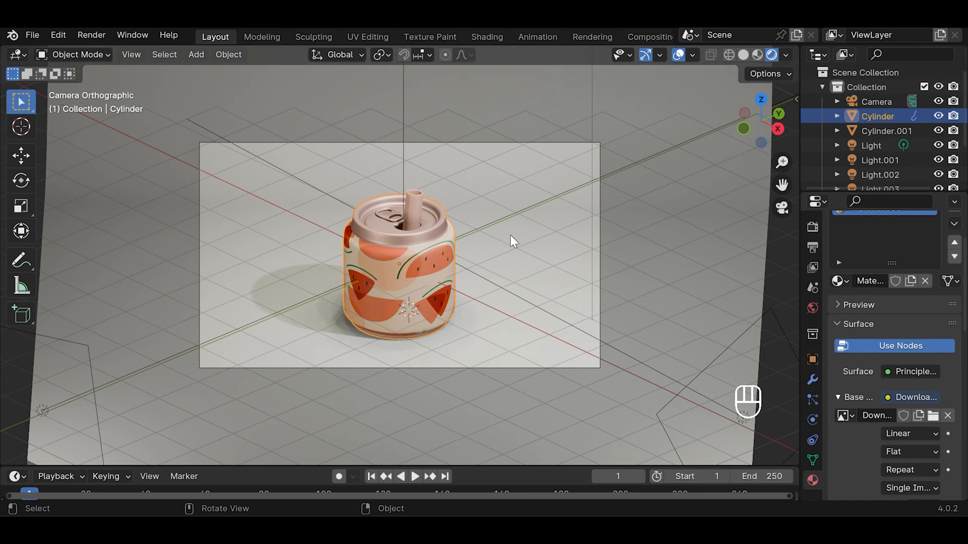
pyautogui.scroll(1, 493, 229)
pyautogui.scroll(1, 493, 228)
pyautogui.scroll(1, 453, 249)
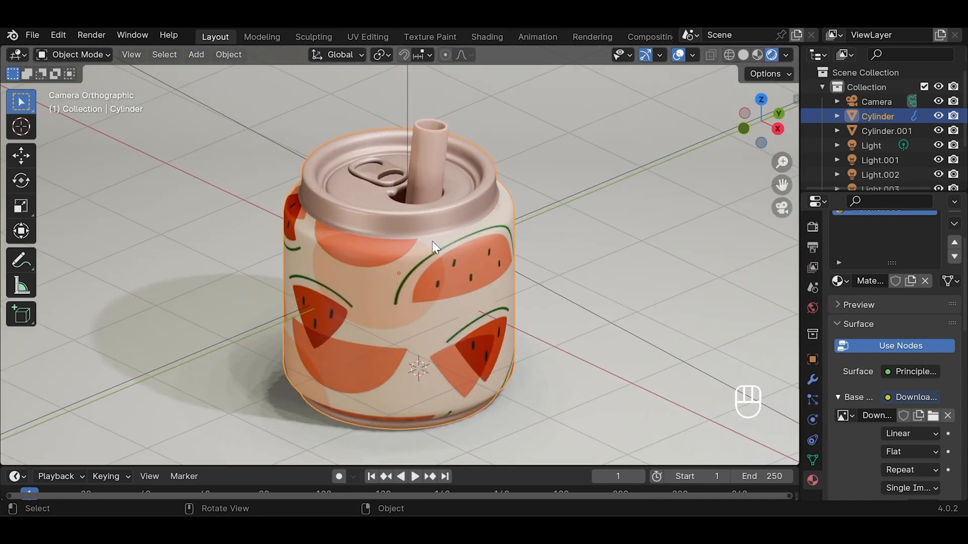
pyautogui.scroll(1, 444, 247)
pyautogui.press('Tab')
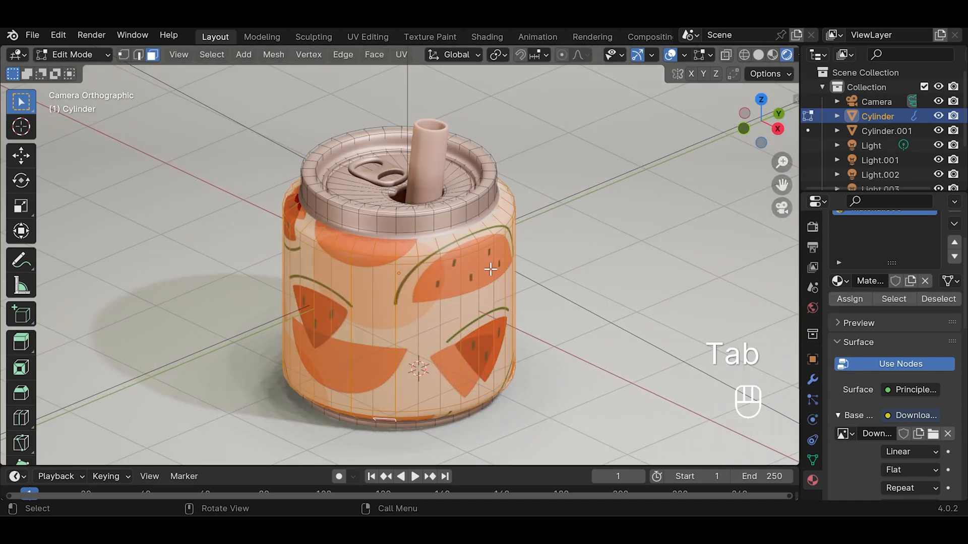
pyautogui.hotkey('ctrl', 'r')
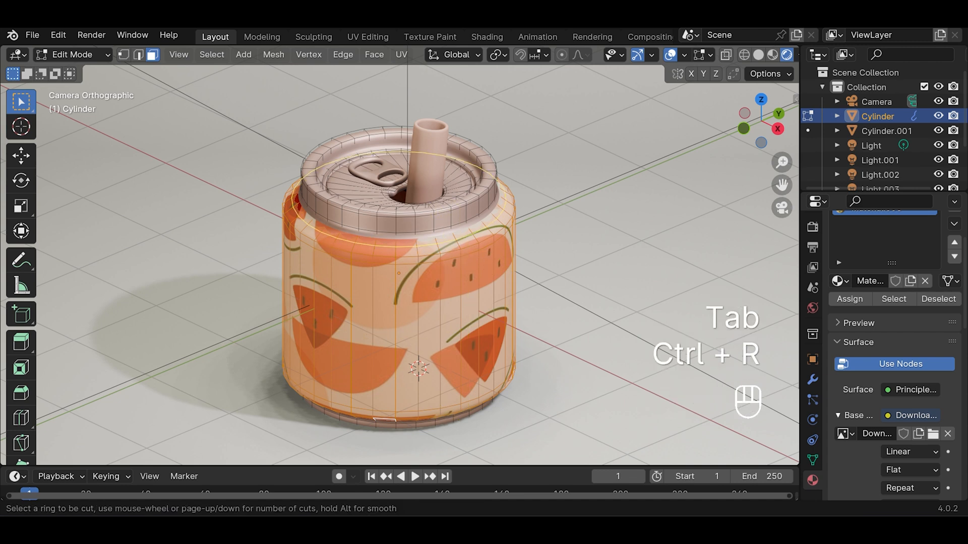
pyautogui.click(428, 232)
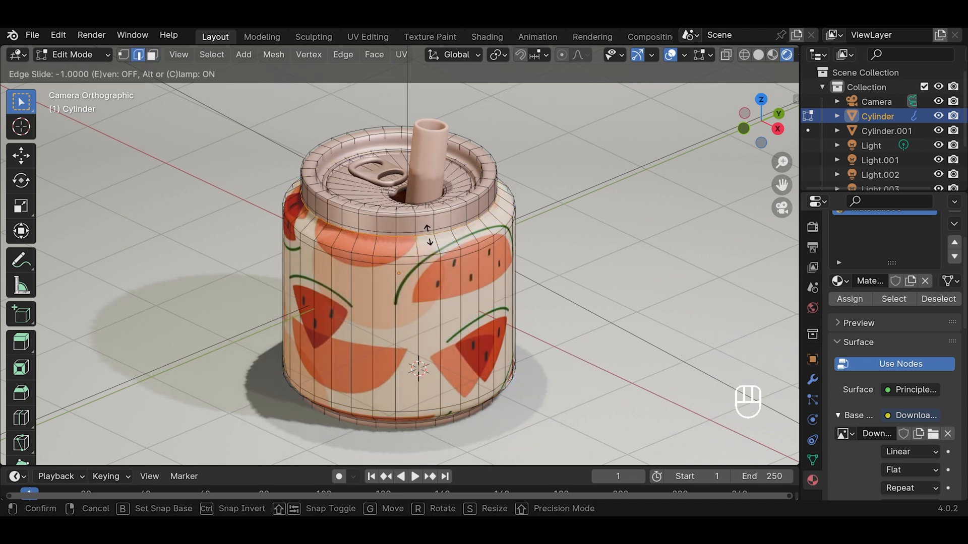
pyautogui.click(428, 237)
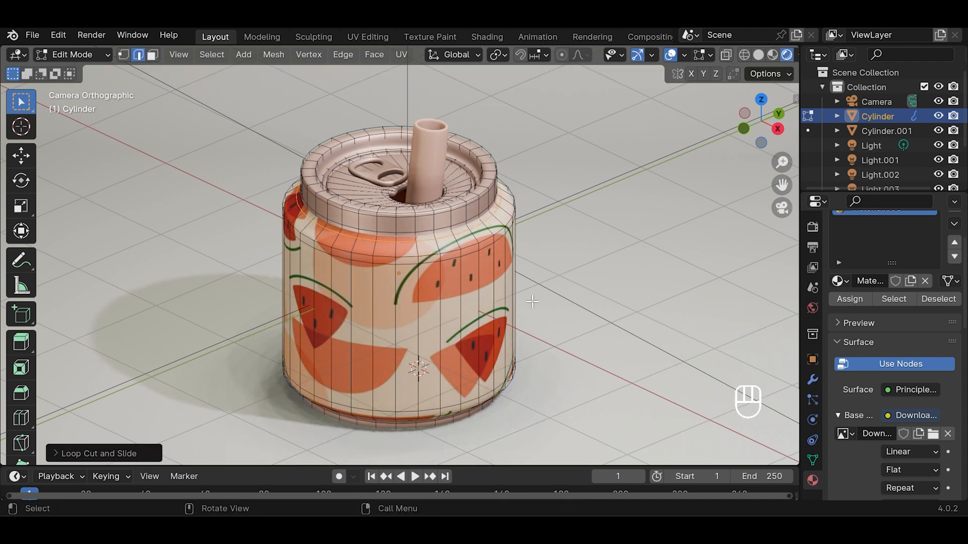
pyautogui.press('Tab')
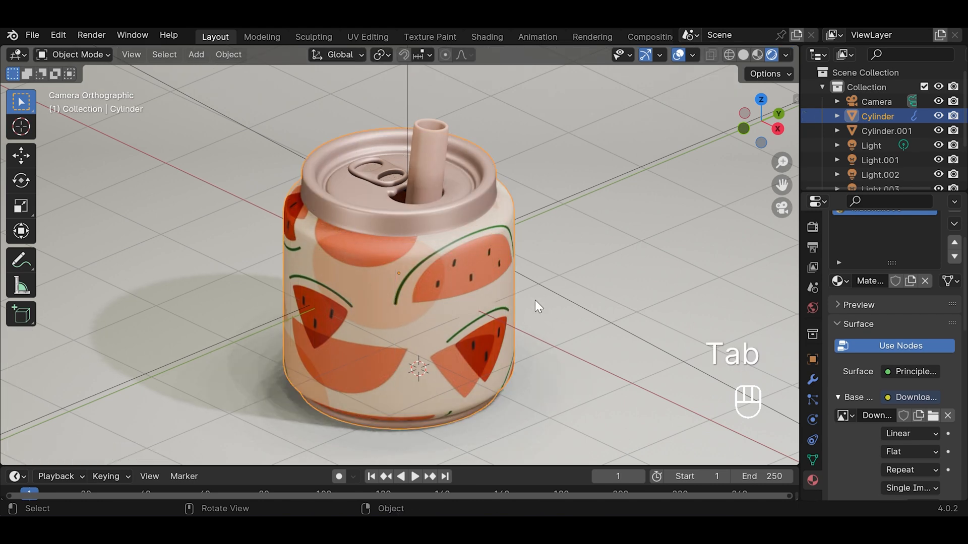
pyautogui.scroll(-1, 534, 301)
pyautogui.hotkey('ctrl', 's')
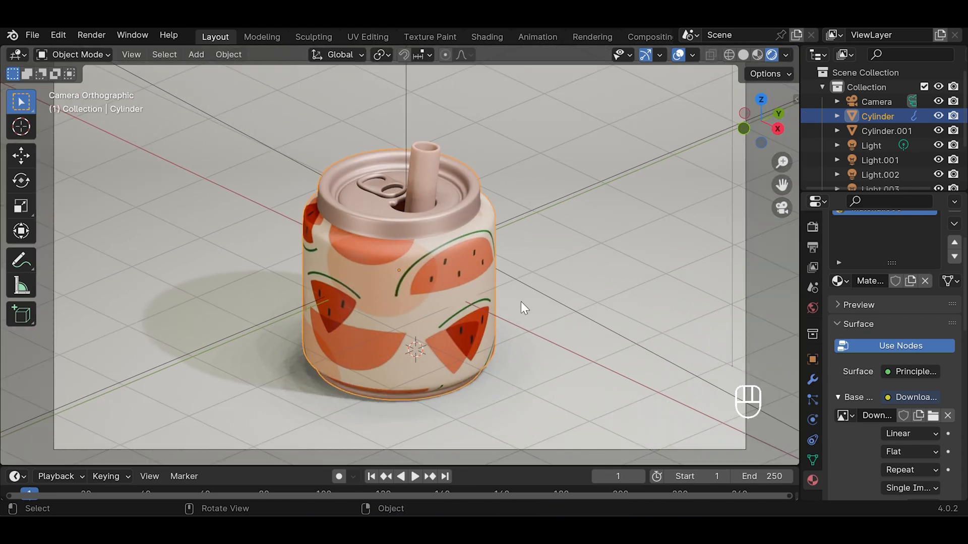
# Set the render engine to Cycles with GPU Compute as the device, and render the image.
pyautogui.click(813, 229)
pyautogui.scroll(3, 832, 275)
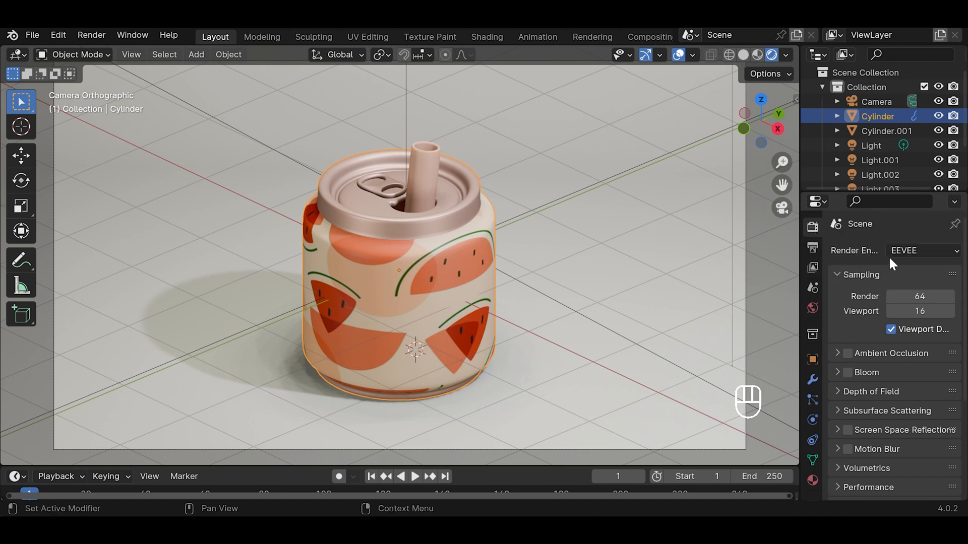
pyautogui.click(905, 250)
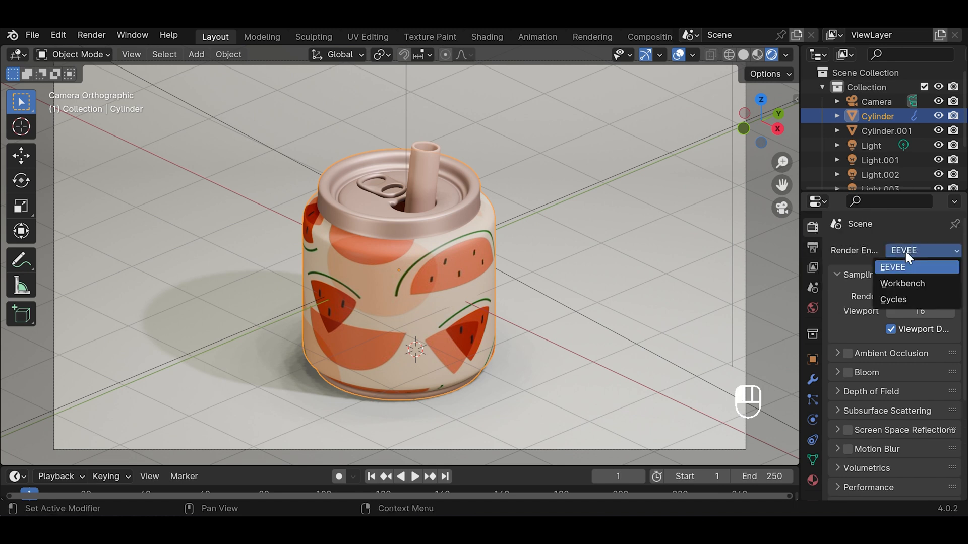
pyautogui.click(904, 297)
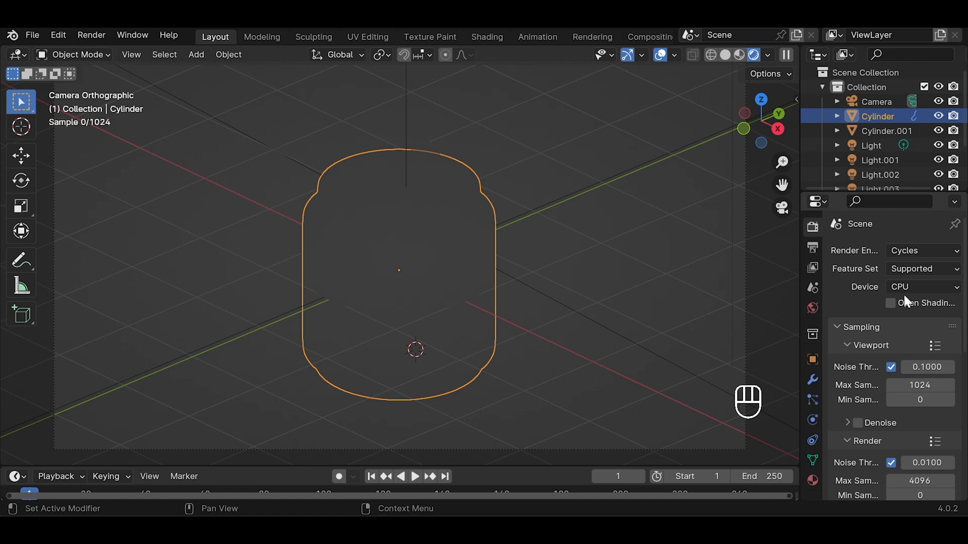
pyautogui.click(926, 285)
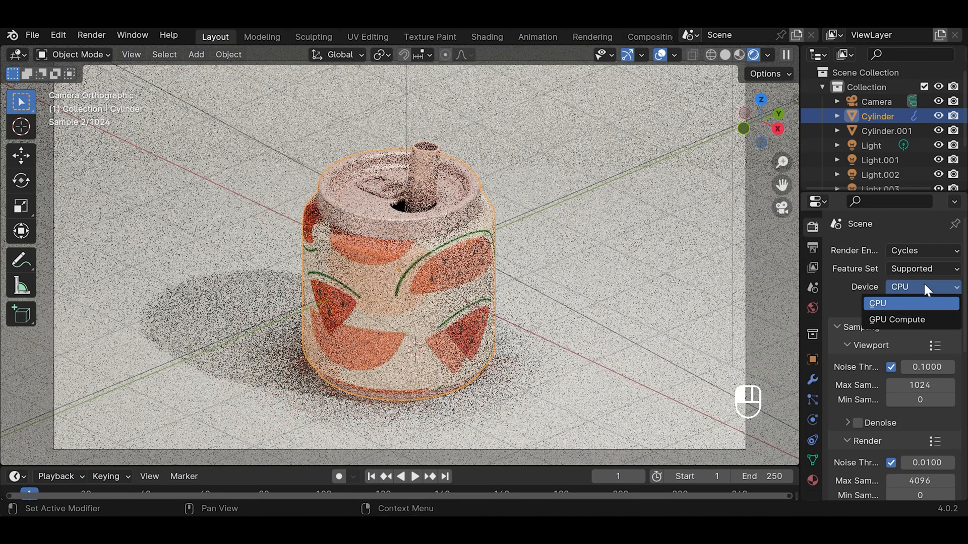
pyautogui.click(910, 317)
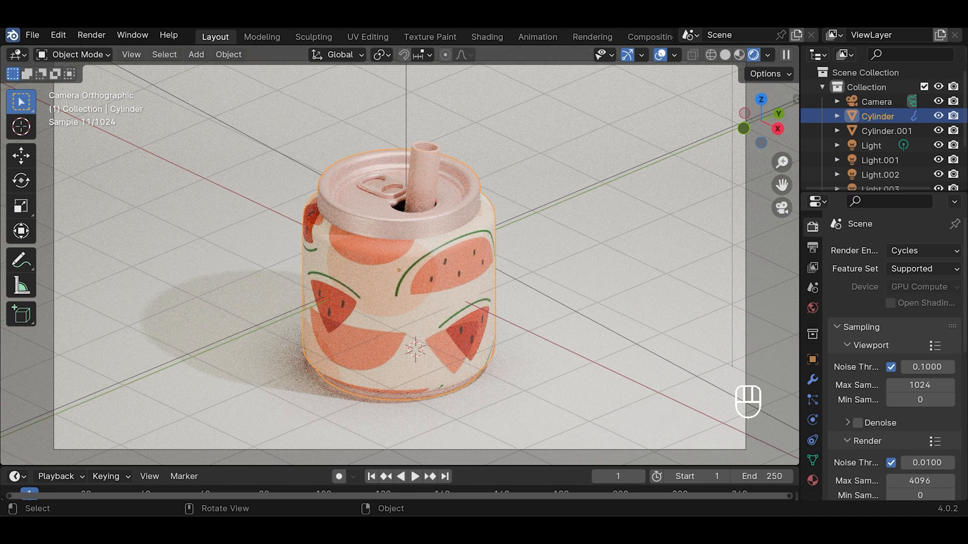
pyautogui.click(91, 34)
pyautogui.click(105, 52)
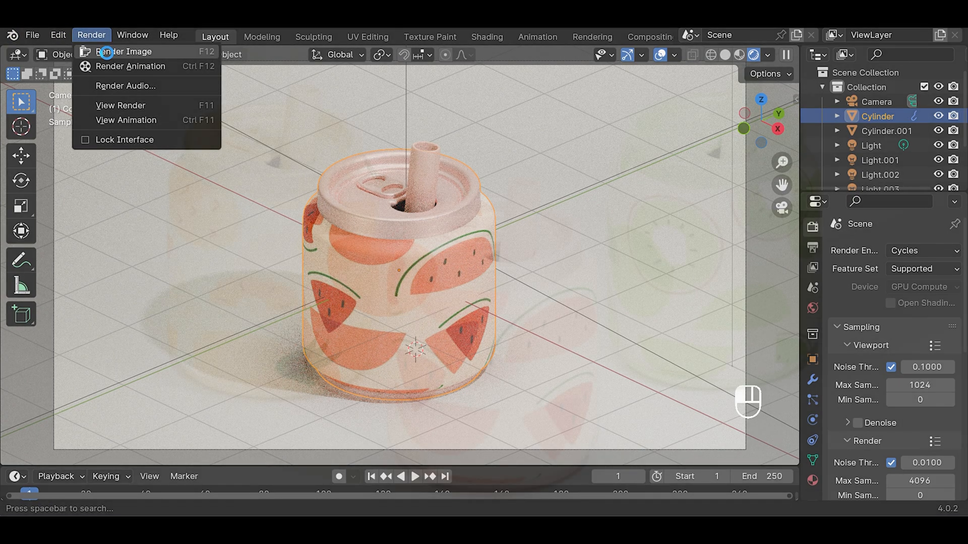